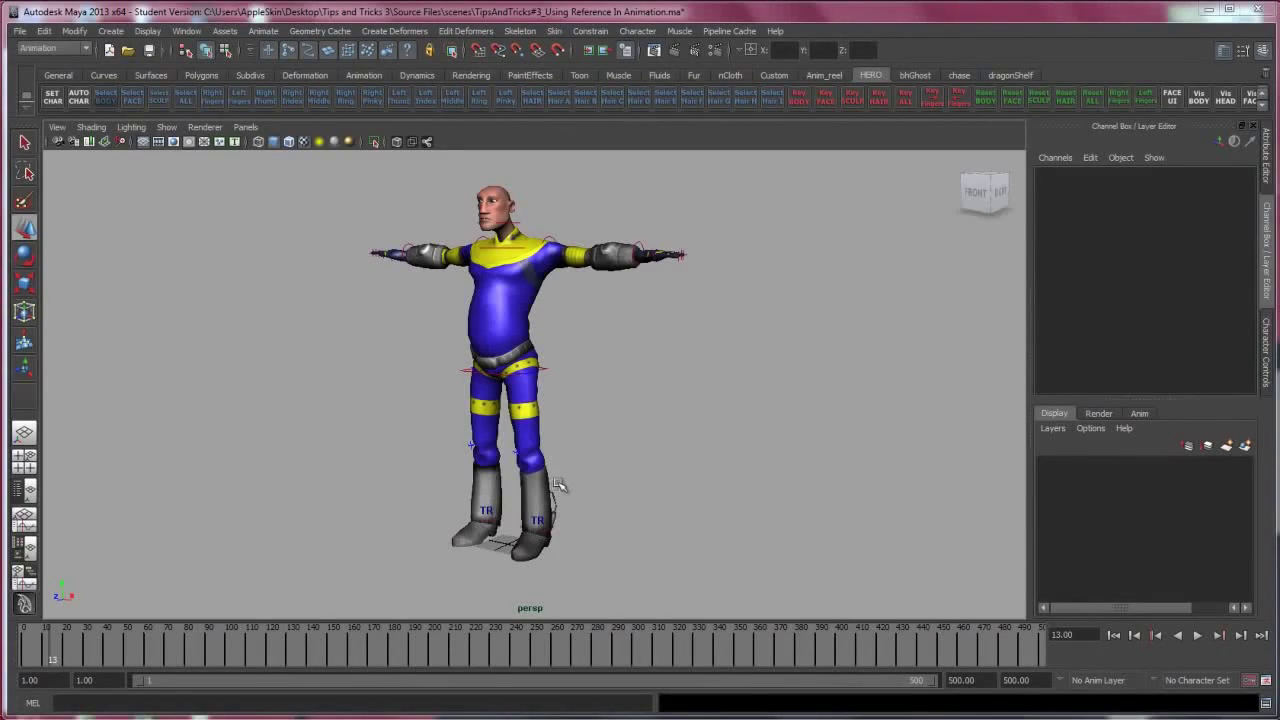
{"action": "middle_click_drag", "start_coordinate": [558, 485], "coordinate": [533, 450], "text": "alt"}
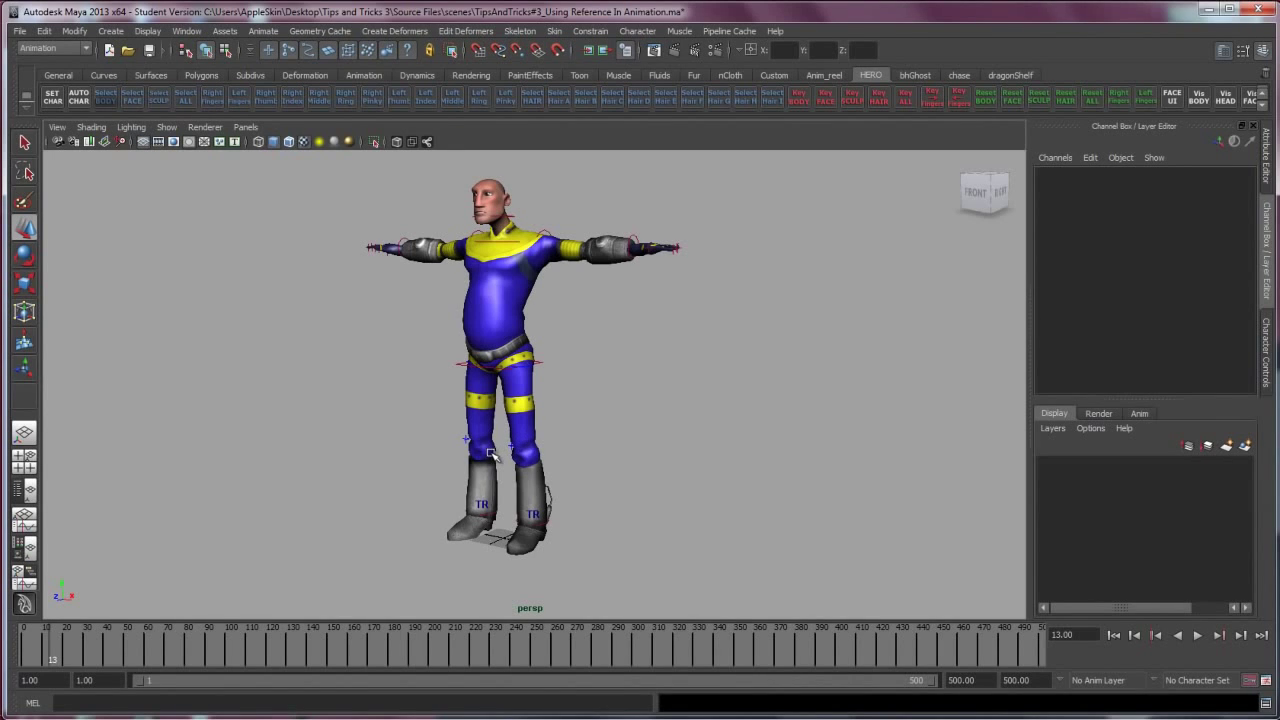
{"action": "mouse_move", "coordinate": [380, 446]}
{"action": "left_mouse_down", "text": "alt"}
{"action": "mouse_move", "coordinate": [403, 443]}
{"action": "mouse_move", "coordinate": [393, 446]}
{"action": "left_mouse_up", "text": "alt"}
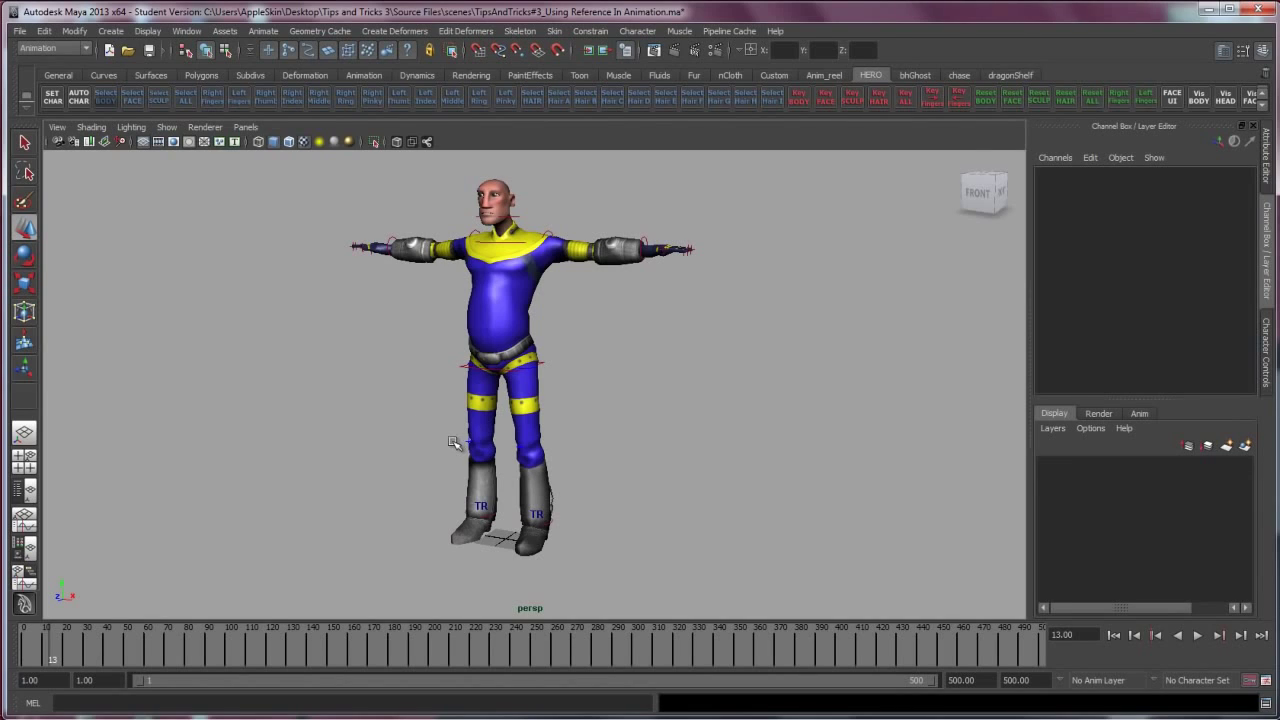
{"action": "middle_click_drag", "start_coordinate": [504, 439], "coordinate": [569, 436], "text": "alt"}
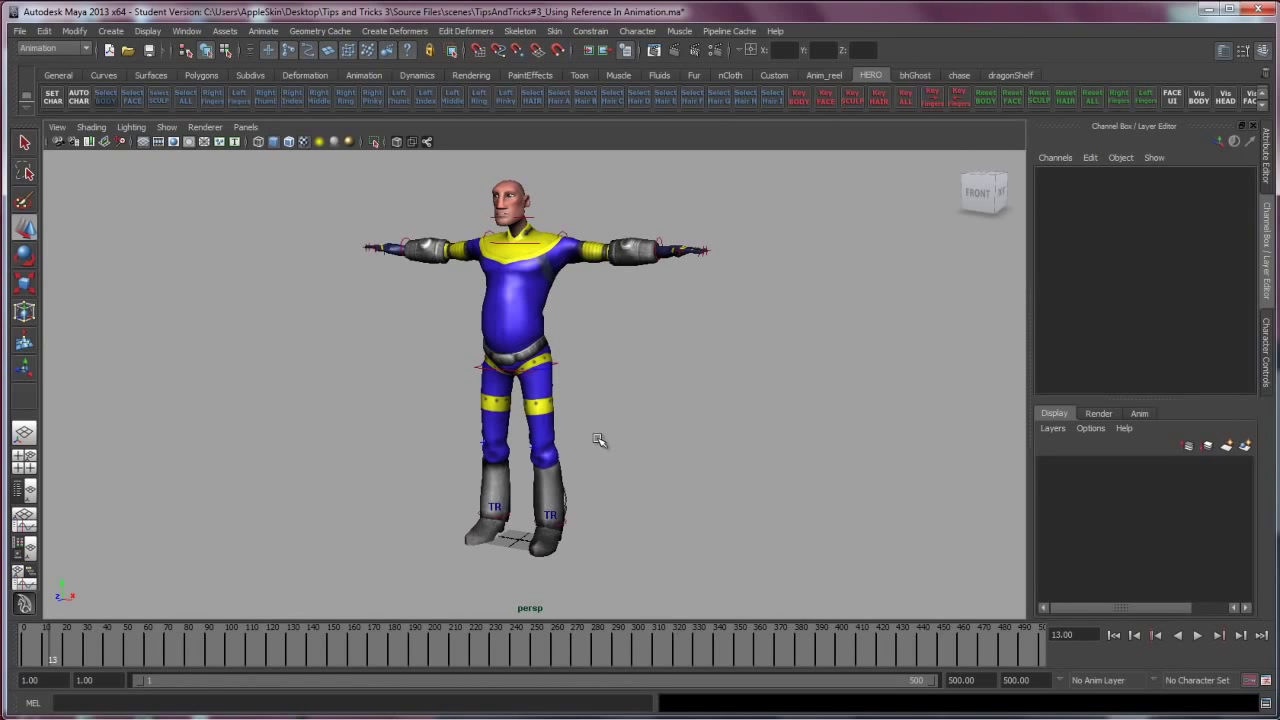
{"action": "middle_click_drag", "start_coordinate": [683, 440], "coordinate": [693, 440], "text": "alt"}
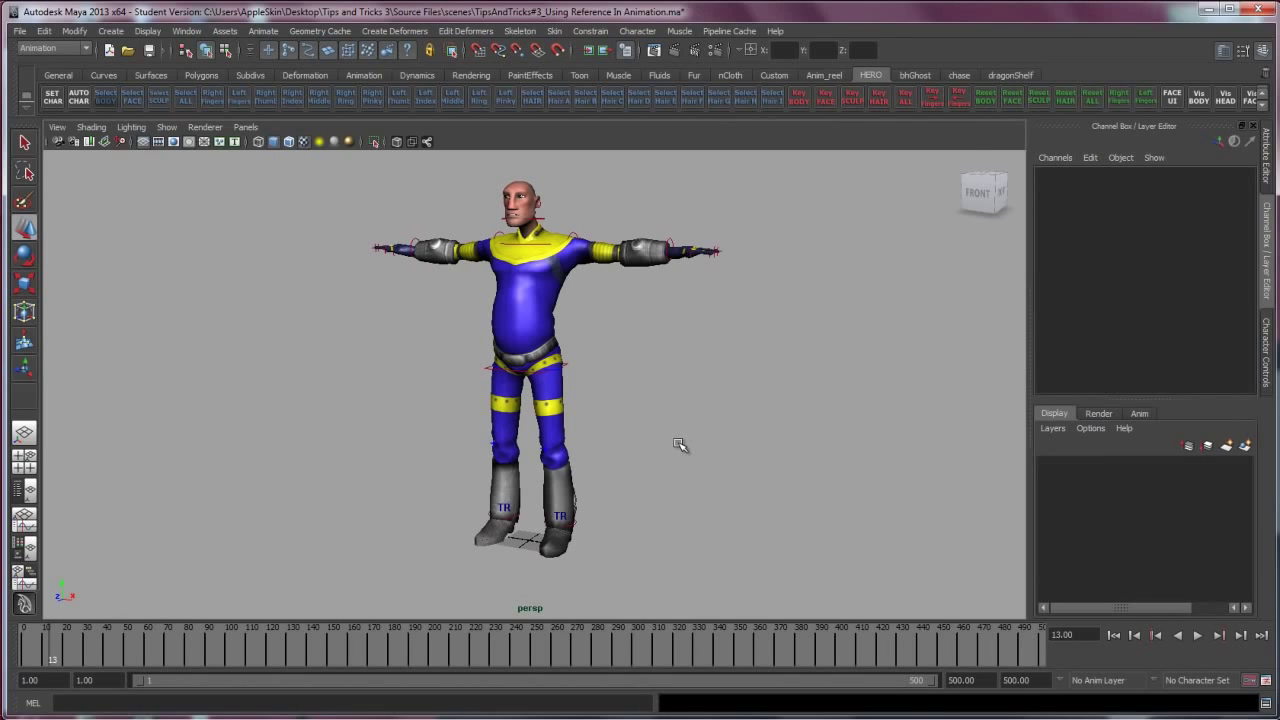
{"action": "middle_click_drag", "start_coordinate": [633, 448], "coordinate": [639, 438], "text": "alt"}
{"action": "left_click_drag", "start_coordinate": [639, 438], "coordinate": [641, 435], "text": "alt"}
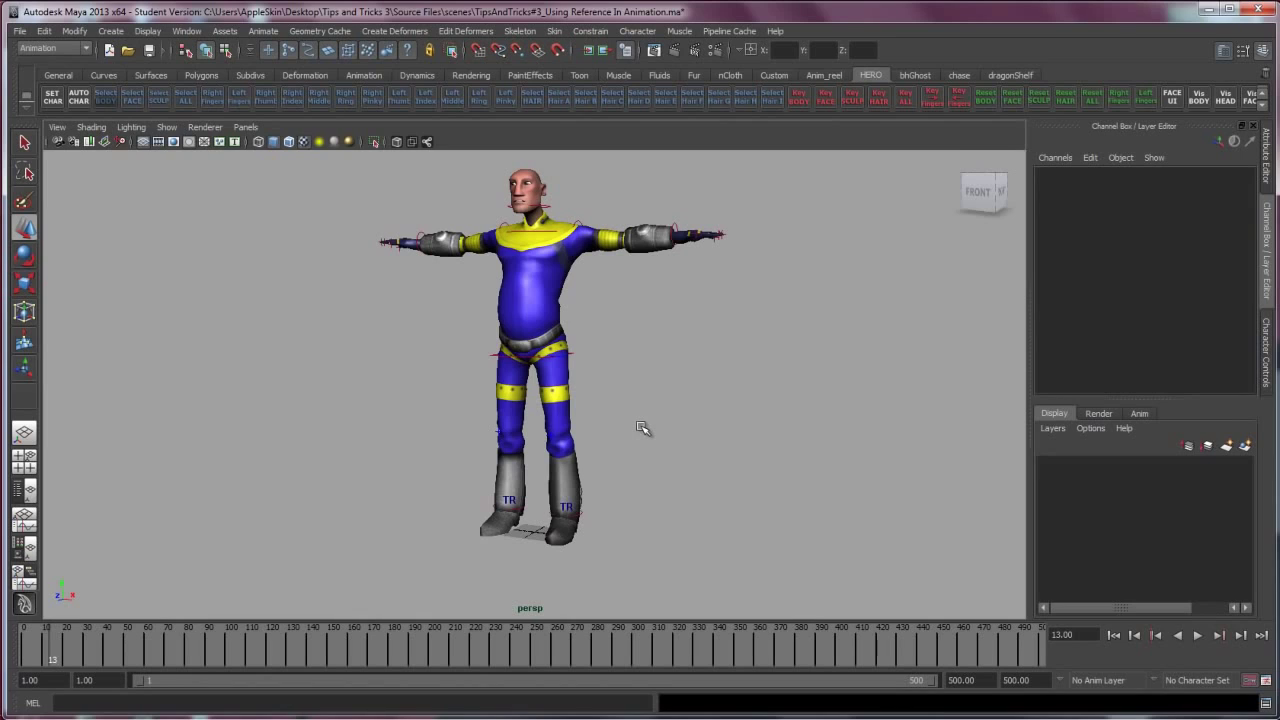
{"action": "middle_click_drag", "start_coordinate": [651, 434], "coordinate": [650, 451], "text": "alt"}
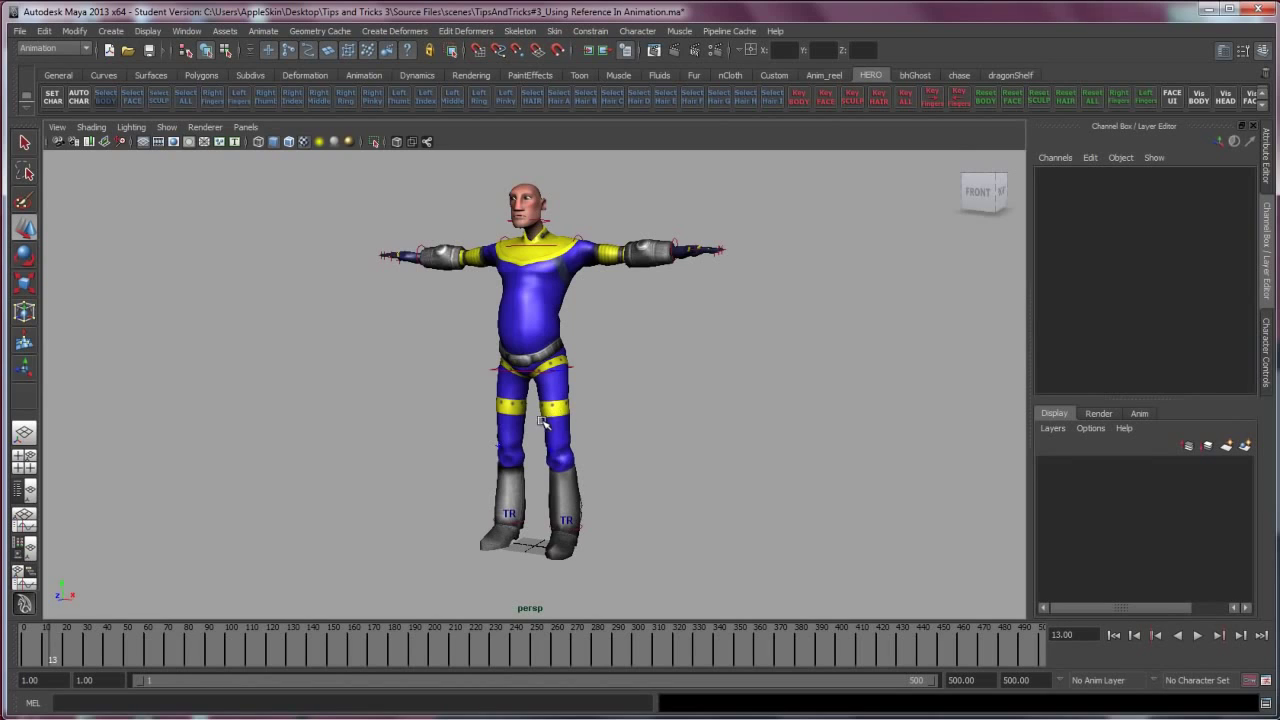
{"action": "middle_click_drag", "start_coordinate": [547, 408], "coordinate": [573, 404], "text": "alt"}
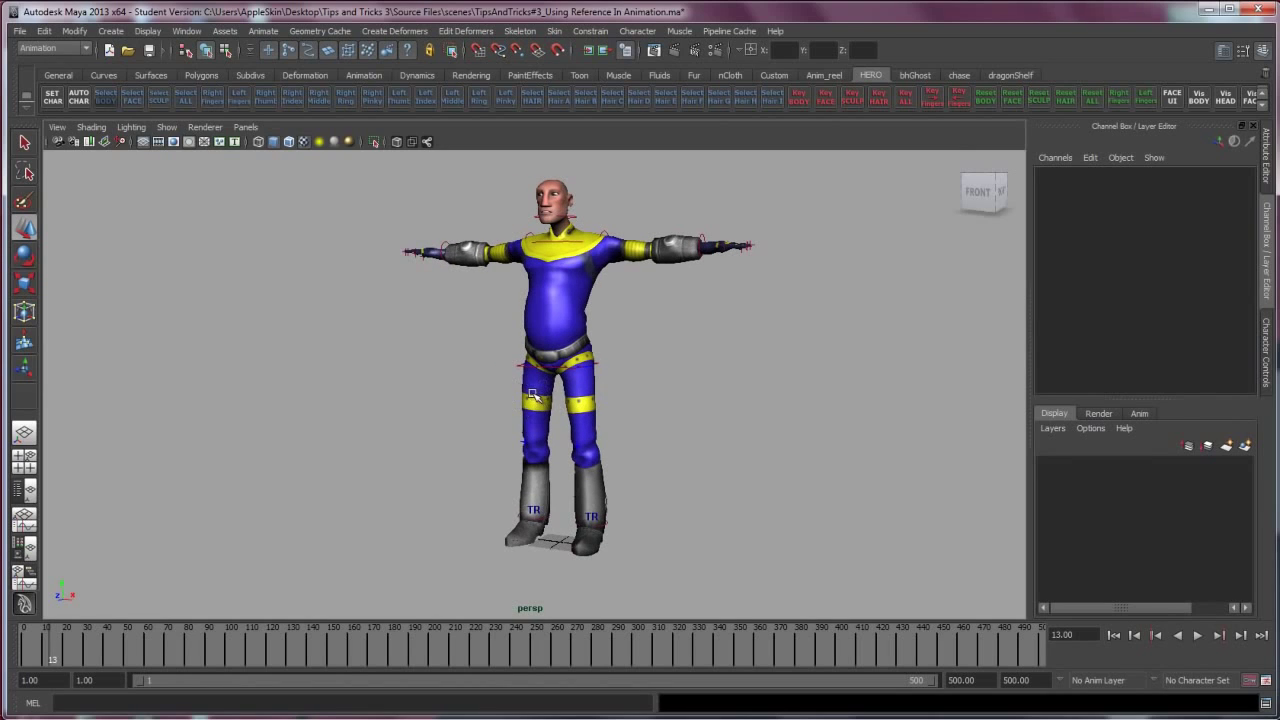
{"action": "middle_click_drag", "start_coordinate": [575, 371], "coordinate": [575, 374], "text": "alt"}
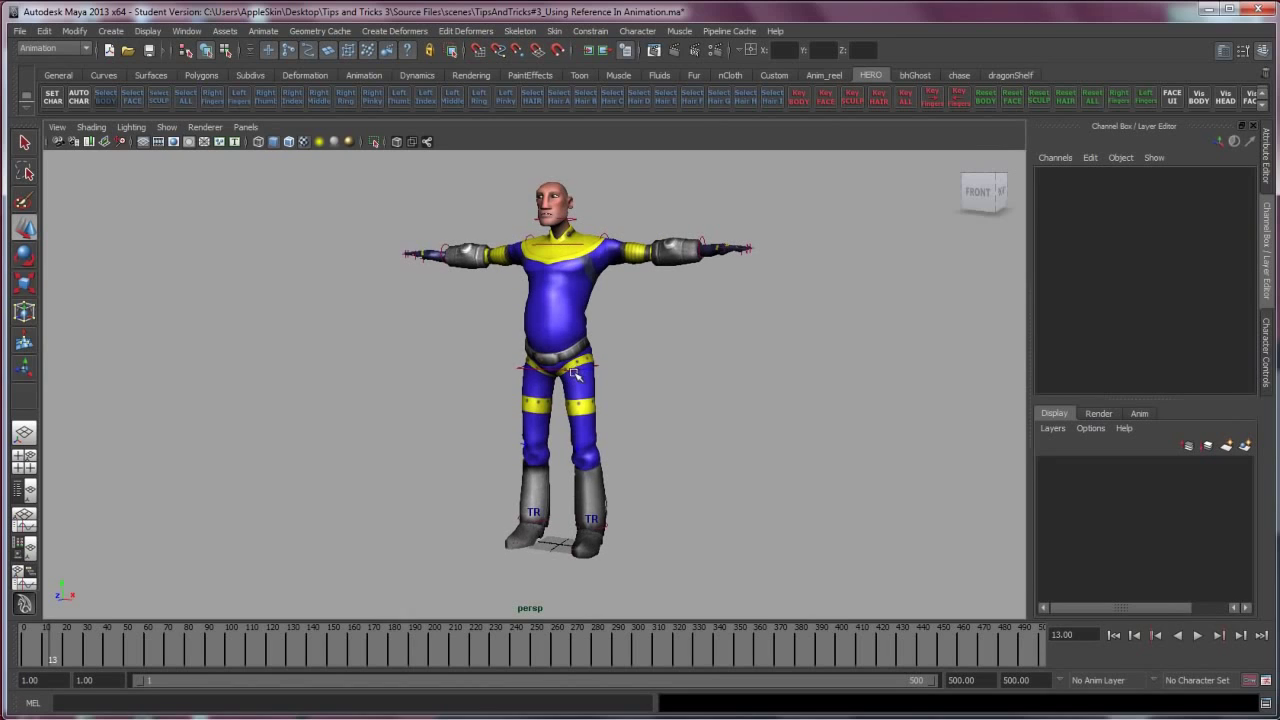
Switch to the Reference folder, open Run.mp4 in QuickTime Player and scrub through the running footage
{"action": "left_click", "coordinate": [172, 718]}
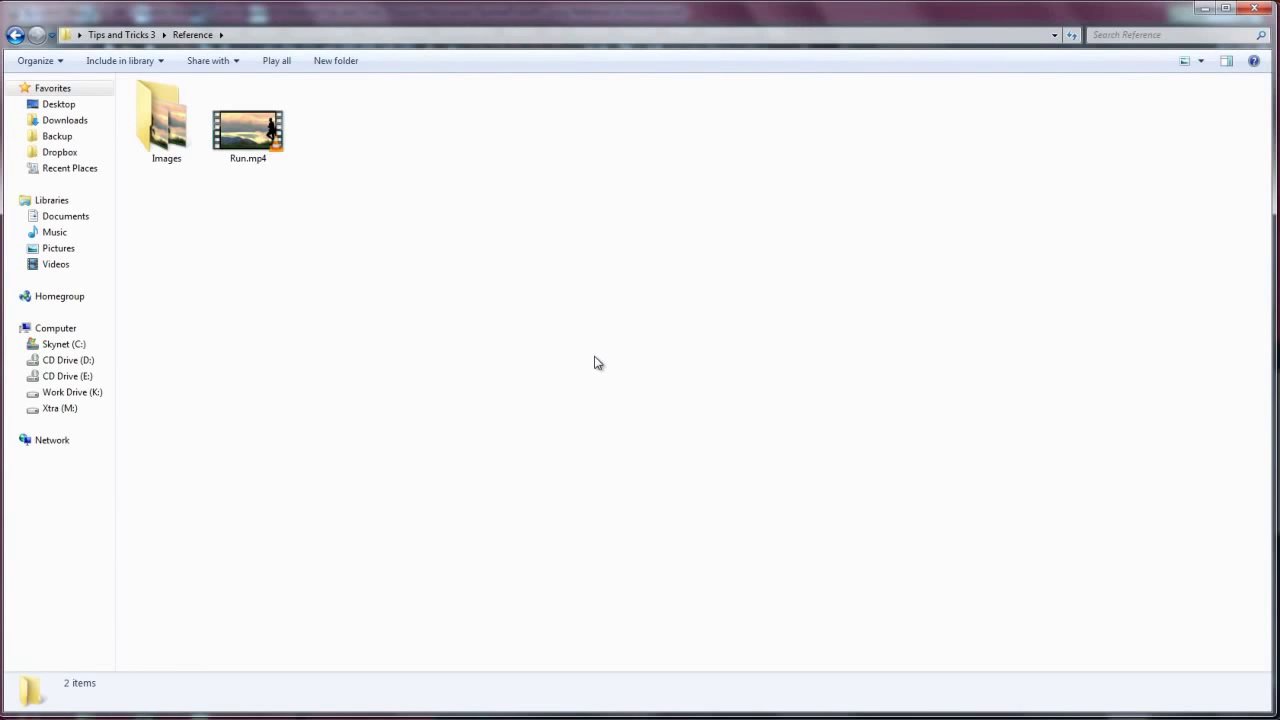
{"action": "left_click", "coordinate": [248, 130]}
{"action": "right_click", "coordinate": [250, 162]}
{"action": "mouse_move", "coordinate": [300, 268]}
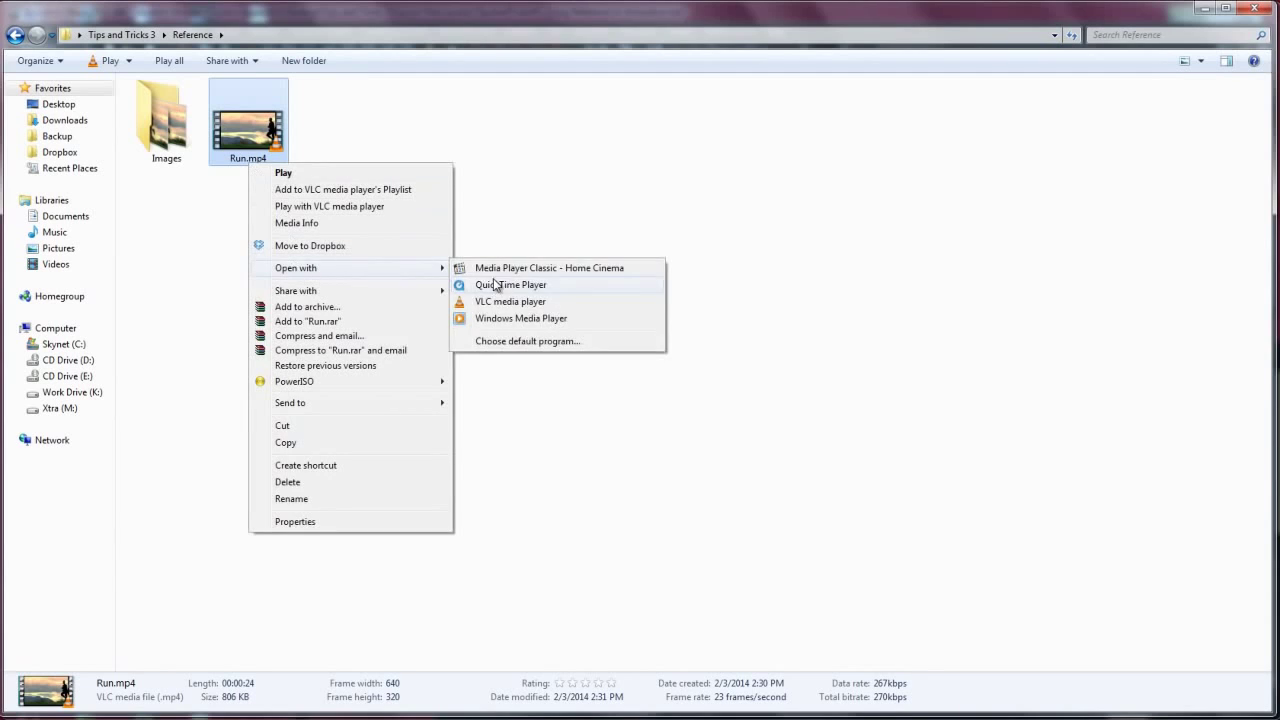
{"action": "left_click", "coordinate": [496, 285]}
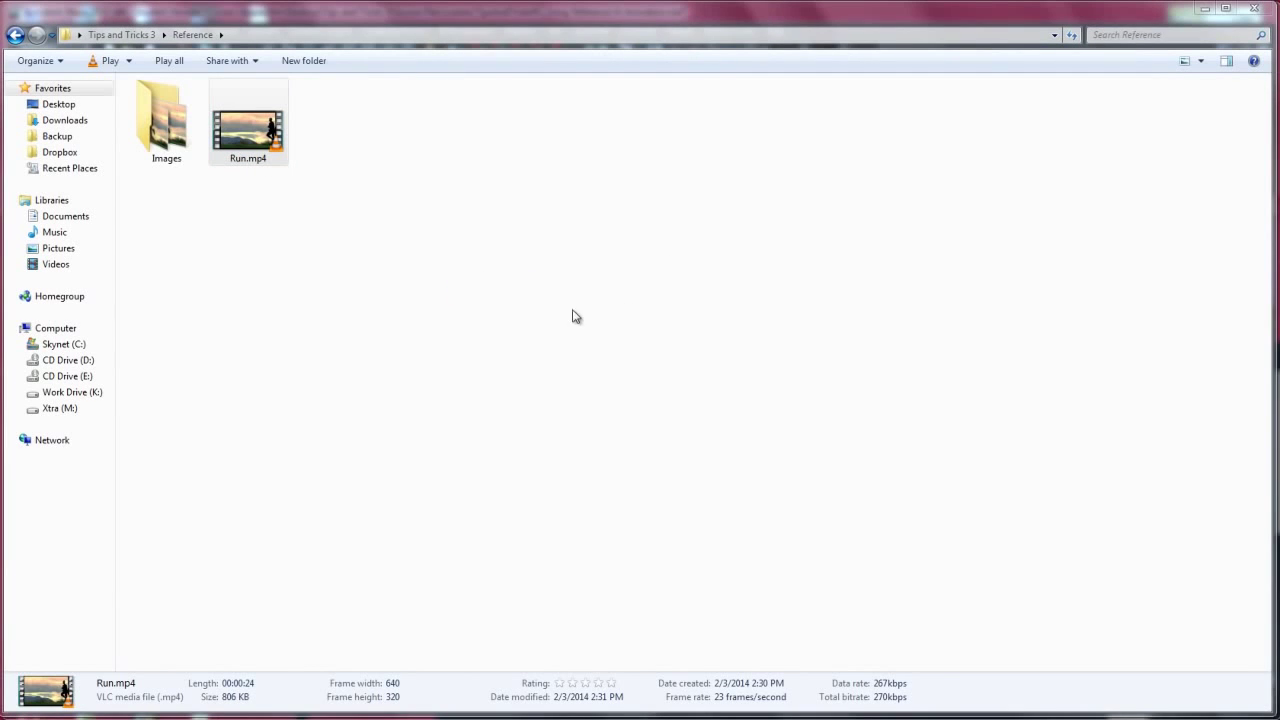
{"action": "left_click_drag", "start_coordinate": [536, 196], "coordinate": [590, 205]}
{"action": "mouse_move", "coordinate": [444, 479]}
{"action": "left_mouse_down"}
{"action": "mouse_move", "coordinate": [399, 479]}
{"action": "mouse_move", "coordinate": [534, 485]}
{"action": "mouse_move", "coordinate": [408, 484]}
{"action": "mouse_move", "coordinate": [425, 482]}
{"action": "left_mouse_up"}
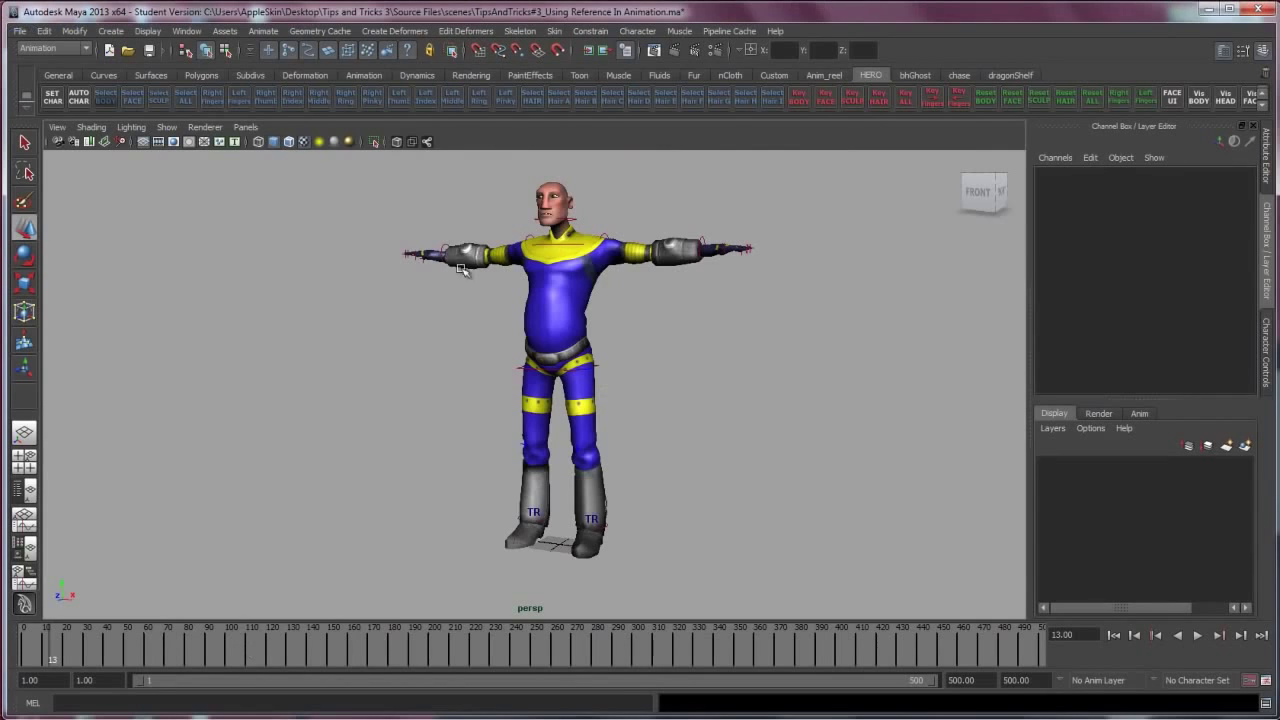
View the character from its right side and compare it with the runner in the Run video
{"action": "left_click_drag", "start_coordinate": [487, 337], "coordinate": [497, 388], "text": "alt"}
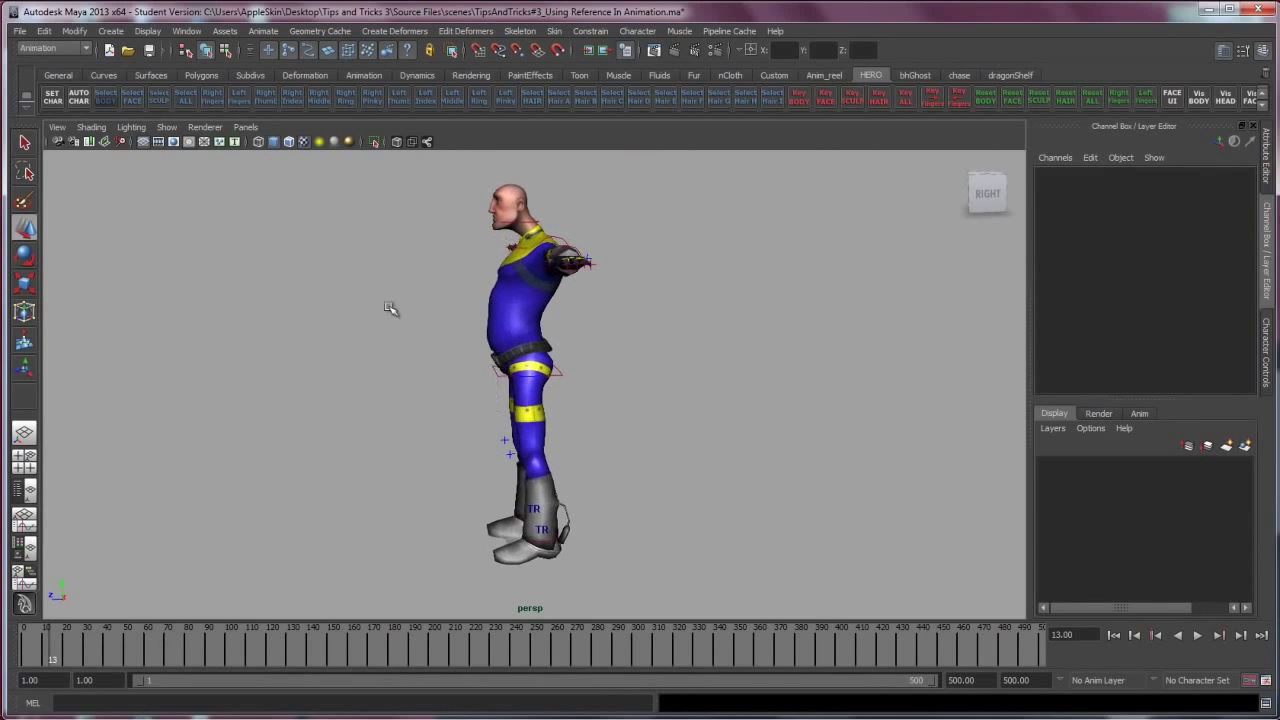
{"action": "middle_click_drag", "start_coordinate": [466, 375], "coordinate": [637, 366], "text": "alt"}
{"action": "right_click_drag", "start_coordinate": [637, 366], "coordinate": [554, 366], "text": "alt"}
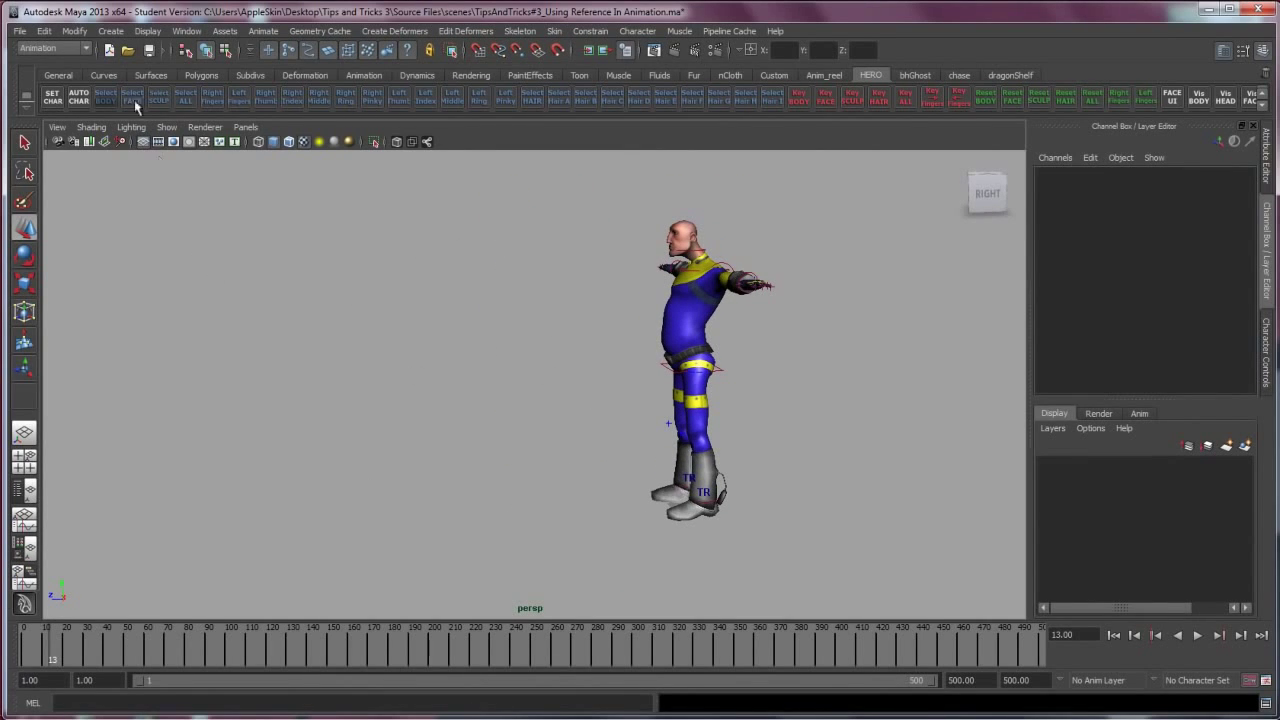
{"action": "left_click", "coordinate": [436, 718]}
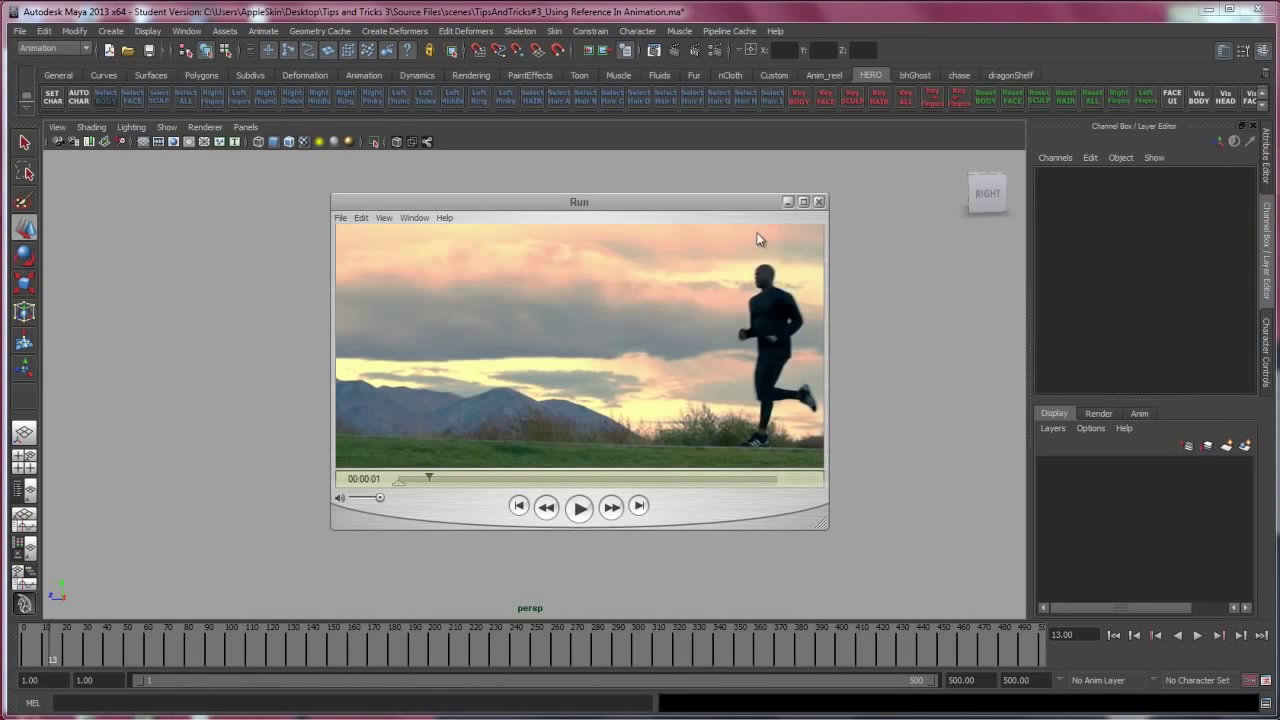
{"action": "left_click_drag", "start_coordinate": [420, 480], "coordinate": [468, 479]}
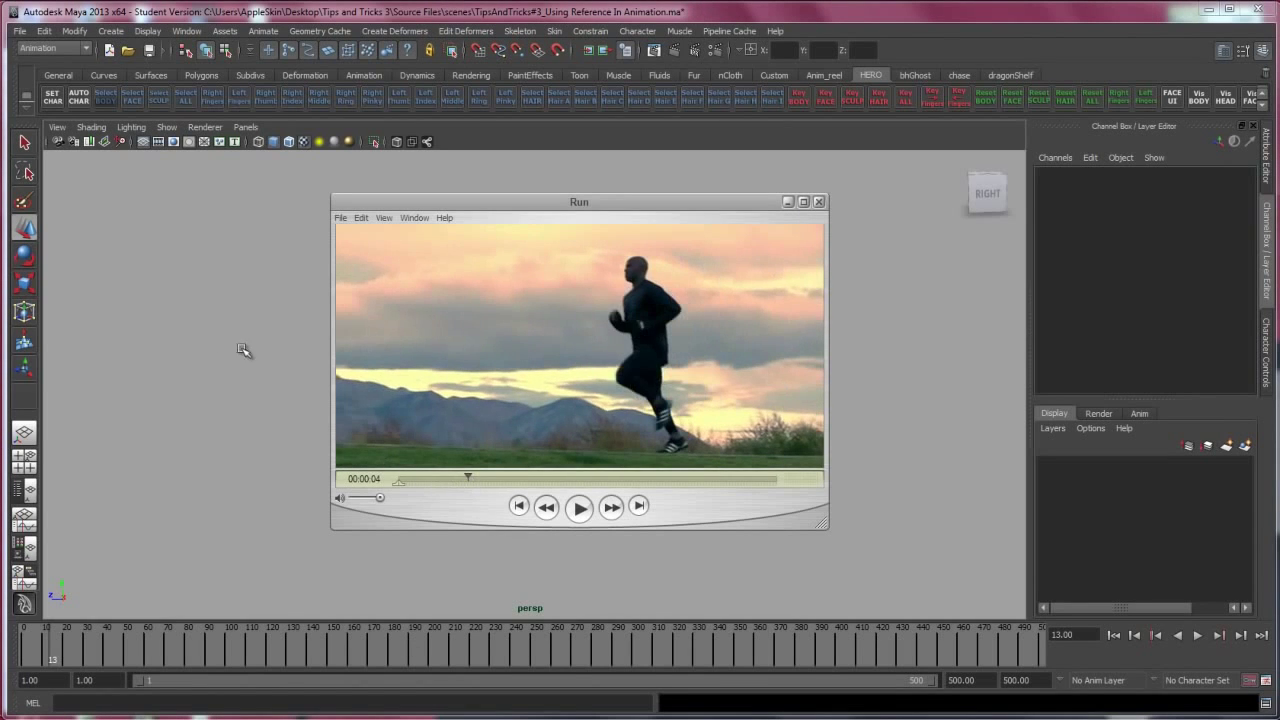
{"action": "left_click", "coordinate": [787, 202]}
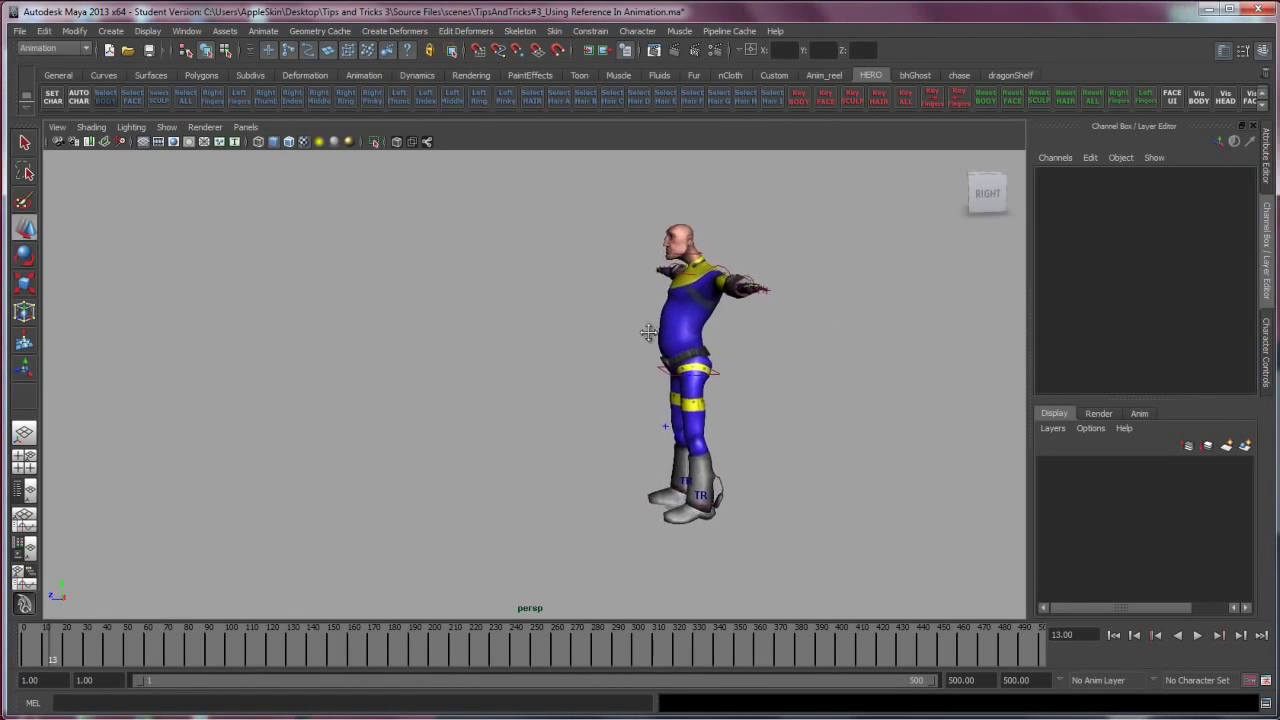
{"action": "left_click", "coordinate": [436, 718]}
{"action": "left_click", "coordinate": [436, 718]}
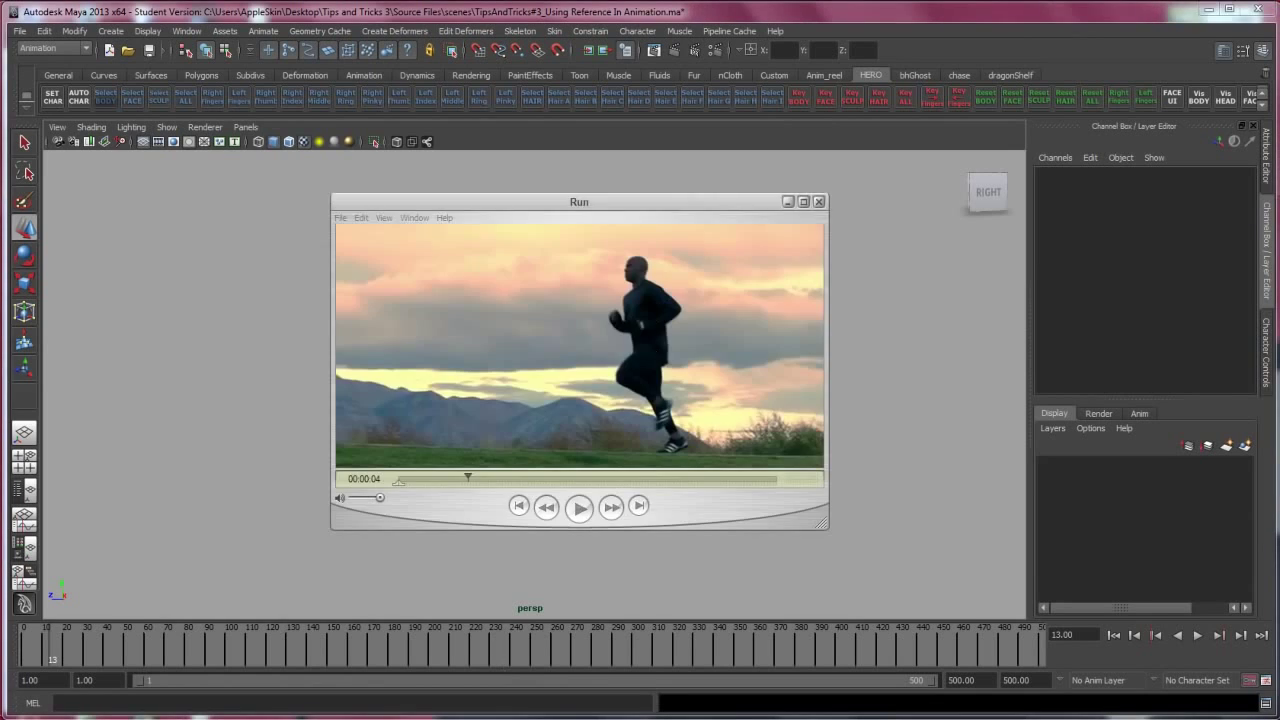
Create a polygon plane and move it up and in front of the character, to about Y 99.7 and Z 170
{"action": "middle_click_drag", "start_coordinate": [589, 357], "coordinate": [565, 367], "text": "alt"}
{"action": "left_click", "coordinate": [111, 31]}
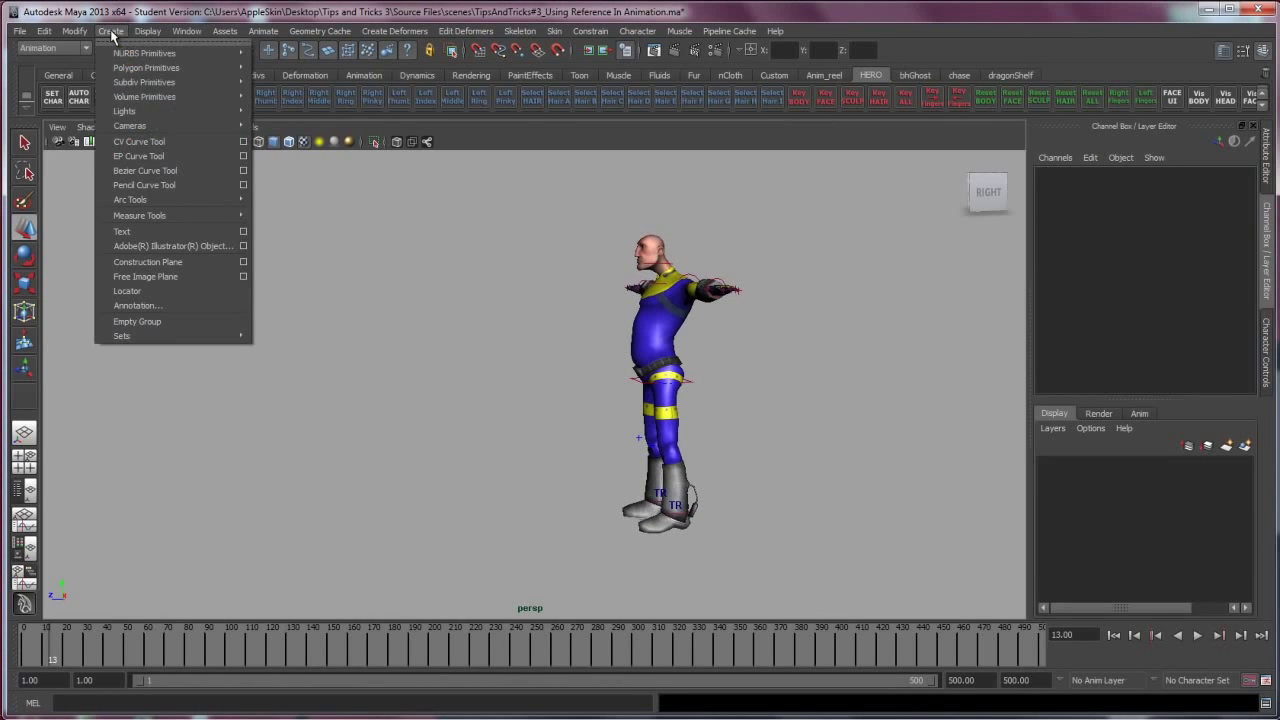
{"action": "mouse_move", "coordinate": [138, 68]}
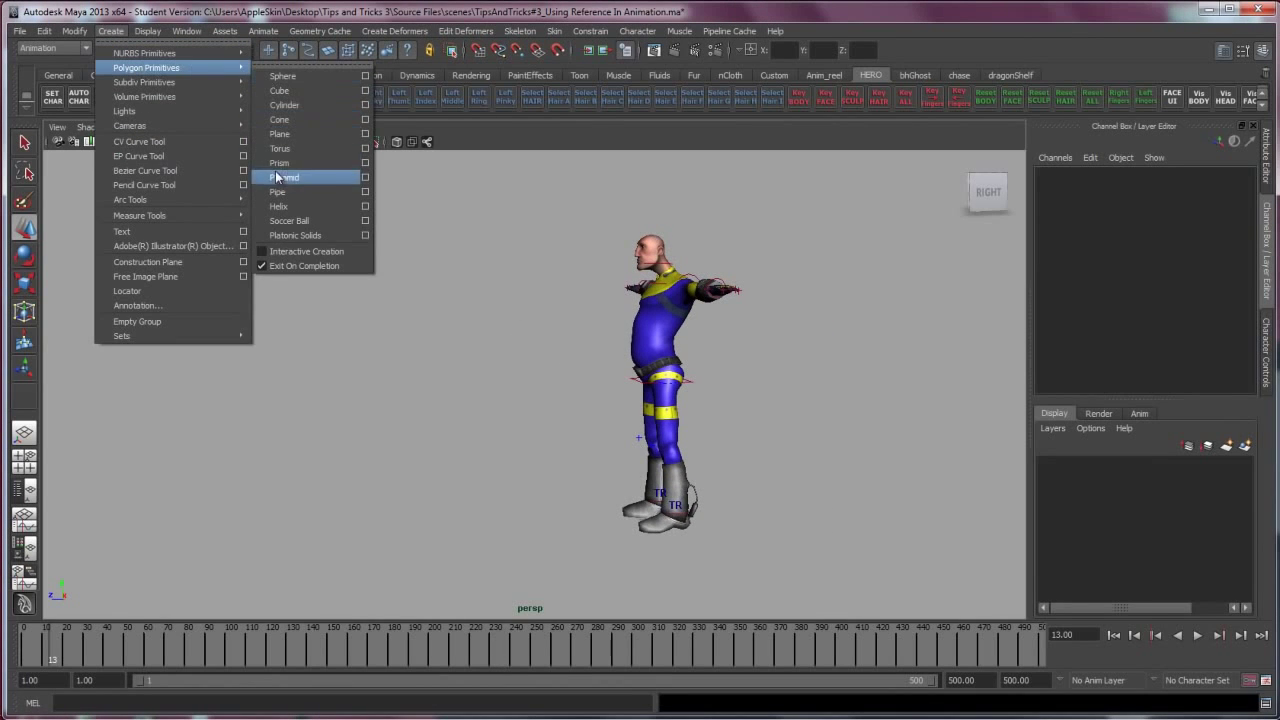
{"action": "left_click", "coordinate": [286, 135]}
{"action": "middle_click_drag", "start_coordinate": [492, 378], "coordinate": [506, 334], "text": "alt"}
{"action": "scroll", "coordinate": [506, 334], "scroll_direction": "down", "scroll_amount": 1}
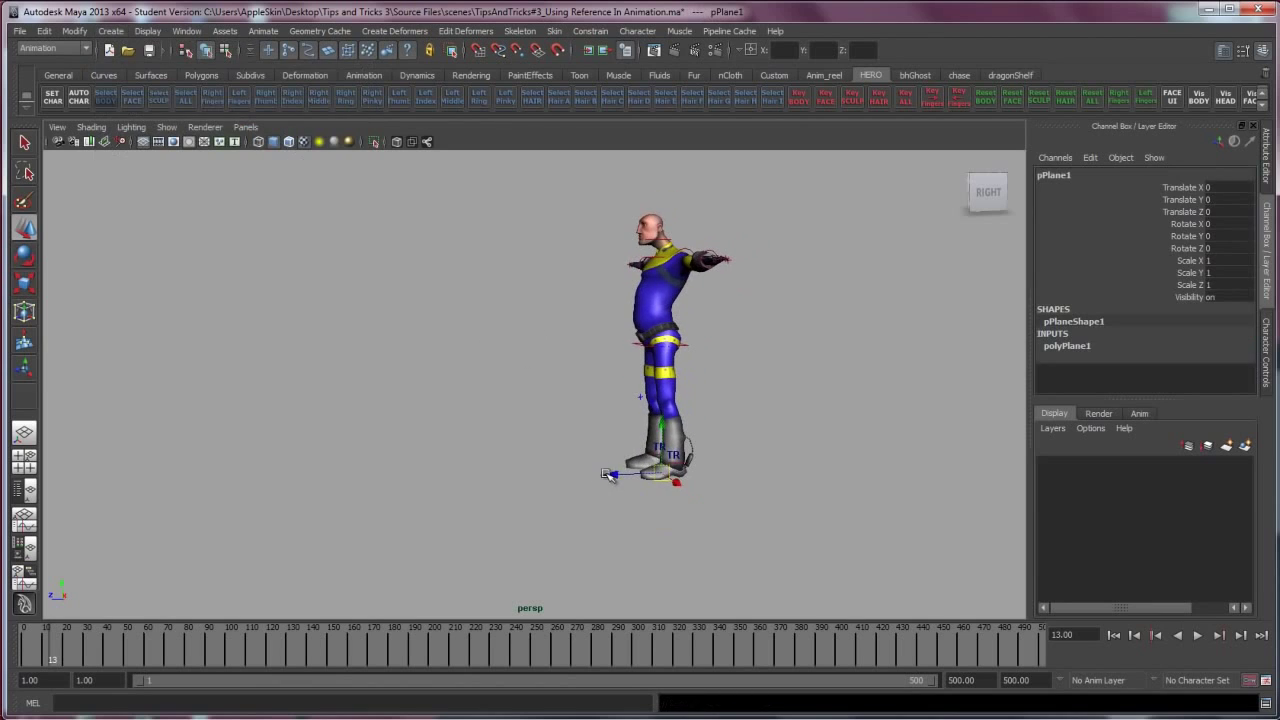
{"action": "left_click_drag", "start_coordinate": [608, 475], "coordinate": [612, 402]}
Scale the plane into a wide rectangle, about 248 in X and 182 in Y and Z
{"action": "key", "text": "r"}
{"action": "middle_click_drag", "start_coordinate": [612, 402], "coordinate": [569, 301], "text": "alt"}
{"action": "left_click_drag", "start_coordinate": [597, 381], "coordinate": [623, 383]}
{"action": "left_click_drag", "start_coordinate": [623, 383], "coordinate": [583, 395], "text": "alt"}
{"action": "right_click", "coordinate": [549, 350]}
{"action": "left_click_drag", "start_coordinate": [549, 349], "coordinate": [476, 355], "text": "alt"}
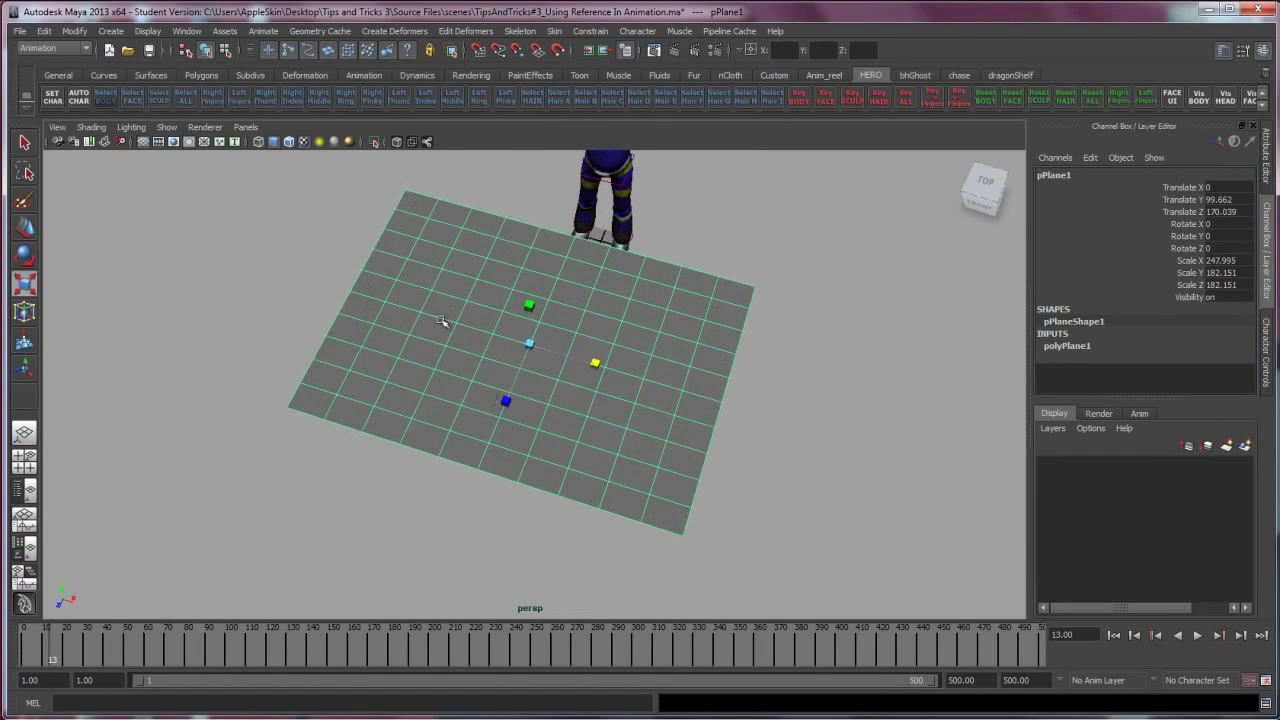
{"action": "left_click_drag", "start_coordinate": [563, 357], "coordinate": [429, 329], "text": "alt"}
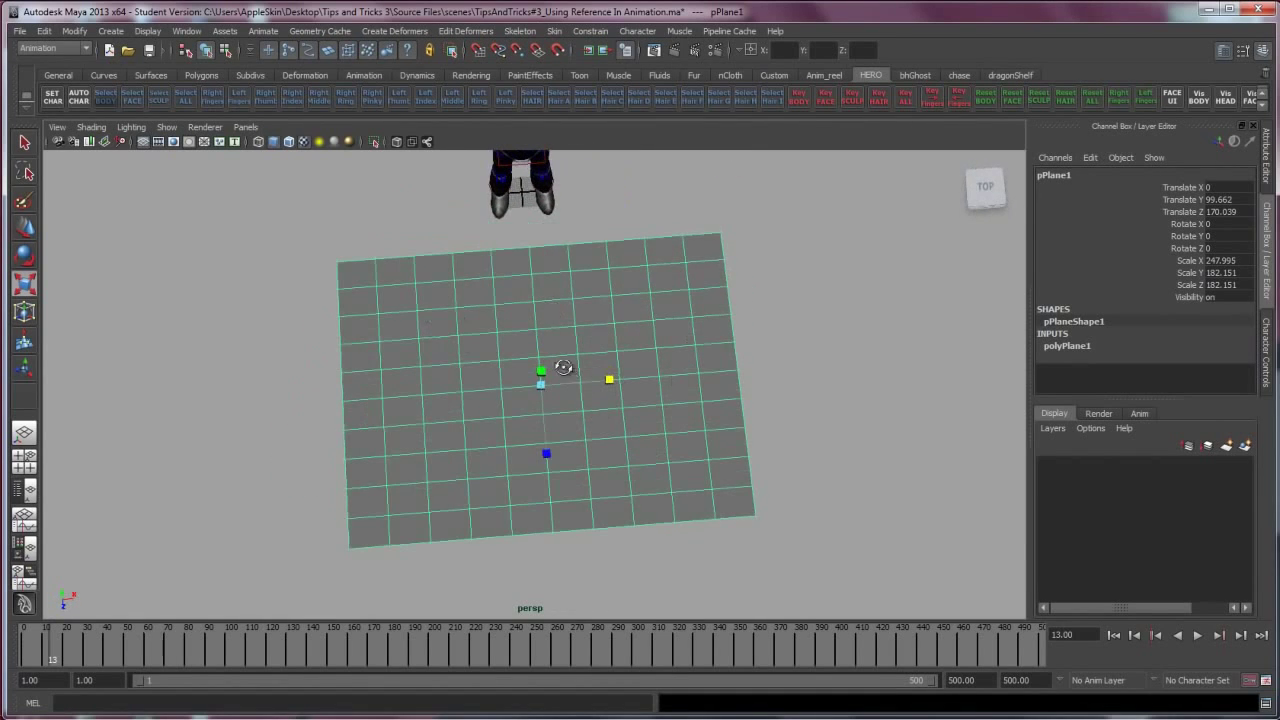
Assign a new Lambert material to the plane
{"action": "left_click_drag", "start_coordinate": [563, 369], "coordinate": [550, 298], "text": "alt"}
{"action": "right_click", "coordinate": [550, 298]}
{"action": "left_click", "coordinate": [540, 511]}
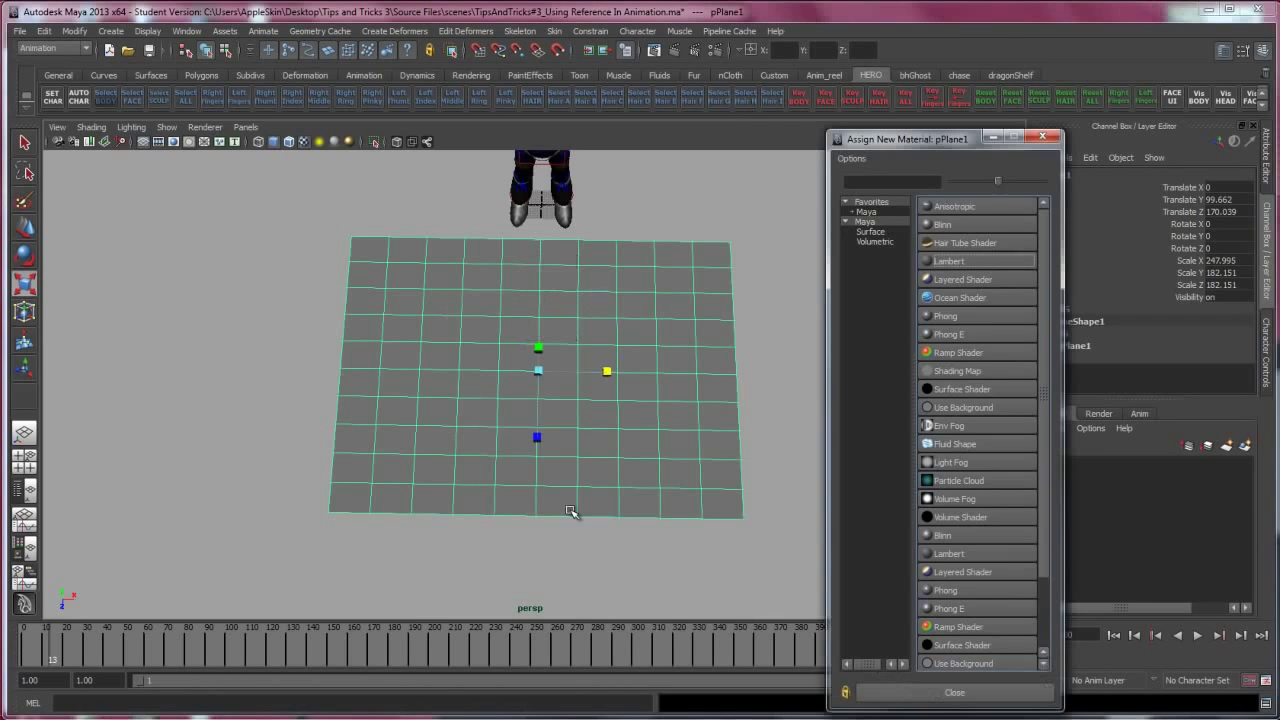
{"action": "left_click", "coordinate": [946, 262]}
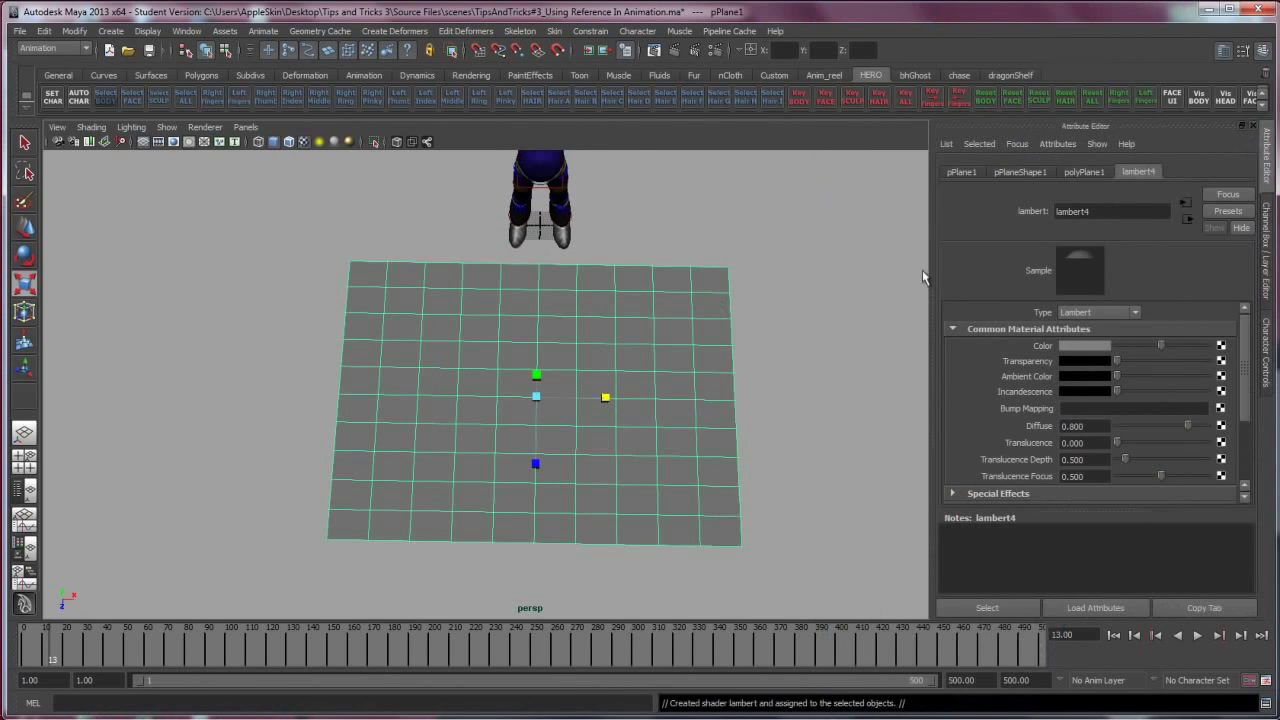
Connect a File texture to the Color attribute of the plane's Lambert material
{"action": "middle_click_drag", "start_coordinate": [680, 326], "coordinate": [684, 335], "text": "alt"}
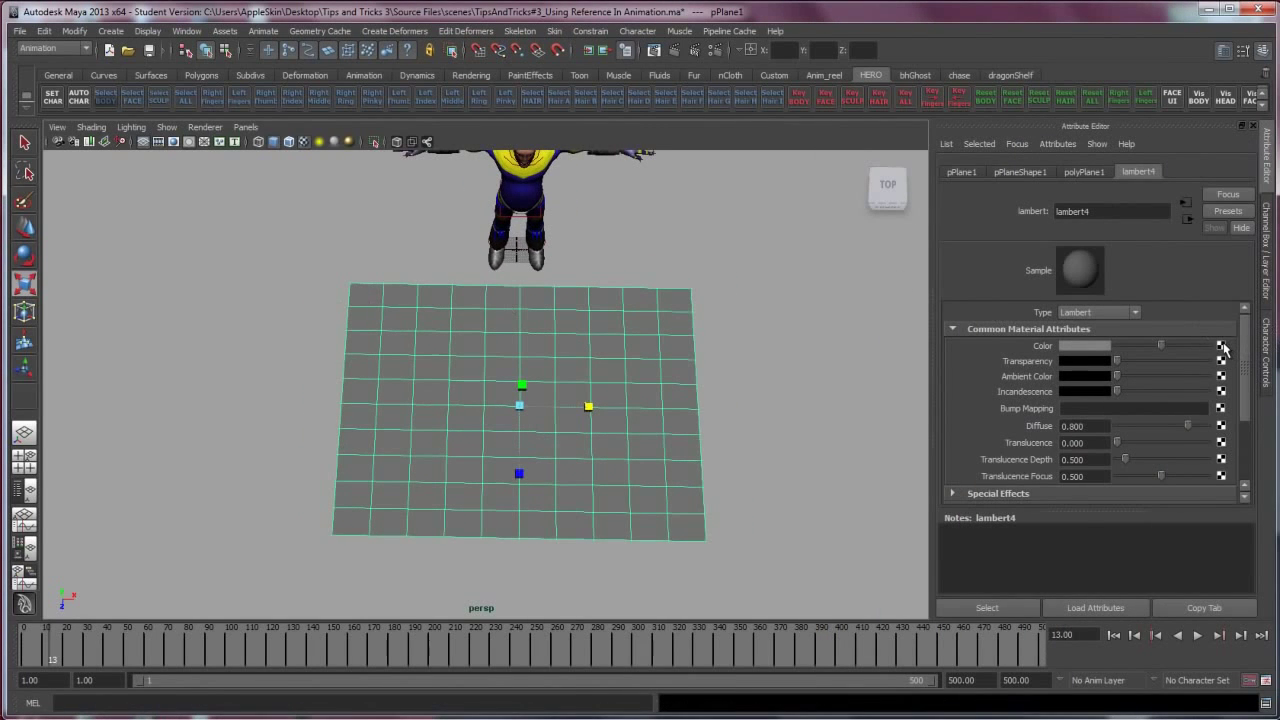
{"action": "left_click", "coordinate": [1221, 346]}
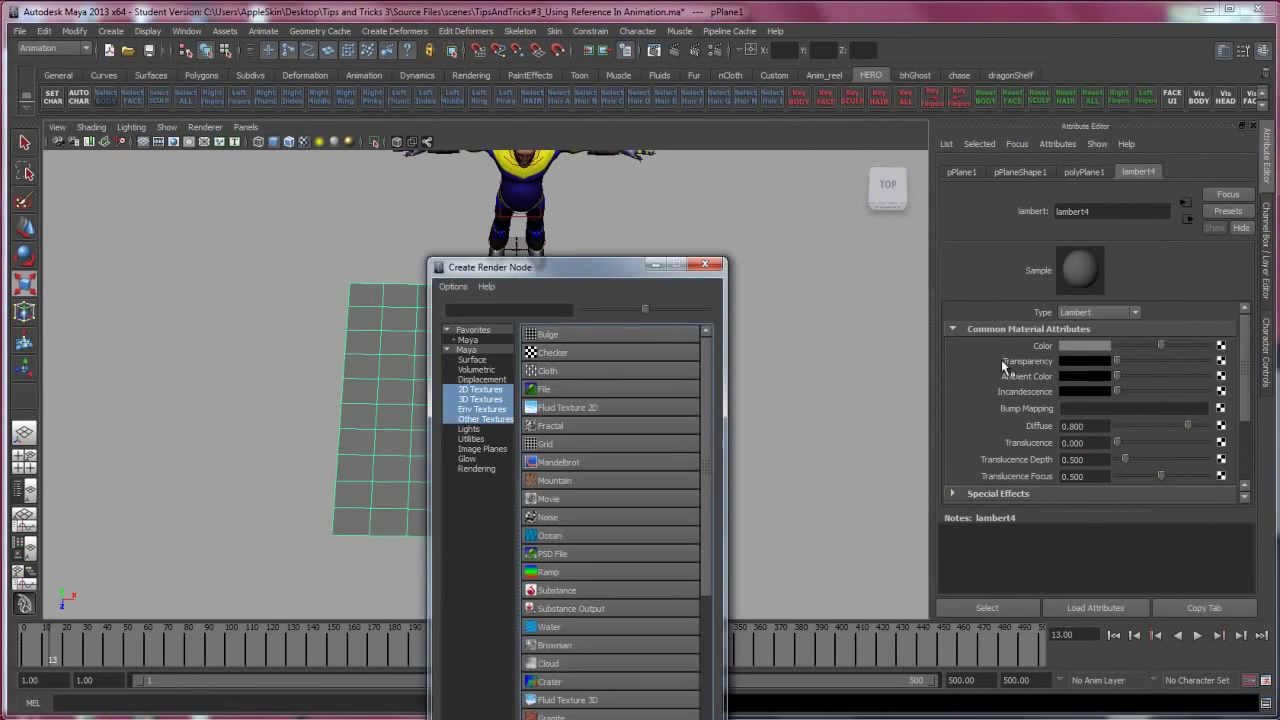
{"action": "left_click", "coordinate": [559, 392]}
Load Run33.jpg from the Reference/Images folder as the file texture's image
{"action": "middle_click_drag", "start_coordinate": [631, 380], "coordinate": [645, 363], "text": "alt"}
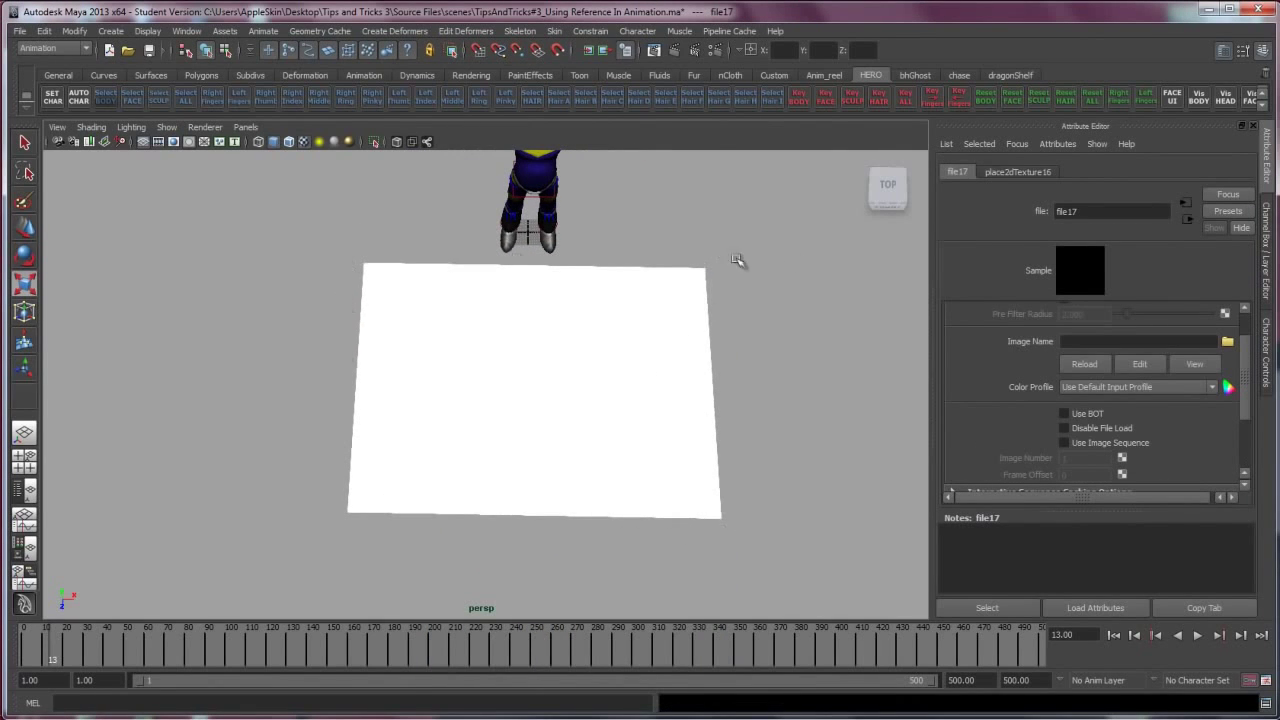
{"action": "middle_click_drag", "start_coordinate": [583, 378], "coordinate": [588, 368], "text": "alt"}
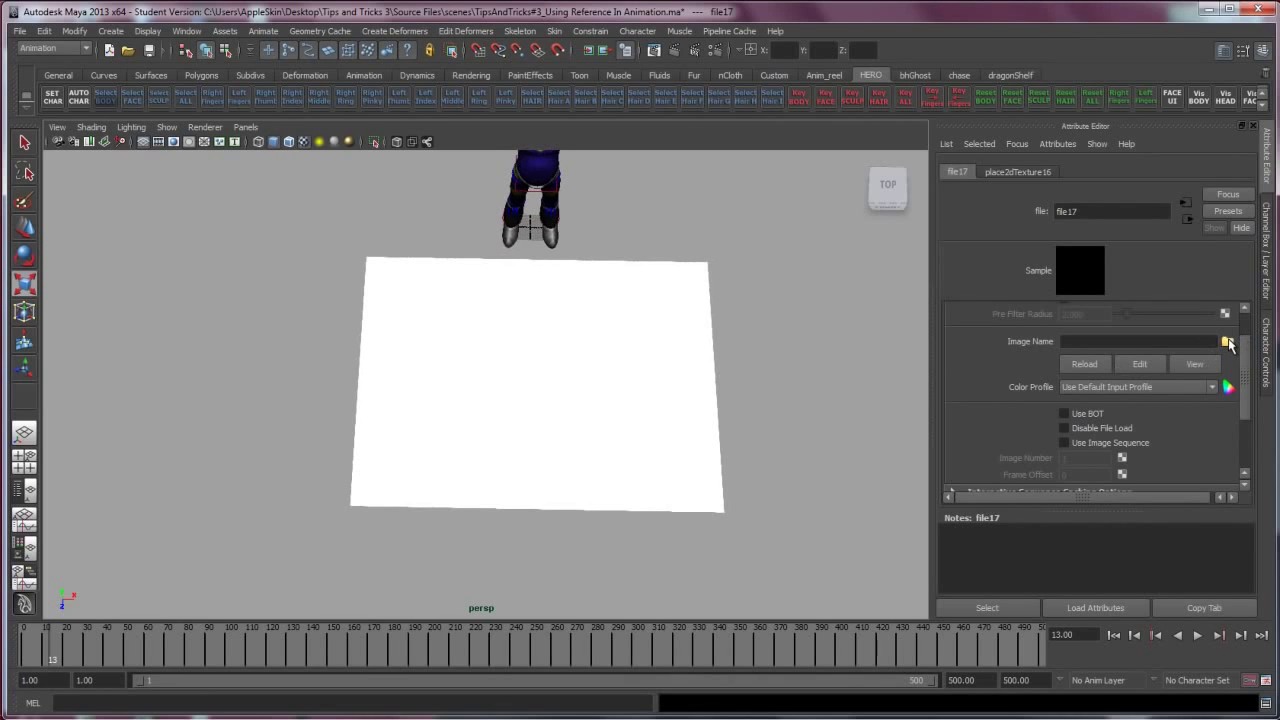
{"action": "left_click", "coordinate": [1227, 342]}
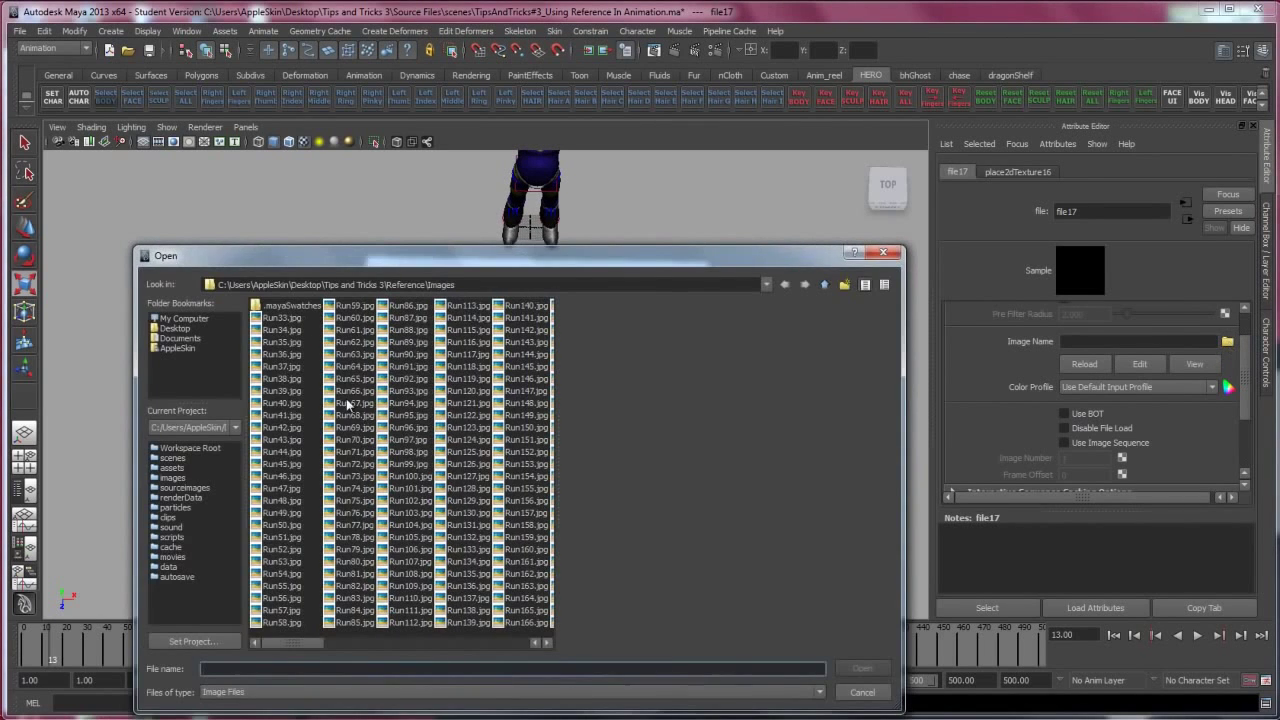
{"action": "left_click_drag", "start_coordinate": [364, 266], "coordinate": [366, 184]}
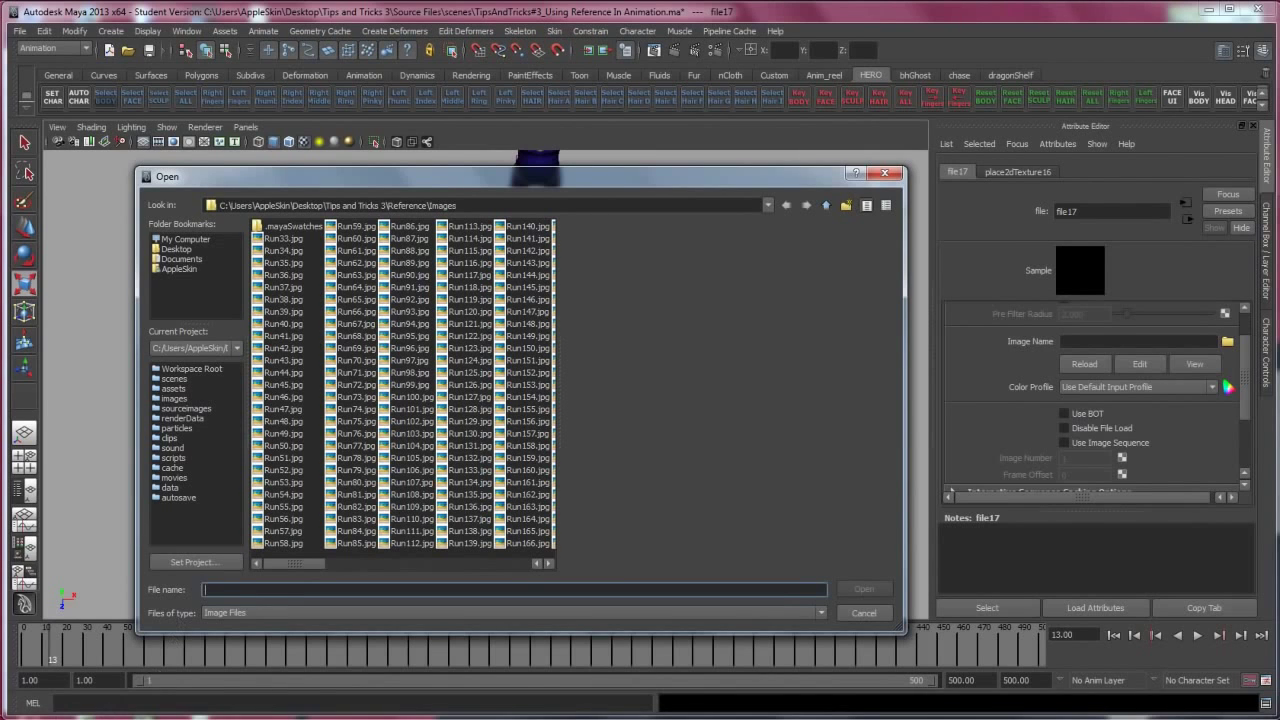
{"action": "left_click", "coordinate": [283, 238]}
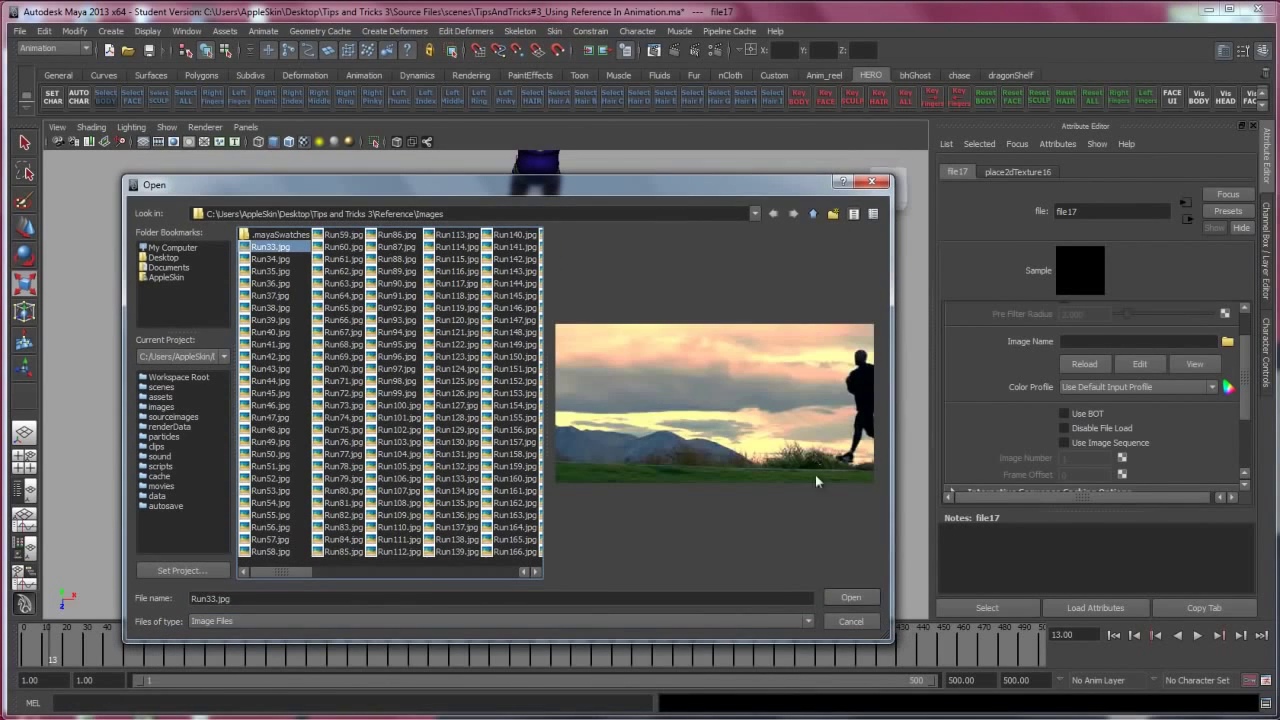
{"action": "left_click", "coordinate": [849, 598]}
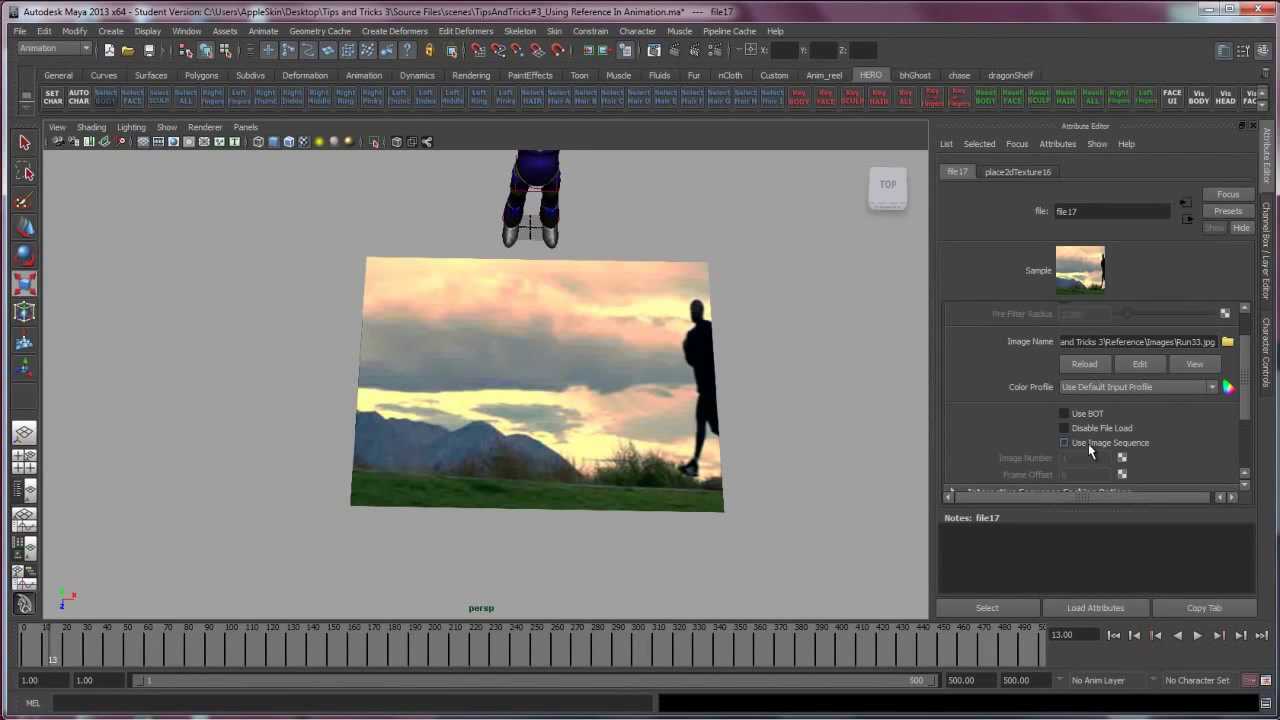
Enable Use Image Sequence on the file texture and play the animation from the start of the timeline
{"action": "left_click", "coordinate": [1089, 447]}
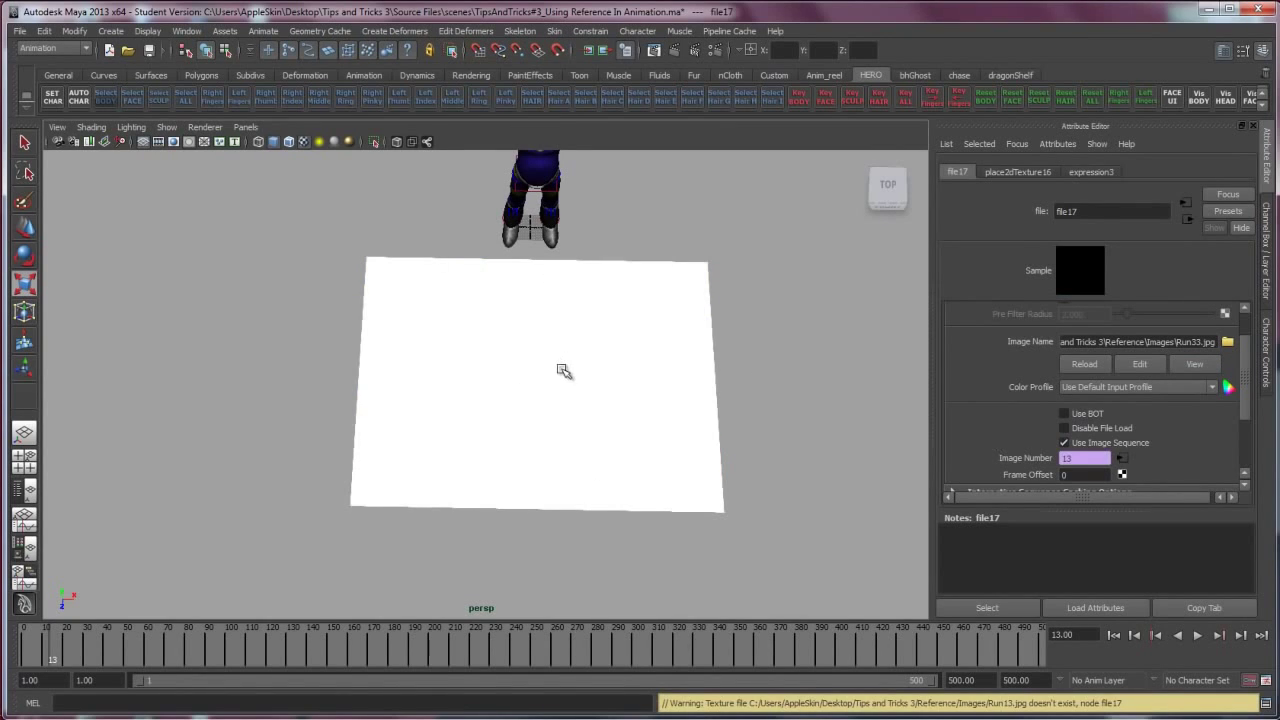
{"action": "left_click", "coordinate": [28, 658]}
{"action": "key", "text": "alt+v"}
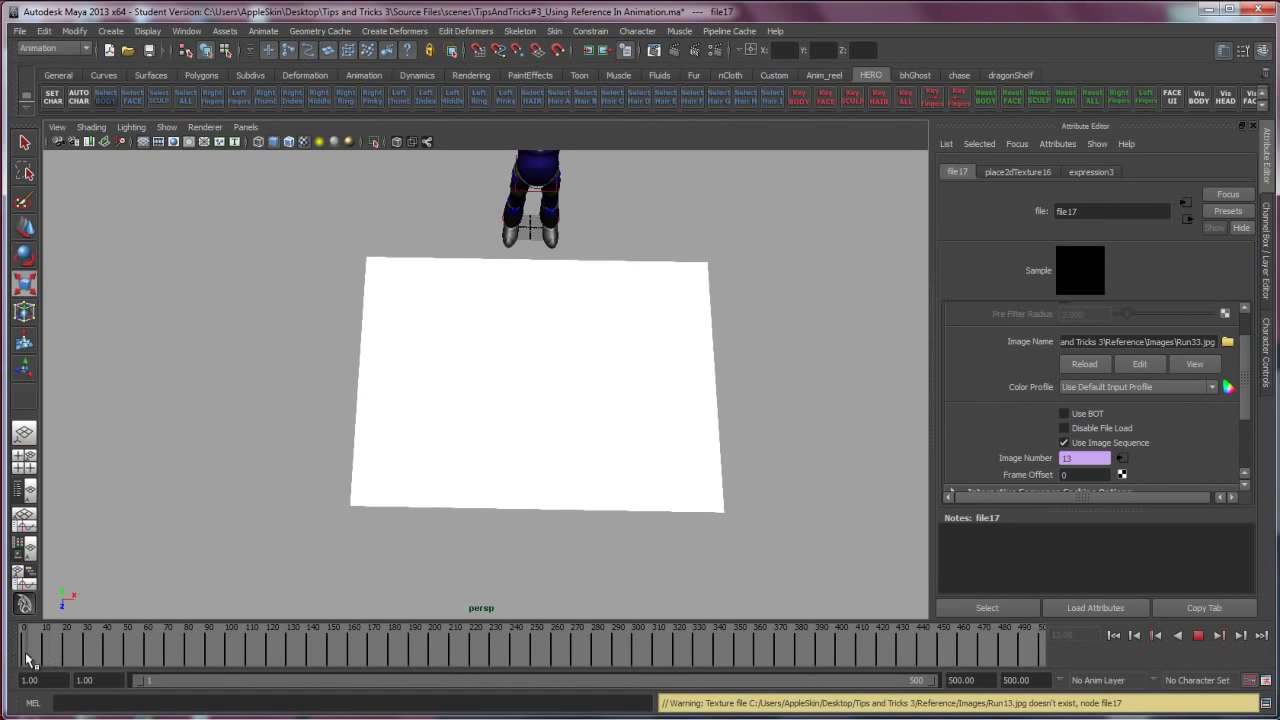
Check frame 33 of the image sequence, return to frame 1 and set the file texture's Frame Offset to 33
{"action": "left_click", "coordinate": [93, 648]}
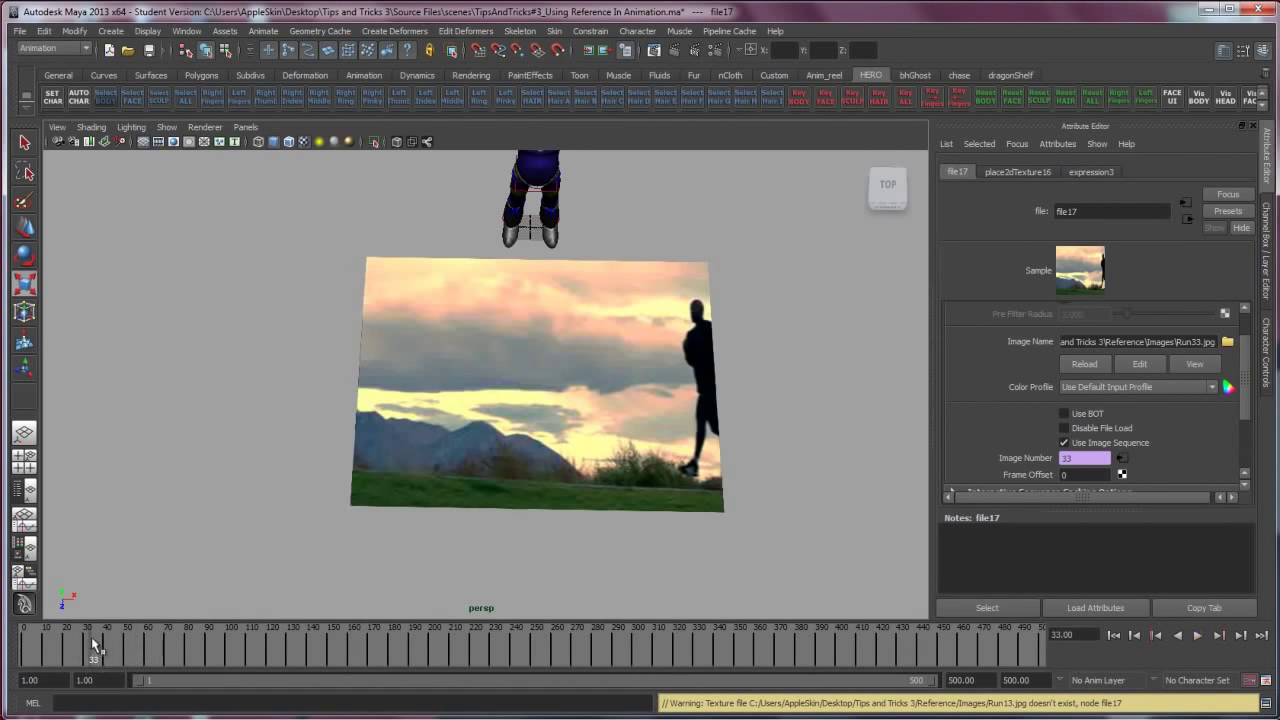
{"action": "left_click_drag", "start_coordinate": [93, 648], "coordinate": [5, 656]}
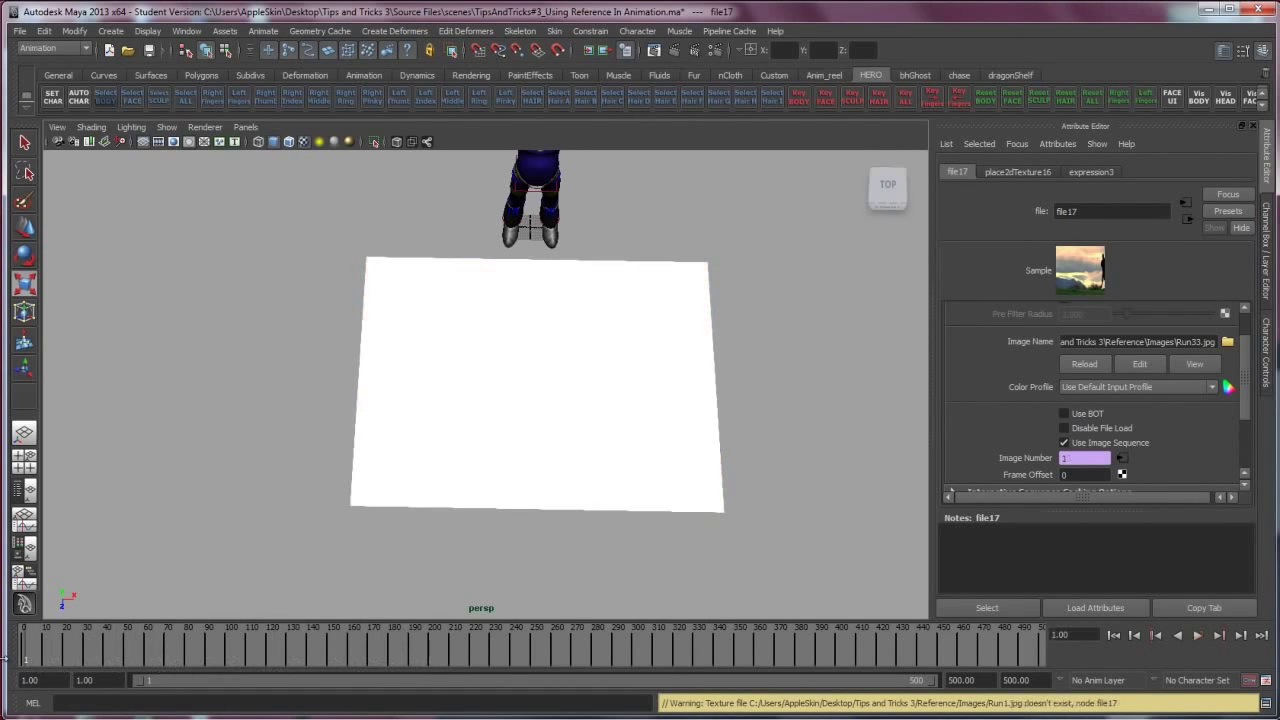
{"action": "scroll", "coordinate": [1041, 474], "scroll_direction": "down", "scroll_amount": 1}
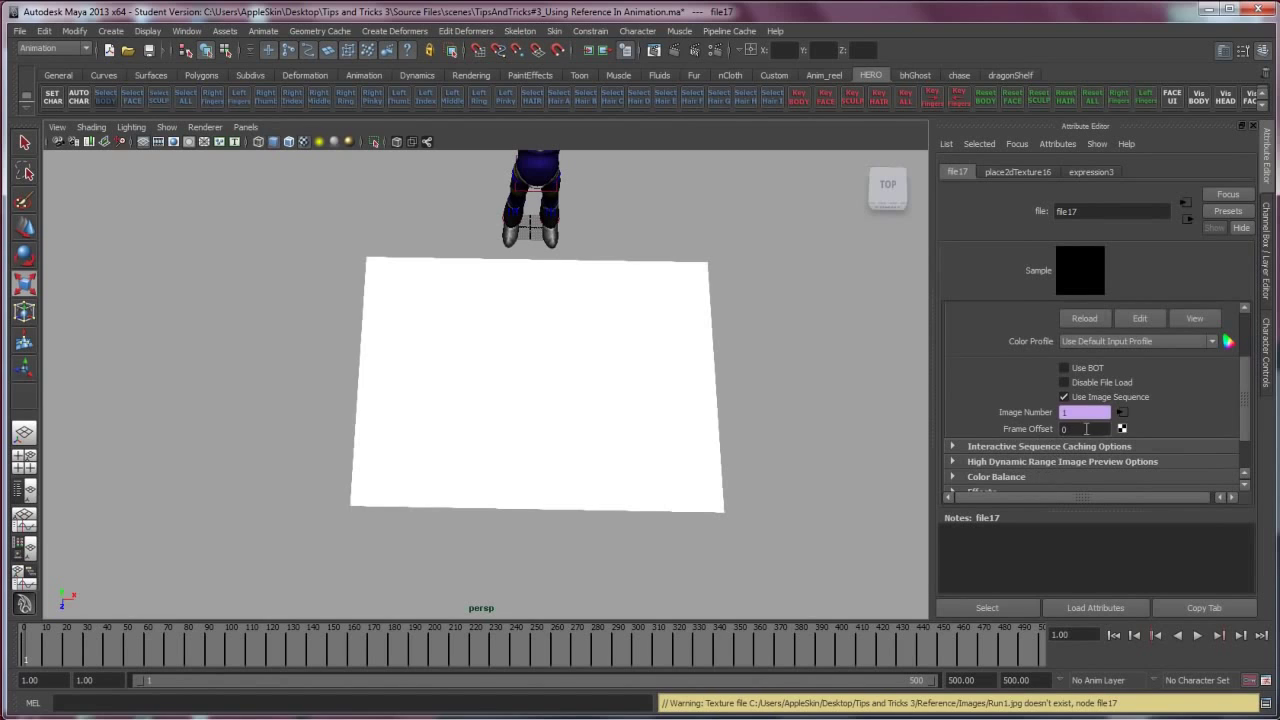
{"action": "double_click", "coordinate": [1086, 428]}
{"action": "type", "text": "33"}
{"action": "key", "text": "Return"}
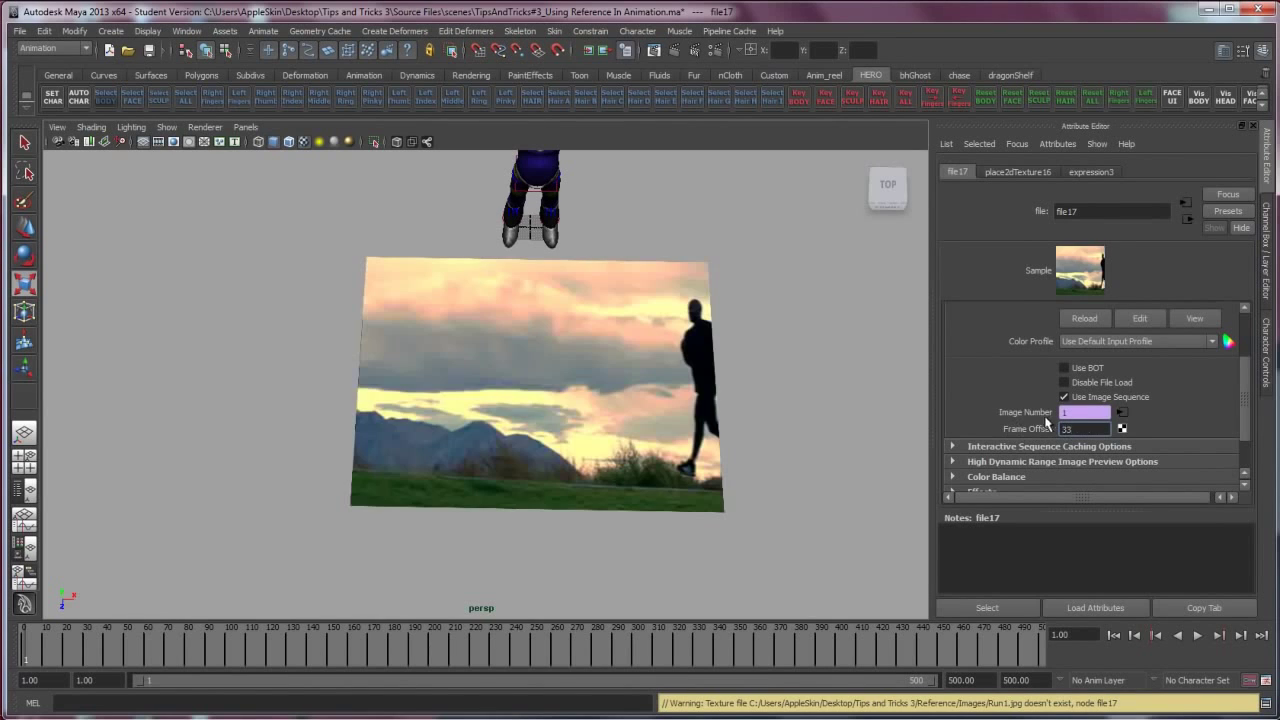
Play the animation from frame 1 to check the offset running reference on the plane
{"action": "key", "text": "alt+v"}
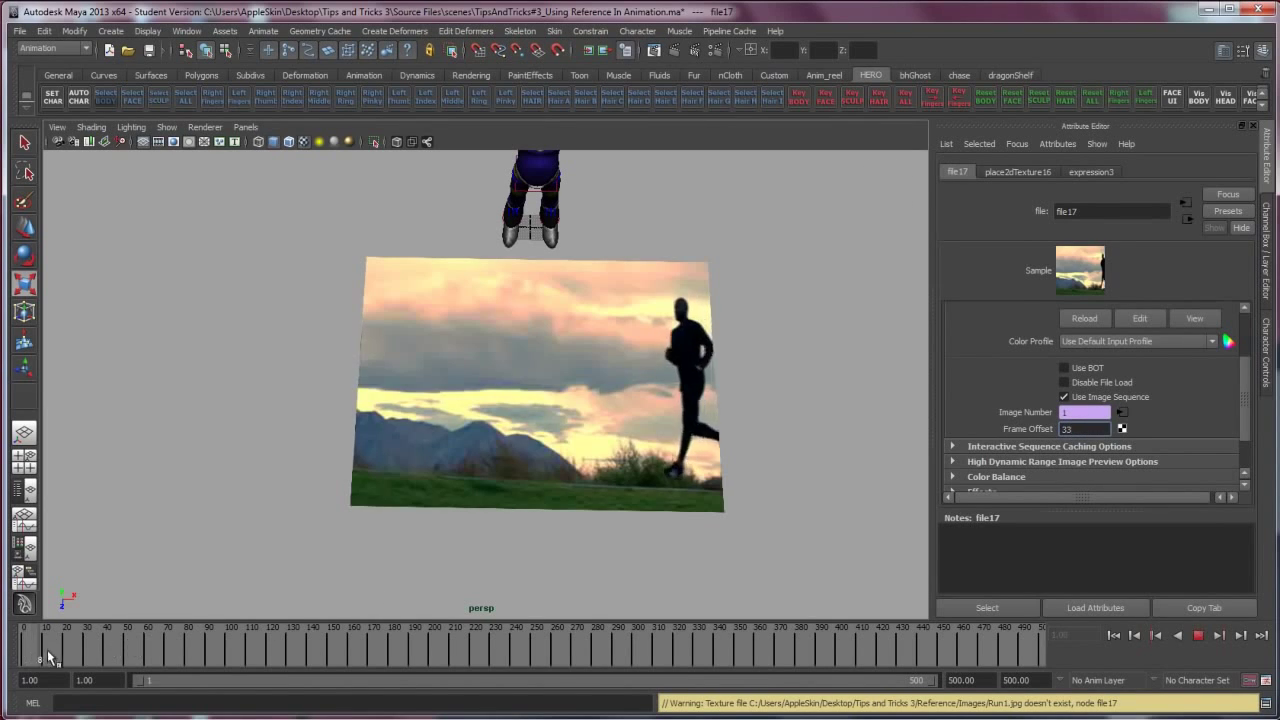
{"action": "key", "text": "Escape"}
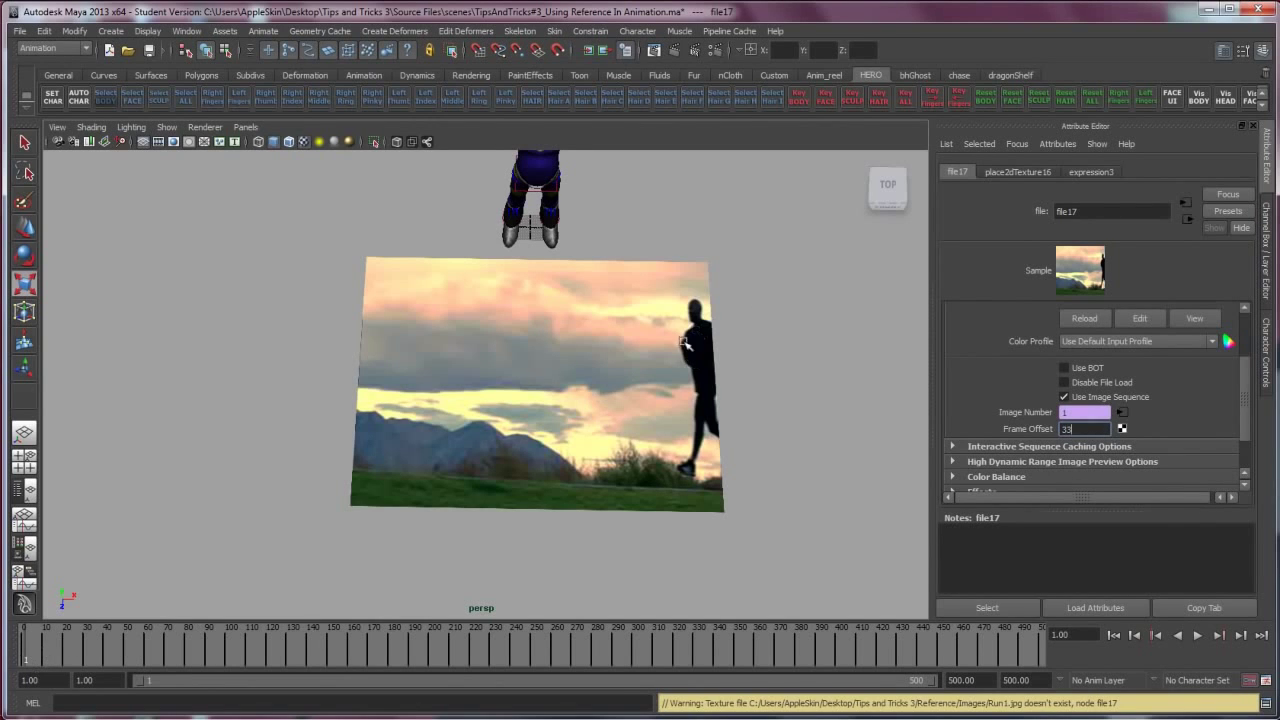
{"action": "key", "text": "alt+v"}
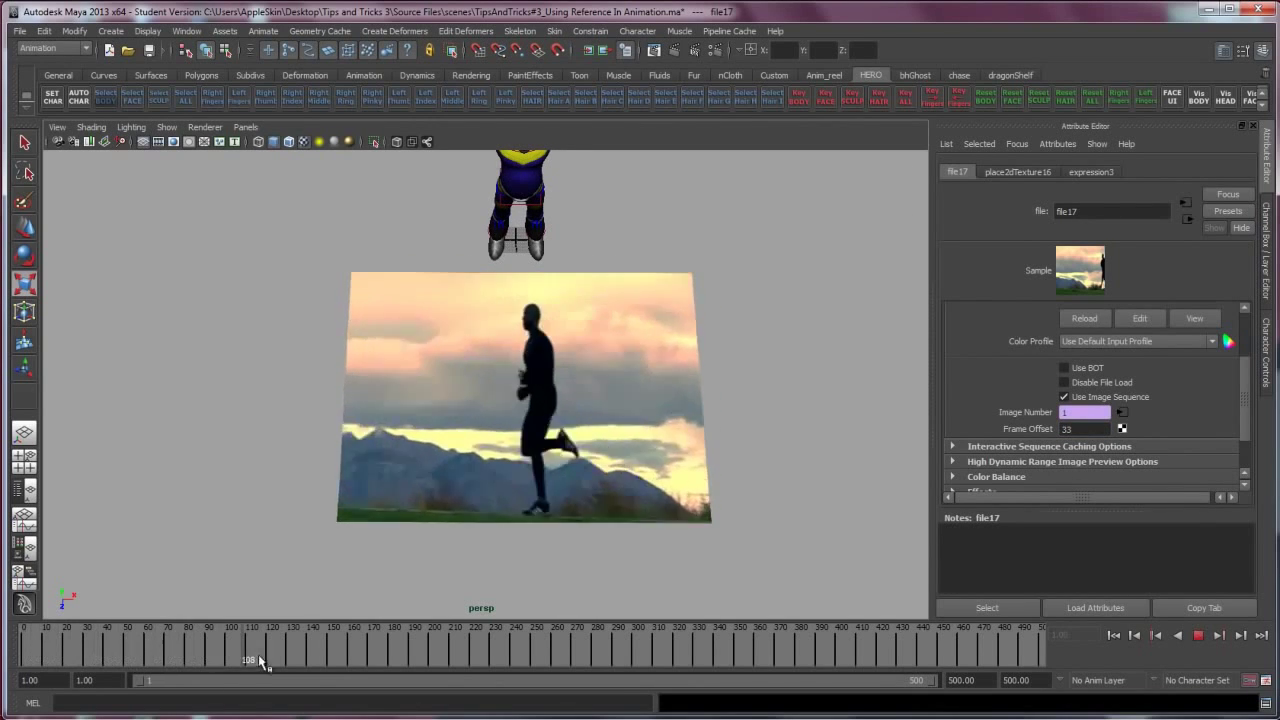
{"action": "key", "text": "Escape"}
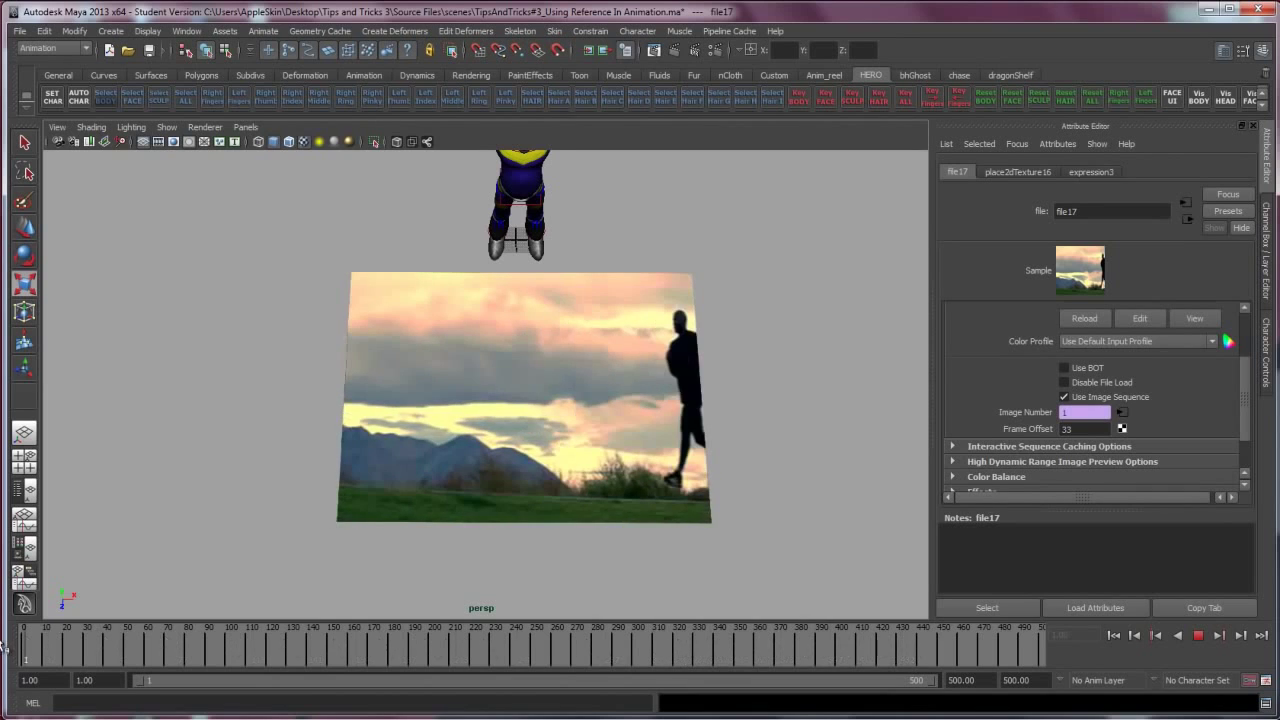
Select the reference plane and rotate it from lying flat to standing upright
{"action": "left_click_drag", "start_coordinate": [603, 374], "coordinate": [589, 369], "text": "alt"}
{"action": "middle_click_drag", "start_coordinate": [589, 369], "coordinate": [603, 443], "text": "alt"}
{"action": "left_click_drag", "start_coordinate": [603, 443], "coordinate": [564, 410], "text": "alt"}
{"action": "left_click", "coordinate": [565, 412]}
{"action": "key", "text": "e"}
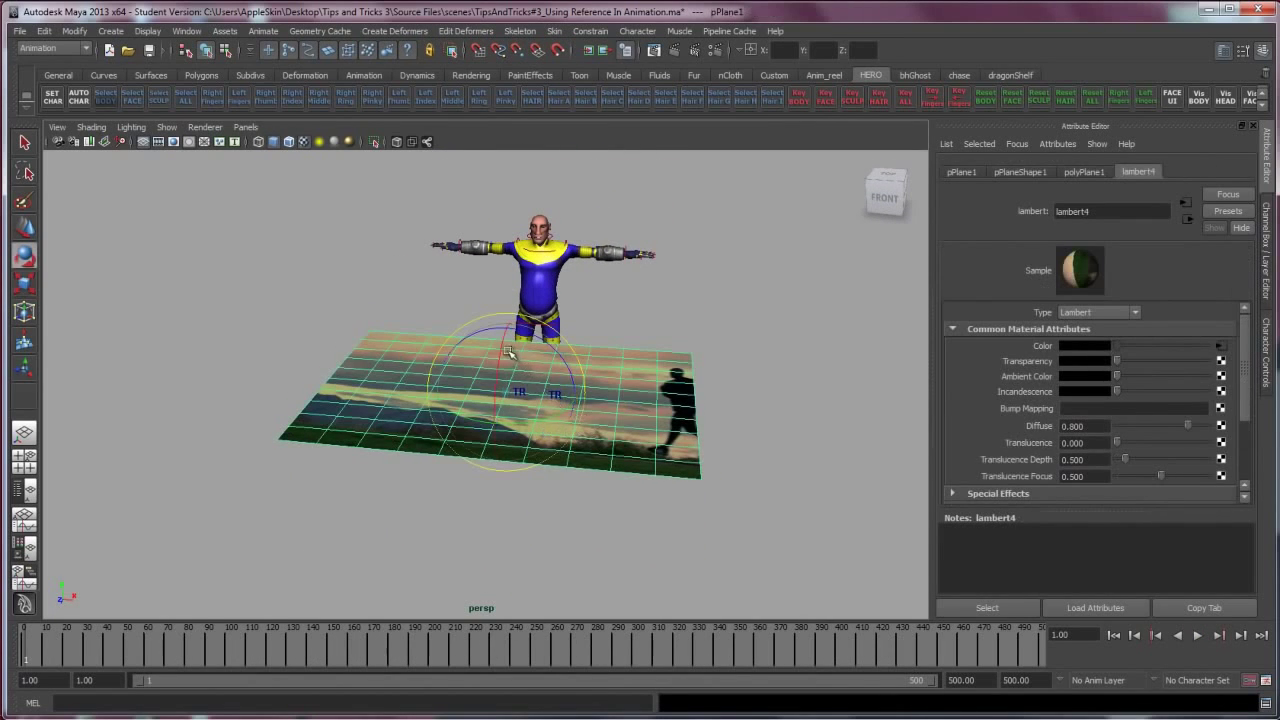
{"action": "left_click_drag", "start_coordinate": [510, 352], "coordinate": [377, 369]}
{"action": "key", "text": "w"}
Turn the upright reference plane about its vertical axis to face the hero's side view
{"action": "left_click_drag", "start_coordinate": [462, 374], "coordinate": [334, 283], "text": "alt"}
{"action": "key", "text": "e"}
{"action": "left_click_drag", "start_coordinate": [422, 296], "coordinate": [449, 354]}
{"action": "left_click", "coordinate": [520, 333]}
{"action": "left_click", "coordinate": [443, 306]}
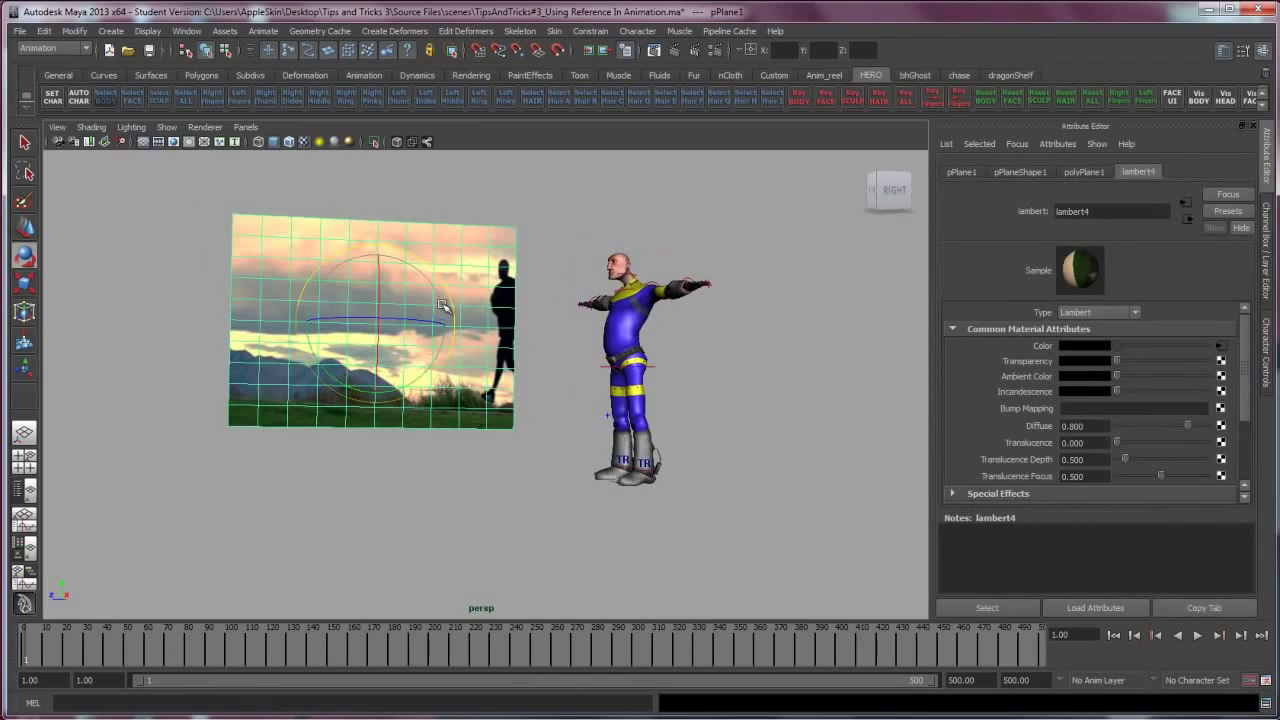
{"action": "left_click_drag", "start_coordinate": [335, 343], "coordinate": [515, 425]}
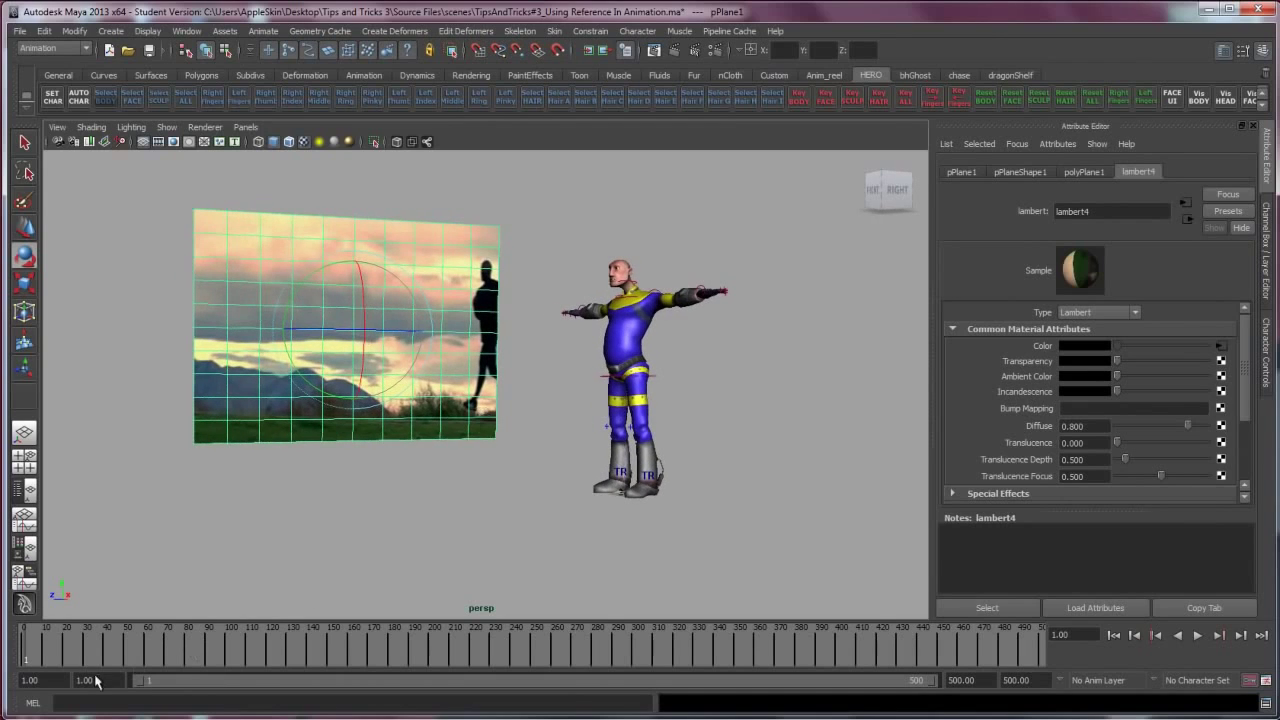
Play and scrub the running reference on the upright plane beside the hero character
{"action": "left_click_drag", "start_coordinate": [423, 383], "coordinate": [487, 288], "text": "alt"}
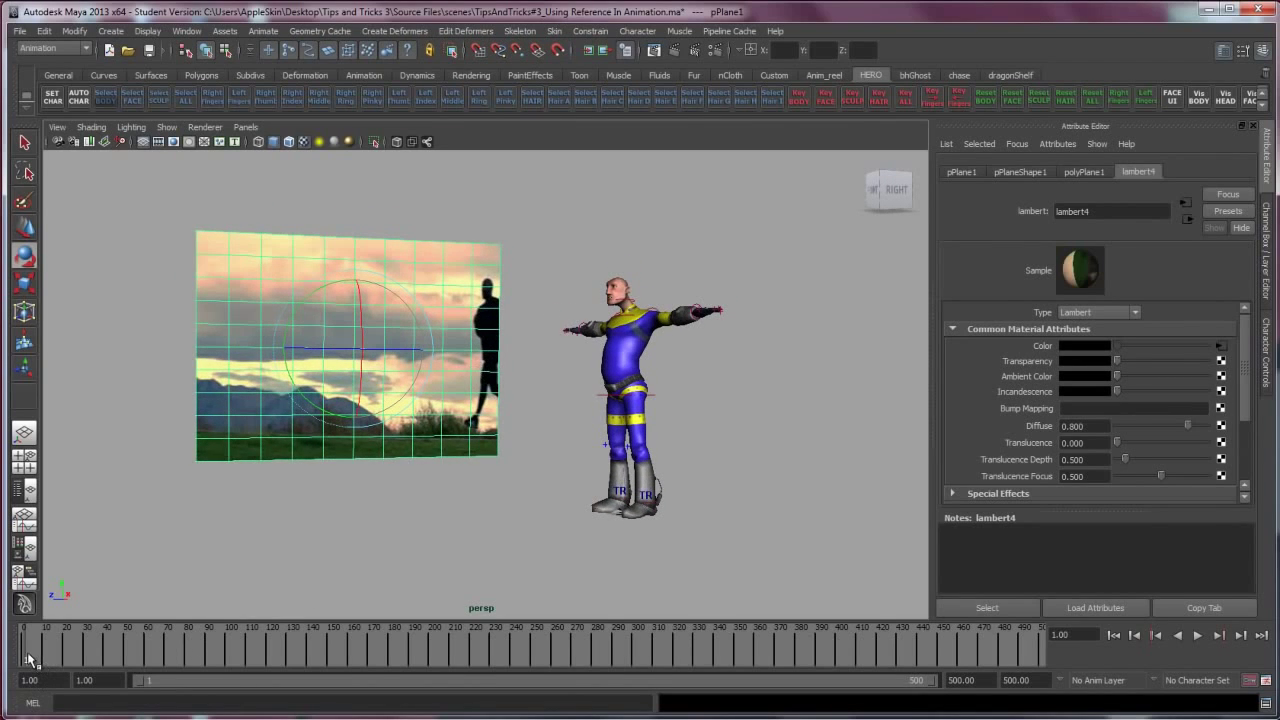
{"action": "key", "text": "alt+v"}
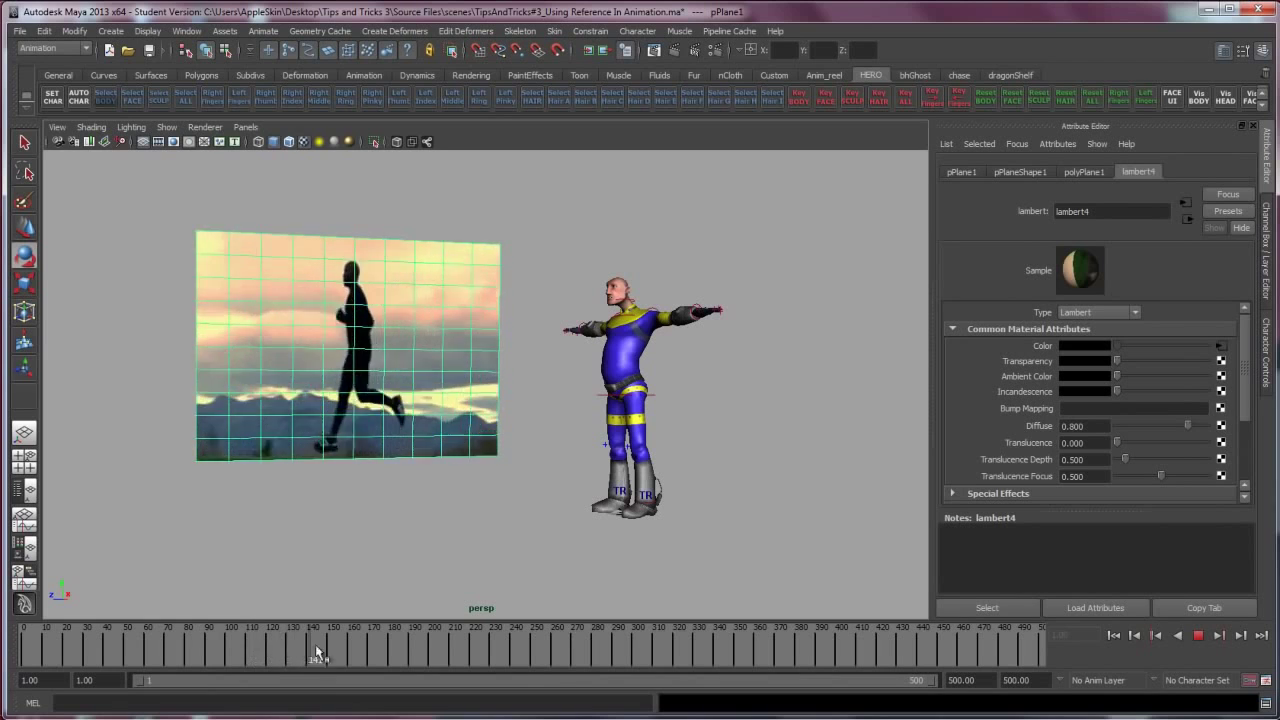
{"action": "left_click_drag", "start_coordinate": [4, 657], "coordinate": [62, 657]}
{"action": "middle_click_drag", "start_coordinate": [485, 494], "coordinate": [474, 494], "text": "alt"}
{"action": "right_click_drag", "start_coordinate": [474, 494], "coordinate": [502, 501], "text": "alt"}
{"action": "middle_click_drag", "start_coordinate": [502, 501], "coordinate": [506, 509], "text": "alt"}
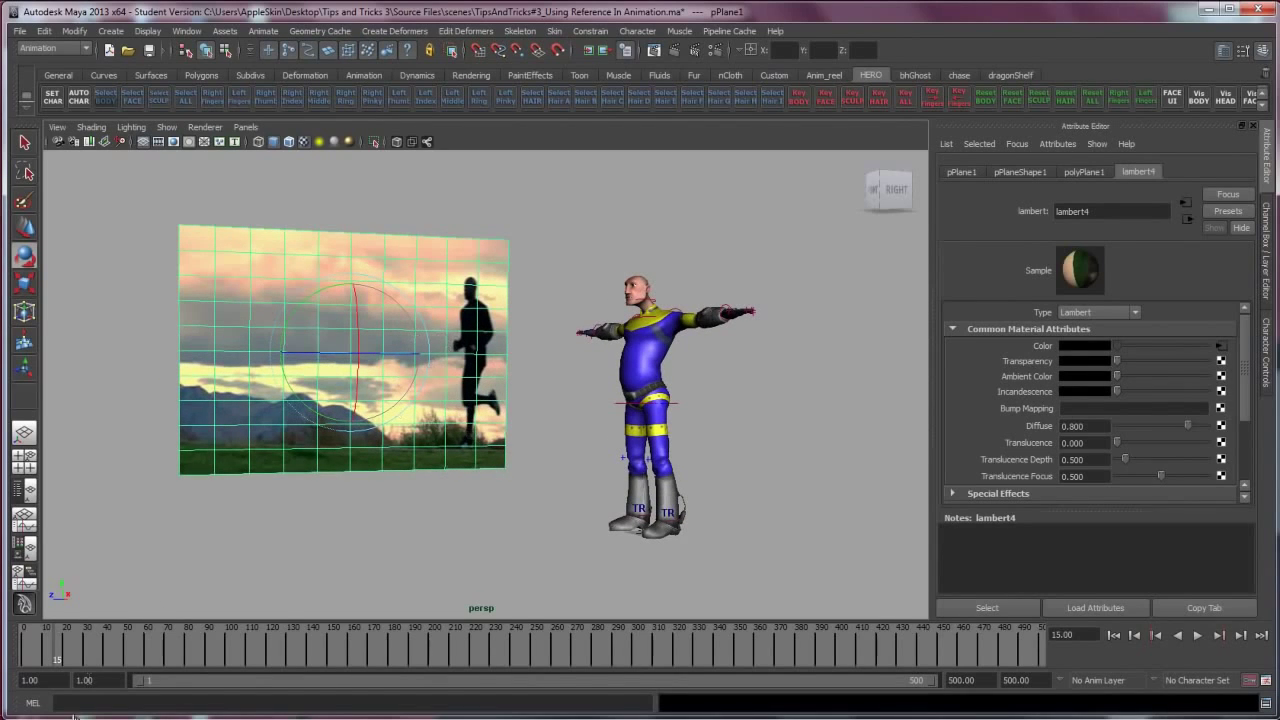
Switch to Windows Explorer and review the numbered Run image files in the Reference/Images folder, starting at Run33.jpg
{"action": "left_click", "coordinate": [73, 716]}
{"action": "double_click", "coordinate": [163, 150]}
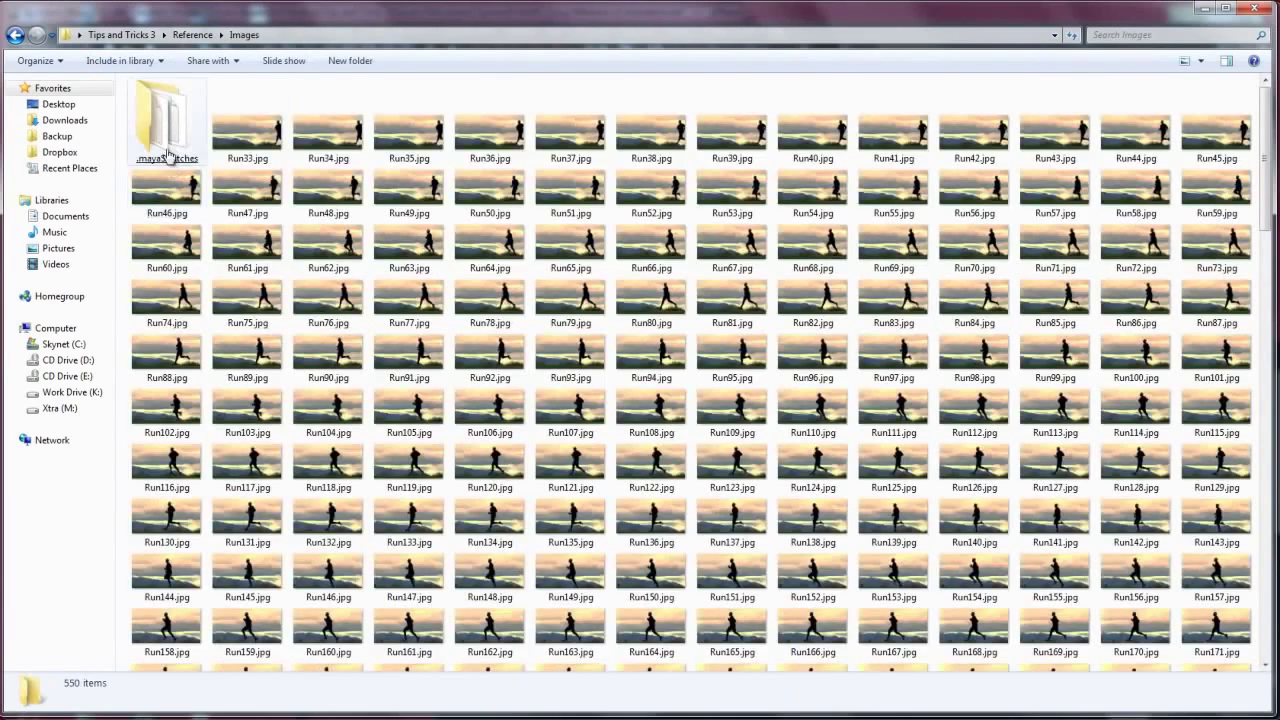
{"action": "left_click", "coordinate": [241, 160]}
{"action": "scroll", "coordinate": [730, 333], "scroll_direction": "down", "scroll_amount": 3}
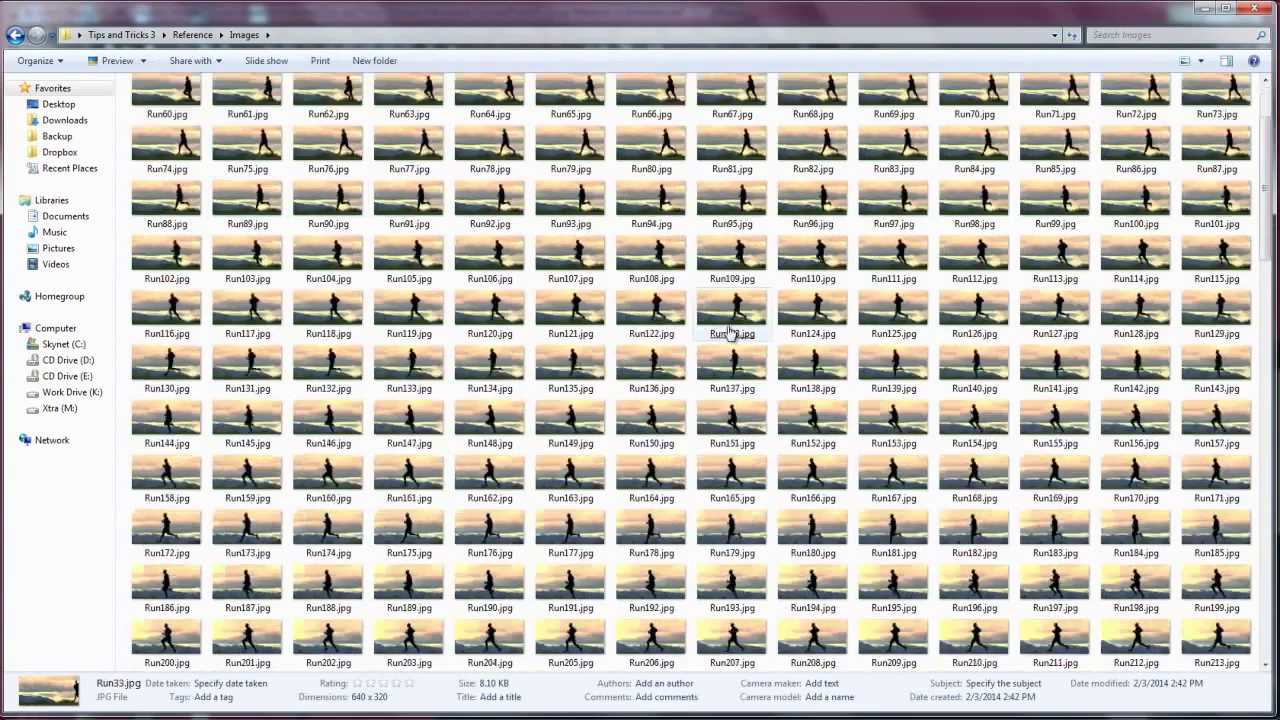
{"action": "scroll", "coordinate": [745, 340], "scroll_direction": "down", "scroll_amount": 15}
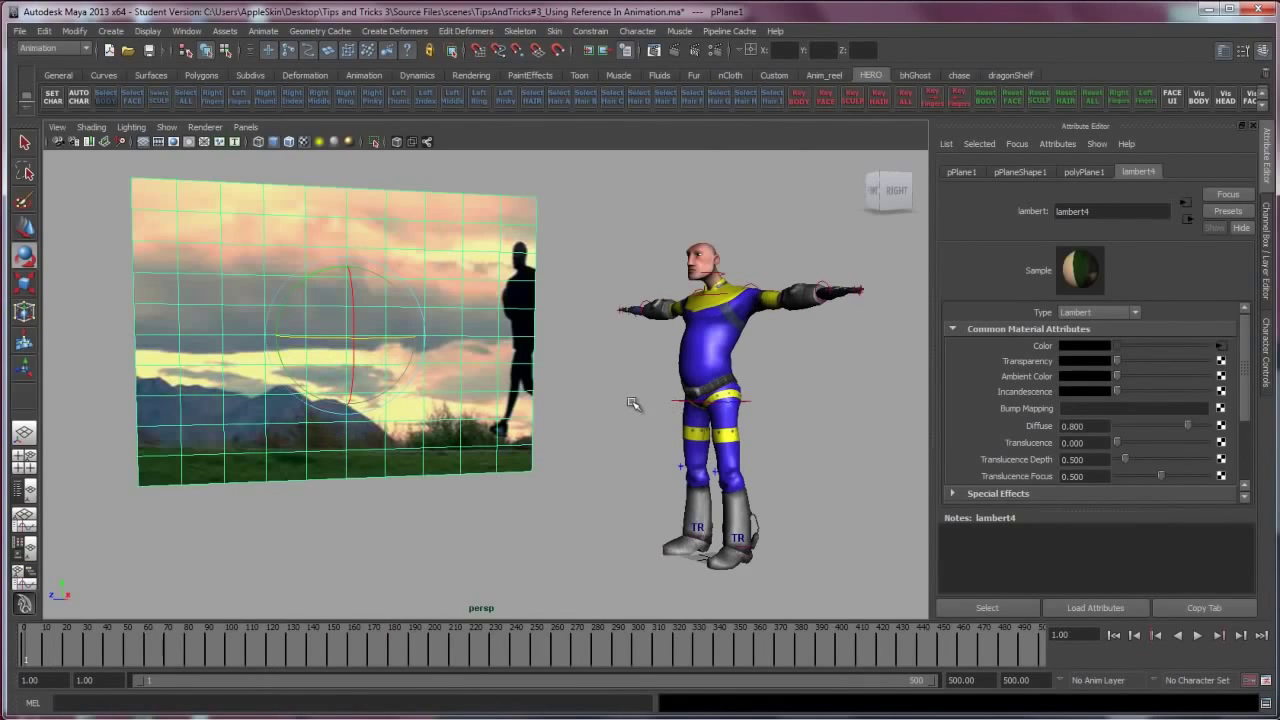
Open the plane's color file texture and play the timeline to compare its Image Number with the current frame, returning to frame 1
{"action": "left_click", "coordinate": [1220, 347]}
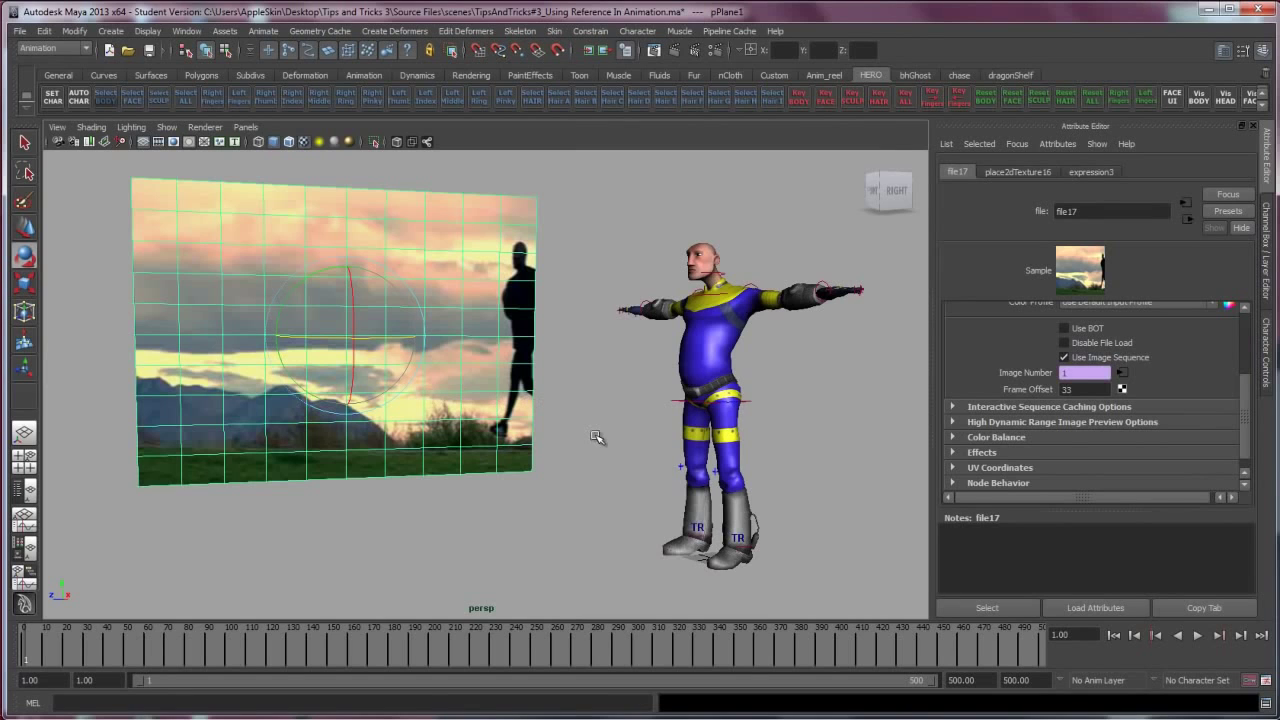
{"action": "middle_click_drag", "start_coordinate": [597, 439], "coordinate": [590, 436], "text": "alt"}
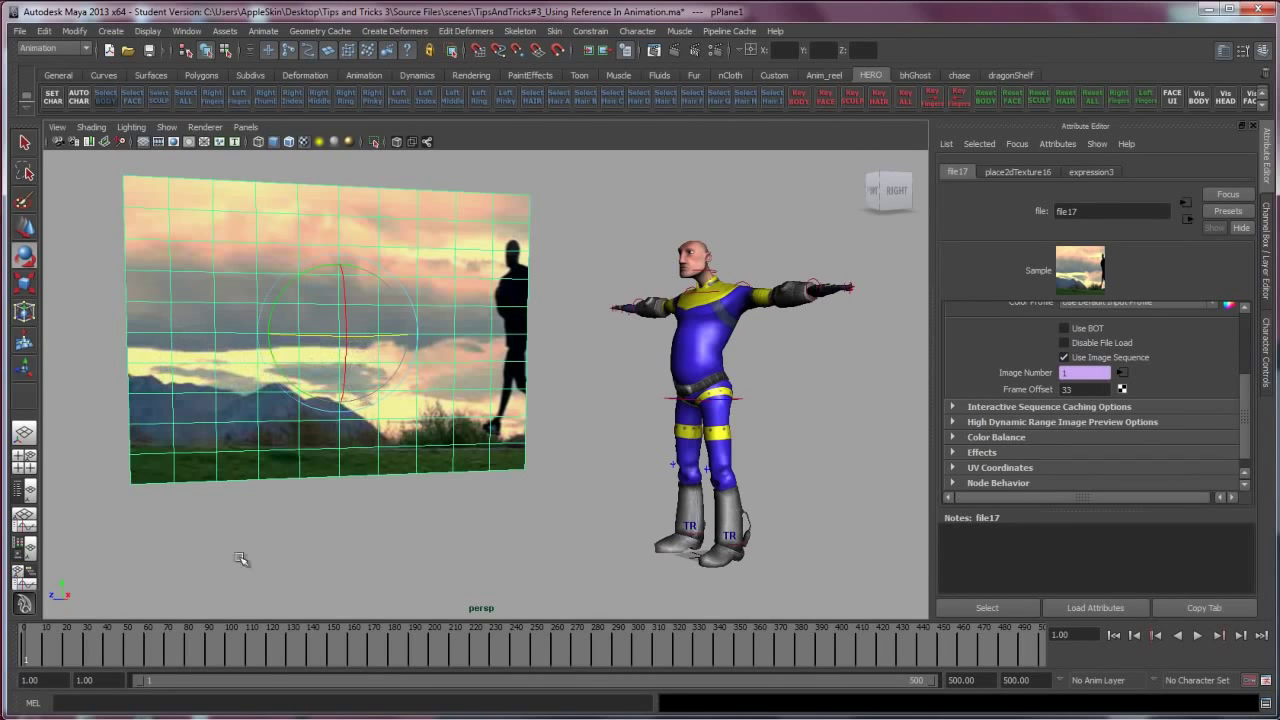
{"action": "key", "text": "alt+v"}
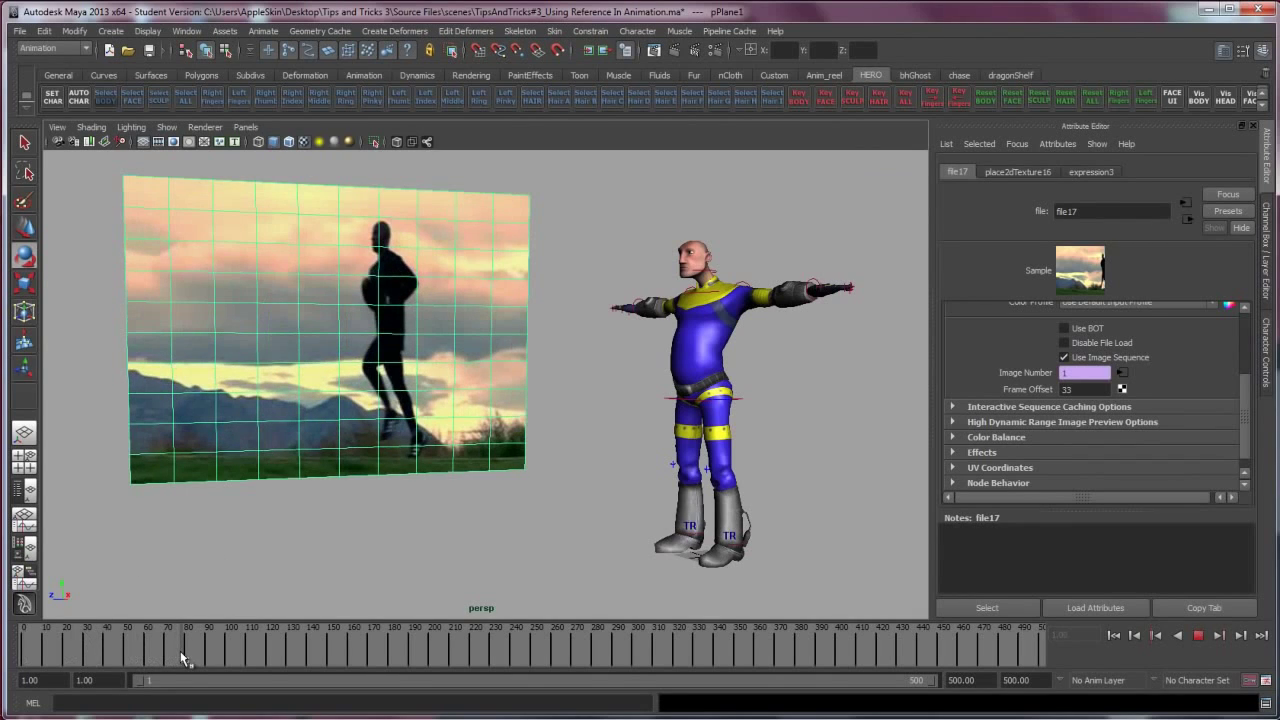
{"action": "left_click", "coordinate": [180, 651]}
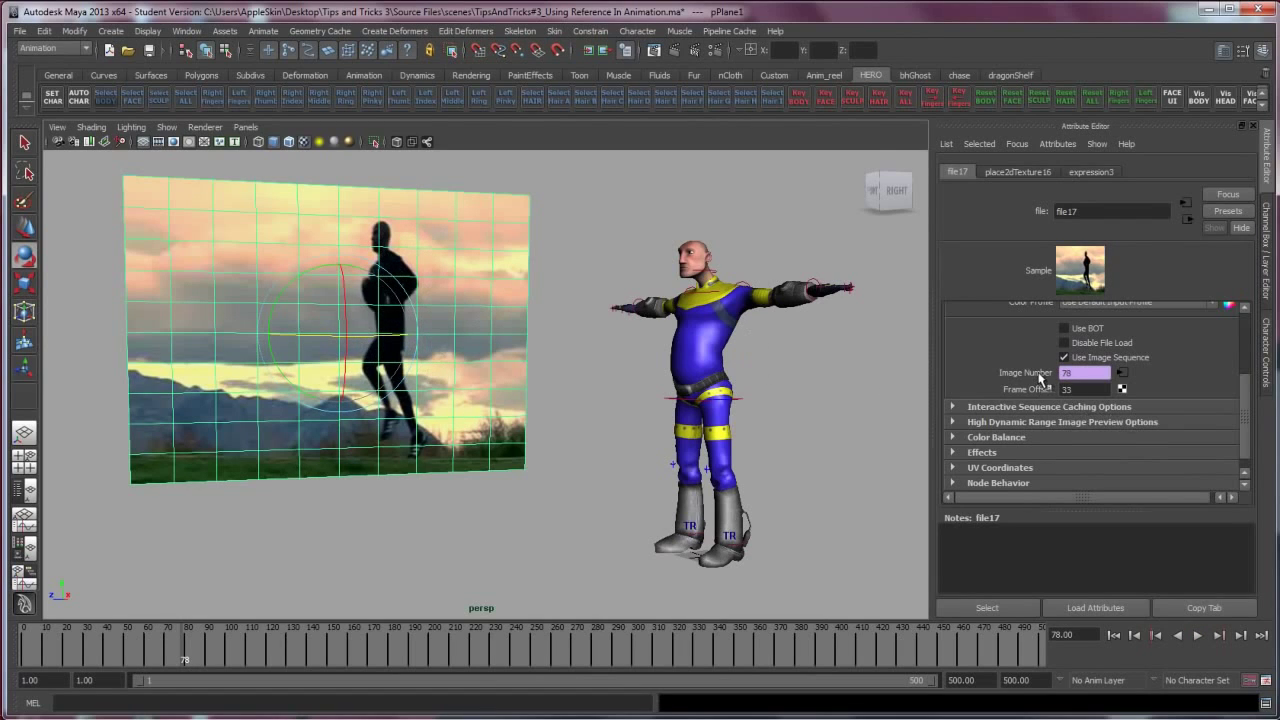
{"action": "left_click", "coordinate": [1115, 634]}
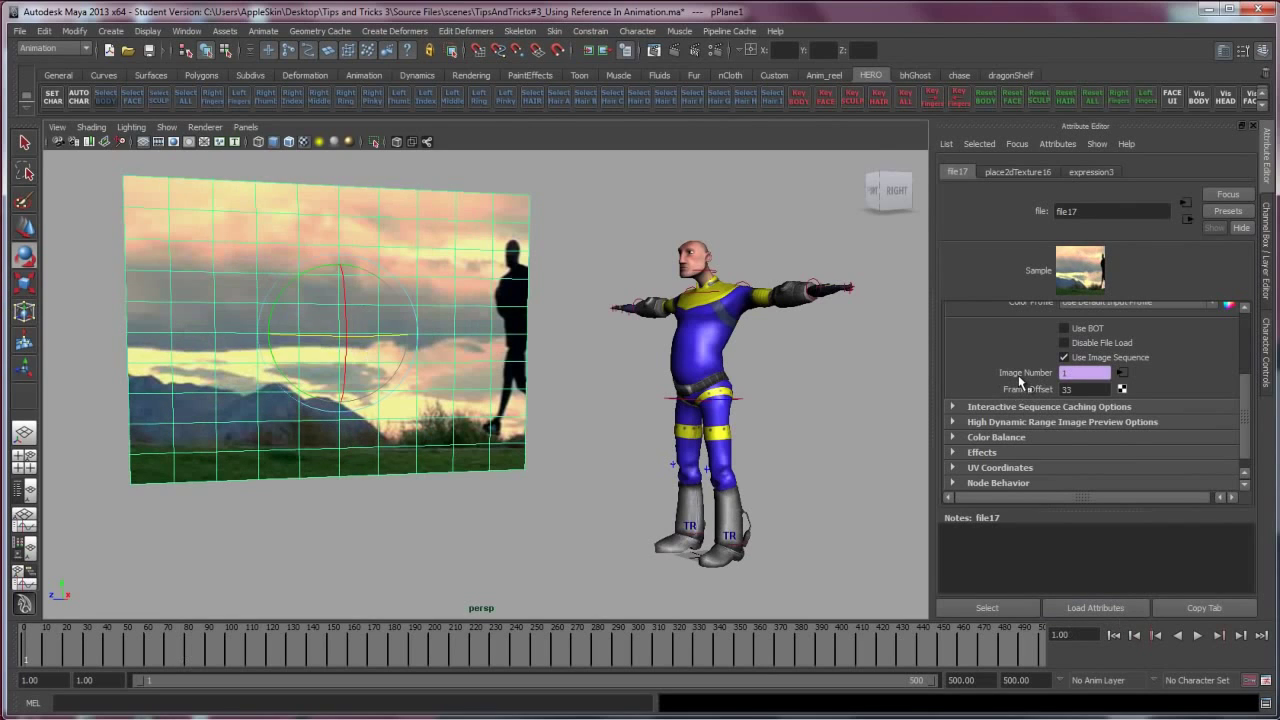
Delete the expression on the file texture's Image Number and play the timeline to check the image sequence
{"action": "right_click", "coordinate": [1045, 376]}
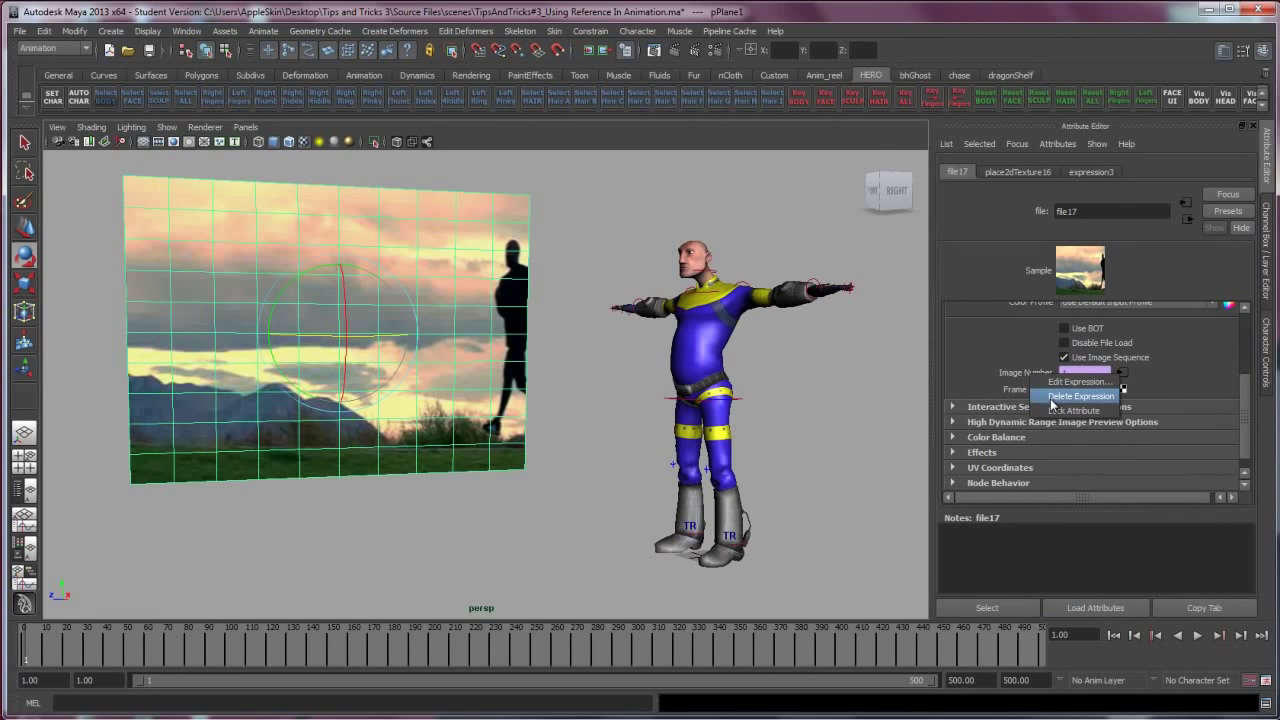
{"action": "left_click", "coordinate": [1080, 396]}
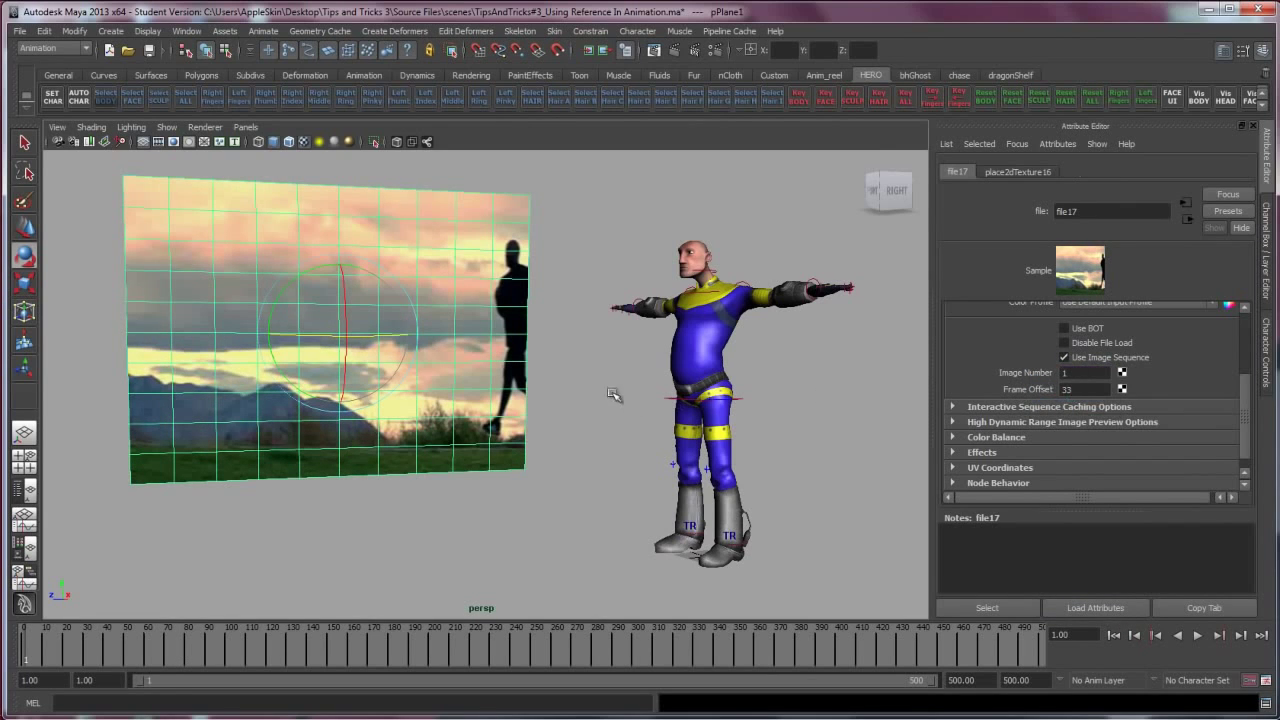
{"action": "key", "text": "alt+v"}
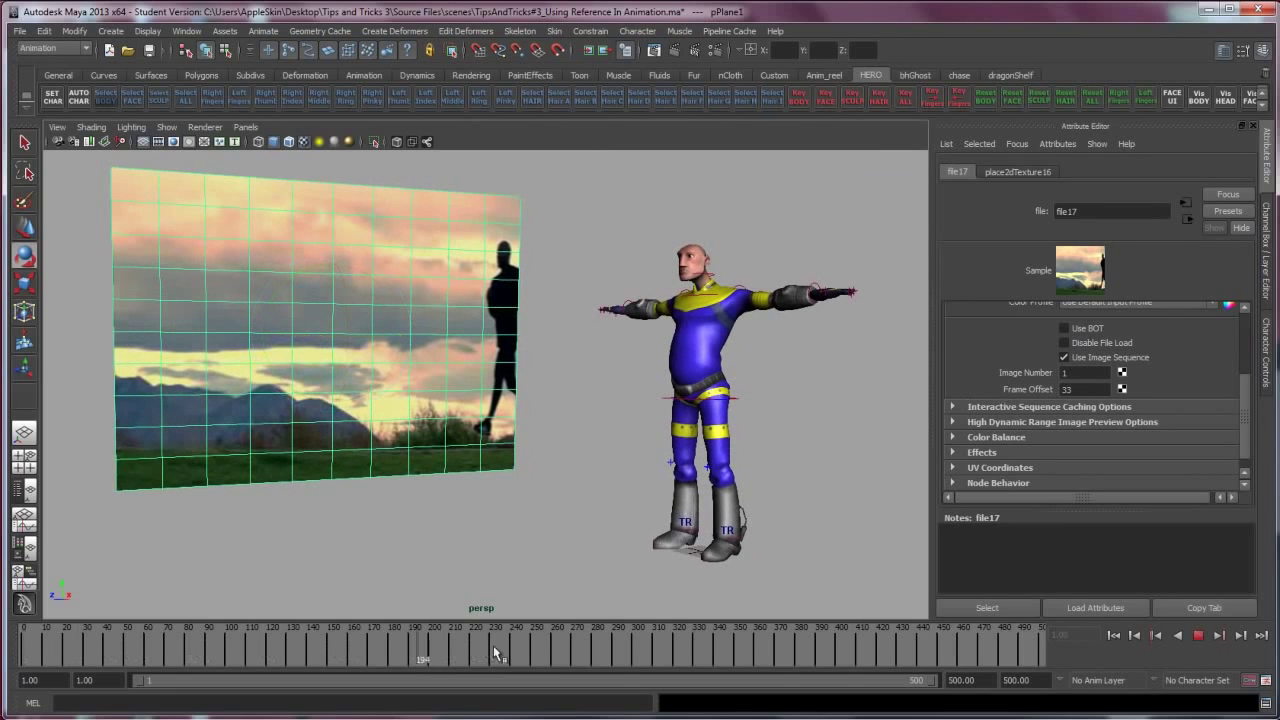
{"action": "left_click_drag", "start_coordinate": [493, 647], "coordinate": [57, 651]}
{"action": "left_click_drag", "start_coordinate": [299, 528], "coordinate": [428, 502], "text": "alt"}
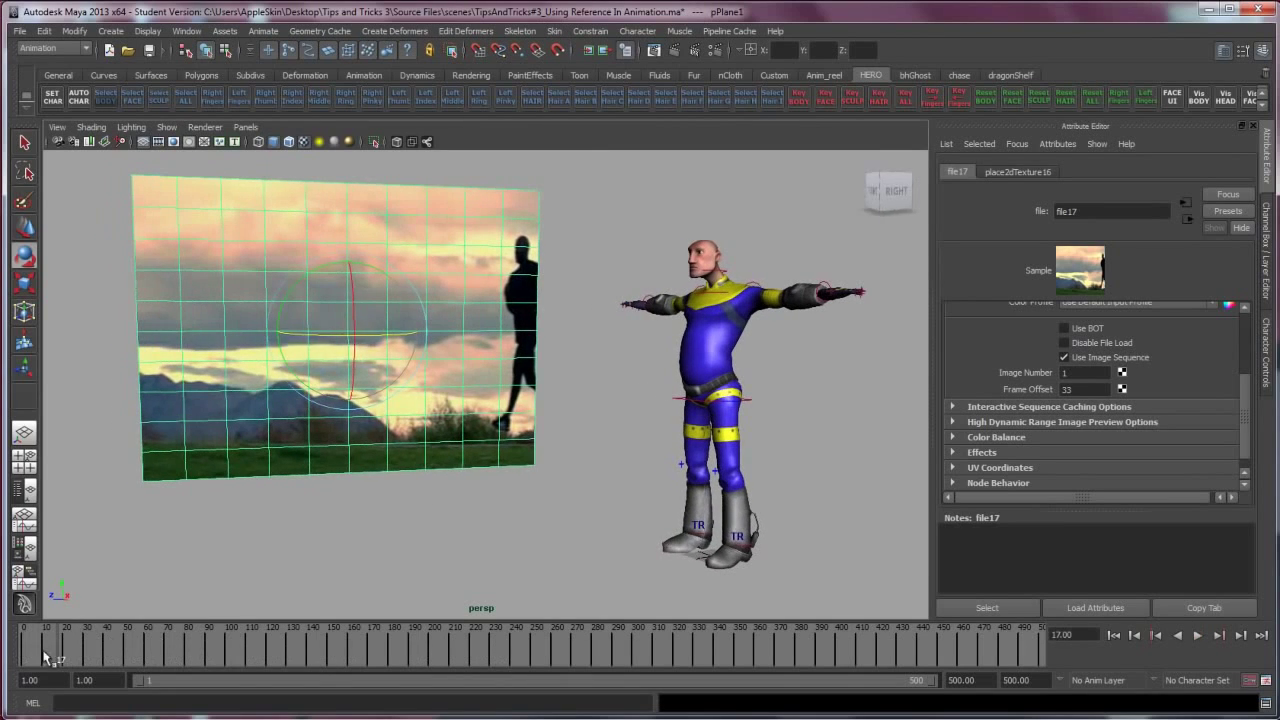
Set a key on the file texture's Image Number with value 1 at frame 1
{"action": "left_click_drag", "start_coordinate": [43, 657], "coordinate": [24, 656]}
{"action": "double_click", "coordinate": [1076, 372]}
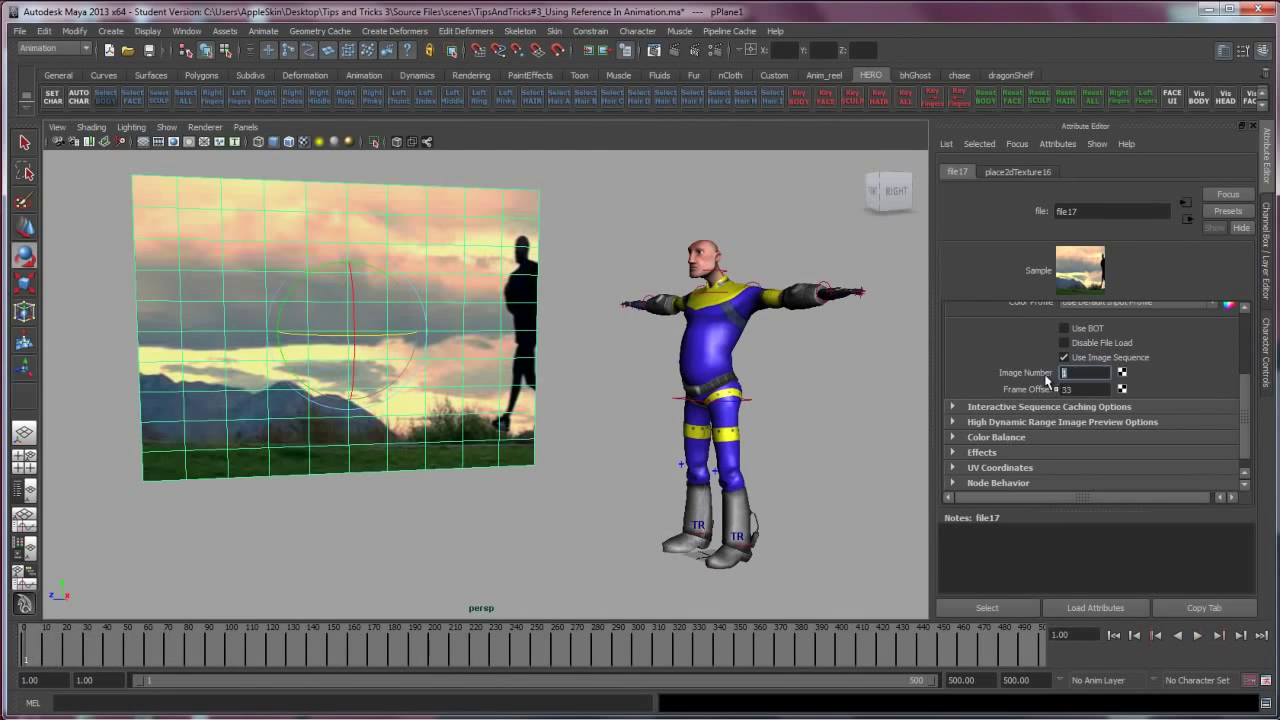
{"action": "right_click", "coordinate": [1038, 376]}
{"action": "left_click", "coordinate": [1057, 399]}
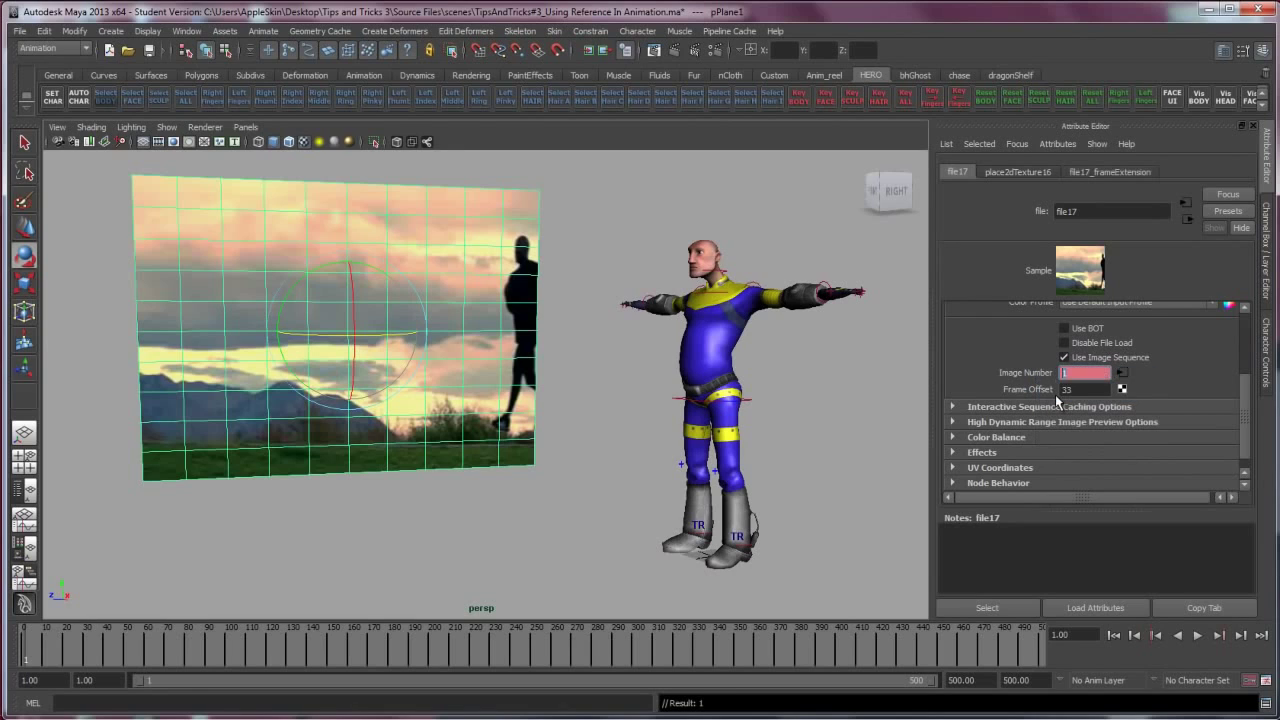
{"action": "double_click", "coordinate": [1072, 390]}
{"action": "double_click", "coordinate": [1083, 389]}
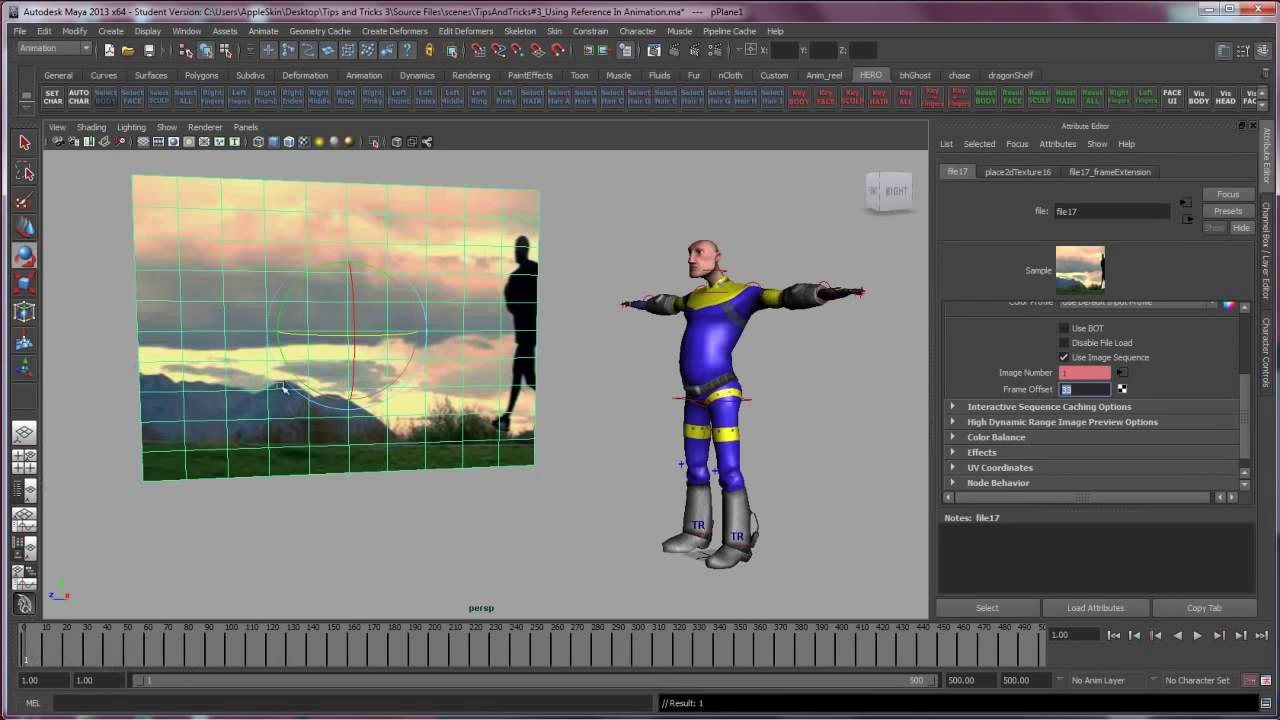
Set the file texture's Image Number to 533 at frame 500 and key it
{"action": "middle_click_drag", "start_coordinate": [581, 326], "coordinate": [586, 357], "text": "alt"}
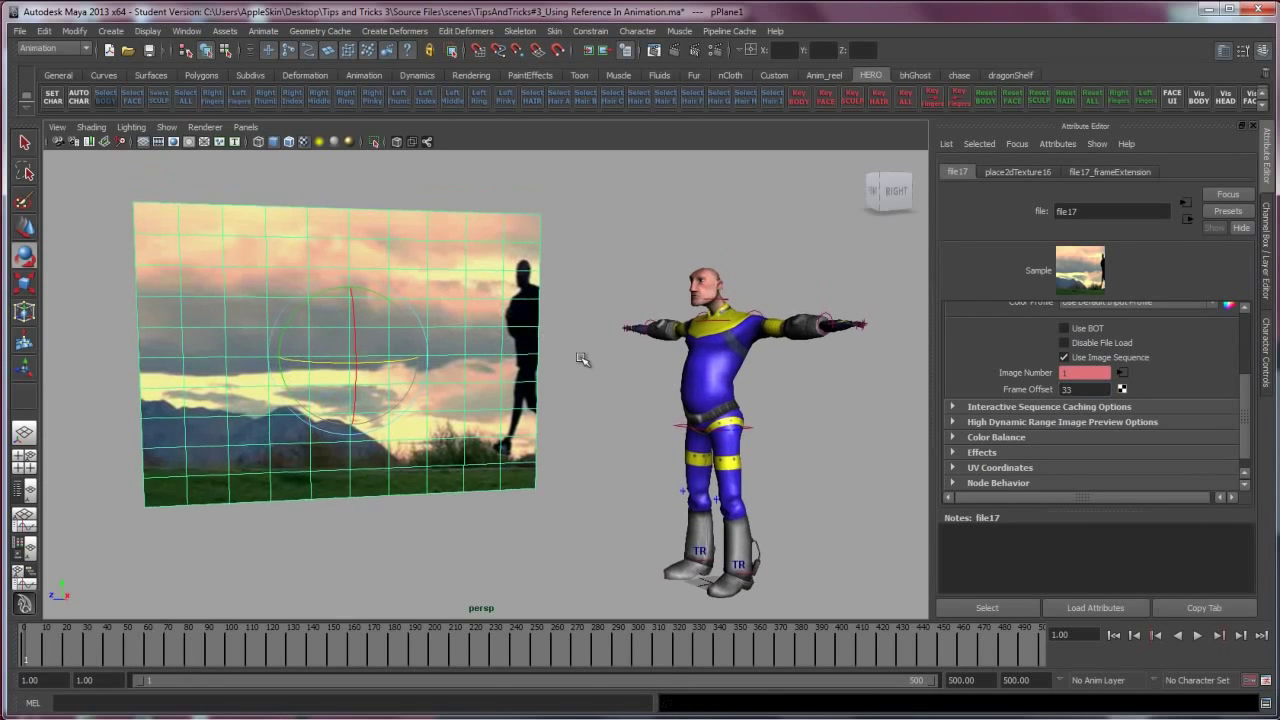
{"action": "left_click_drag", "start_coordinate": [276, 650], "coordinate": [973, 679]}
{"action": "middle_click_drag", "start_coordinate": [759, 523], "coordinate": [760, 517], "text": "alt"}
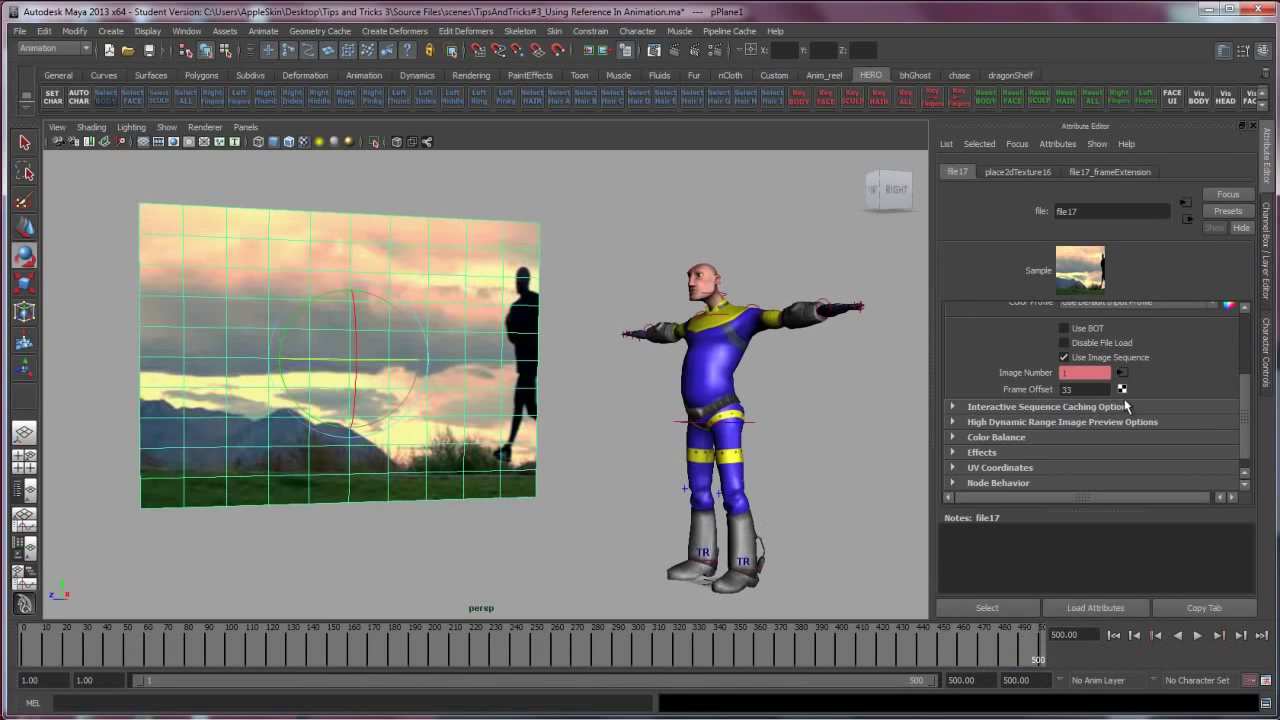
{"action": "left_click_drag", "start_coordinate": [1088, 374], "coordinate": [990, 379]}
{"action": "right_click", "coordinate": [1013, 372]}
{"action": "left_click", "coordinate": [1035, 391]}
{"action": "middle_click_drag", "start_coordinate": [610, 450], "coordinate": [620, 446], "text": "alt"}
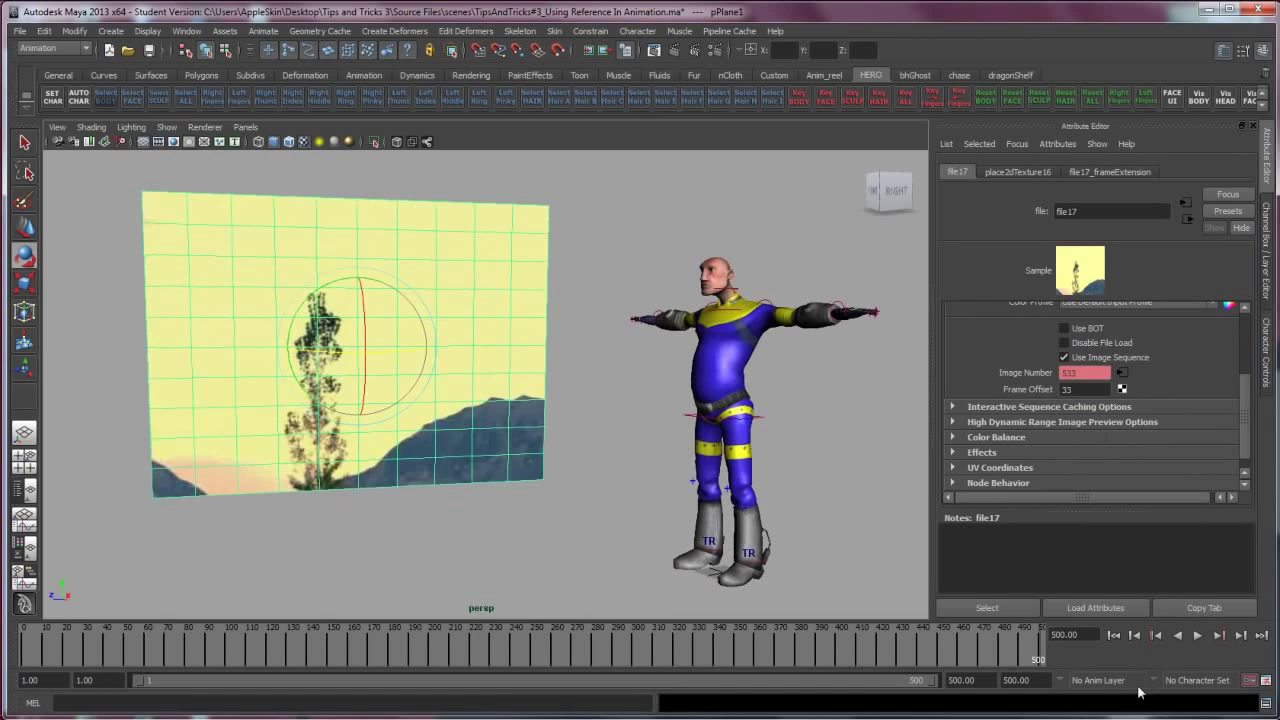
Return to frame 1 and play the timeline to check the keyed image sequence
{"action": "left_click", "coordinate": [1114, 635]}
{"action": "left_click_drag", "start_coordinate": [75, 657], "coordinate": [25, 655]}
{"action": "middle_click_drag", "start_coordinate": [454, 456], "coordinate": [466, 484], "text": "alt"}
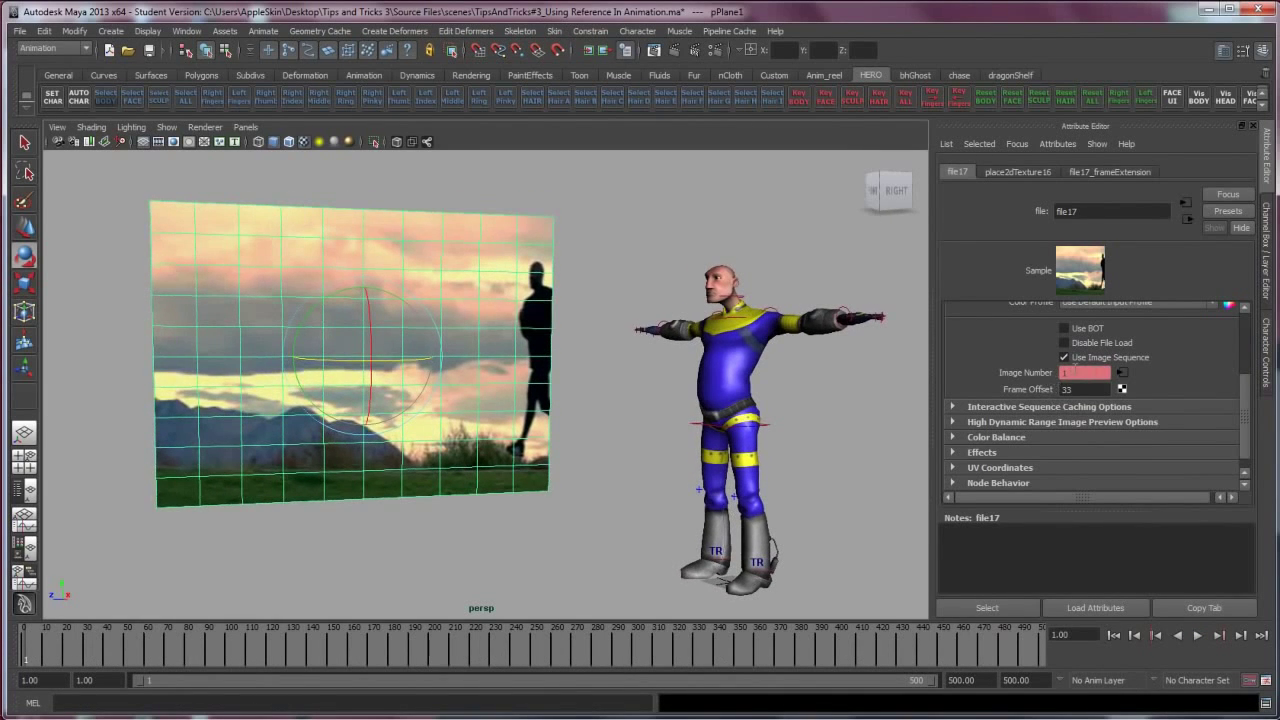
{"action": "key", "text": "alt+v"}
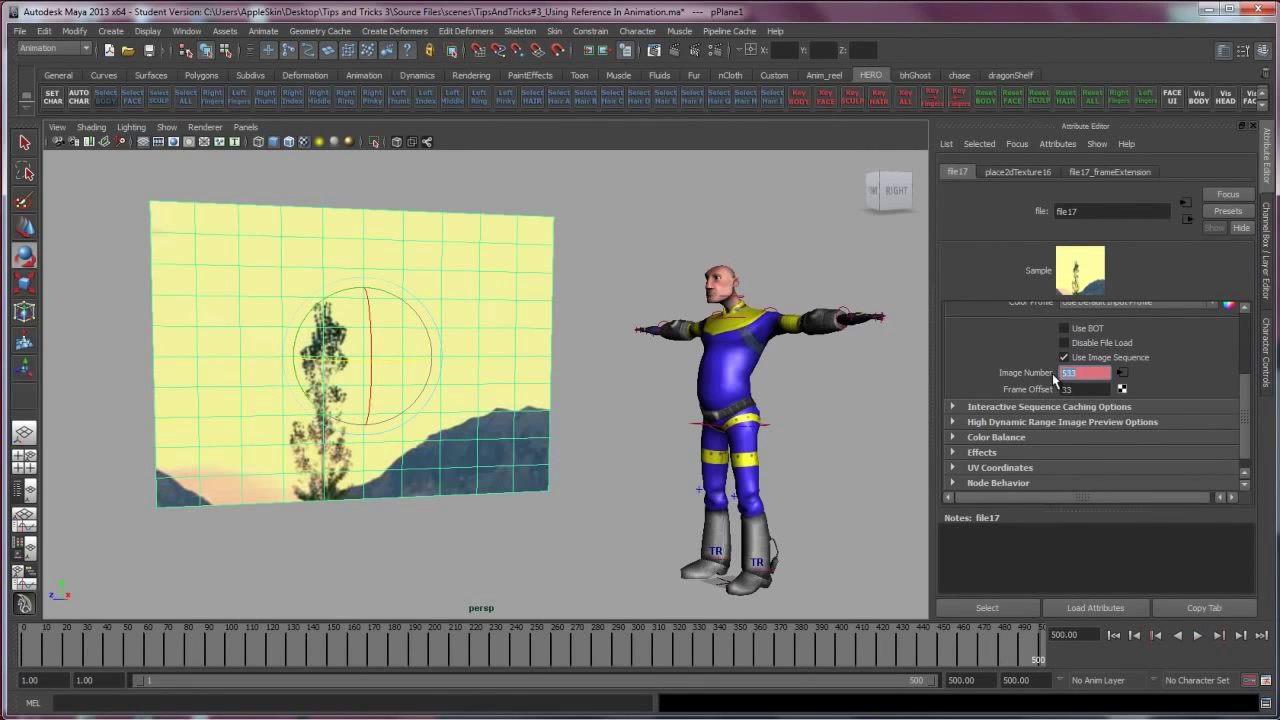
{"action": "middle_click_drag", "start_coordinate": [500, 442], "coordinate": [531, 457], "text": "alt"}
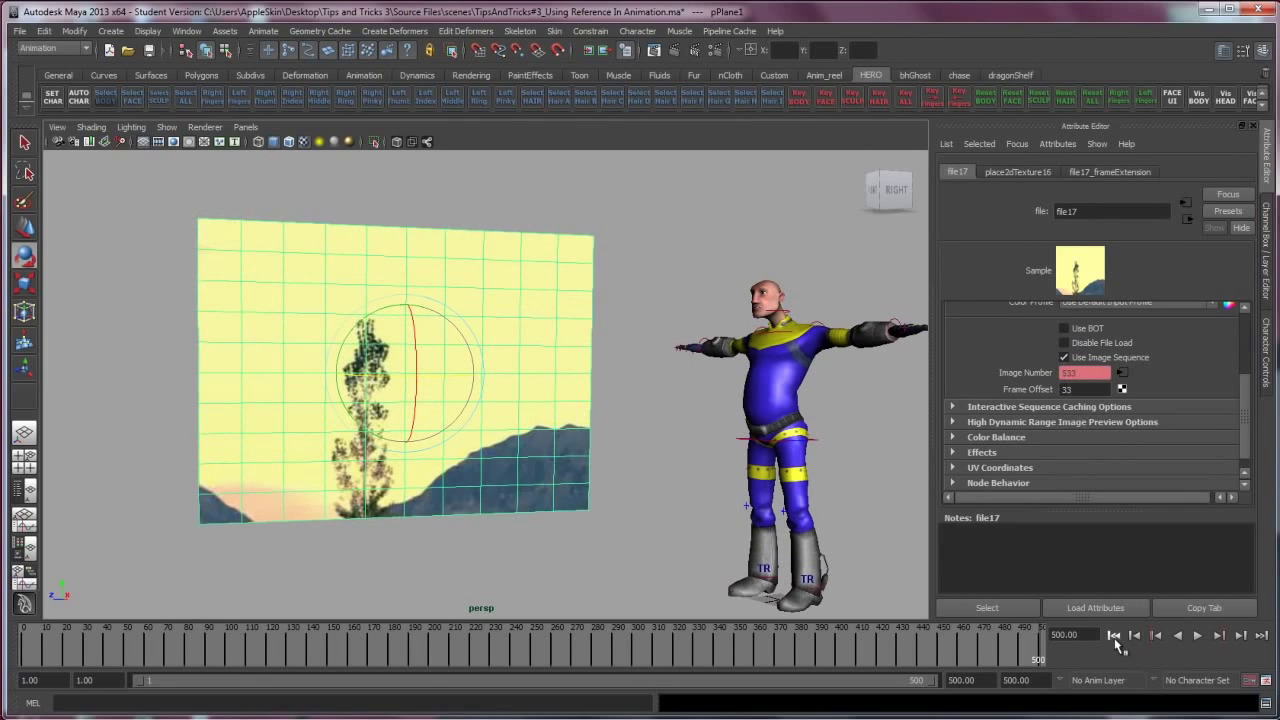
Return to frame 1, graph pPlane1's input and output connections in the Hypergraph, and select its lambert4SG shading group
{"action": "left_click", "coordinate": [1114, 635]}
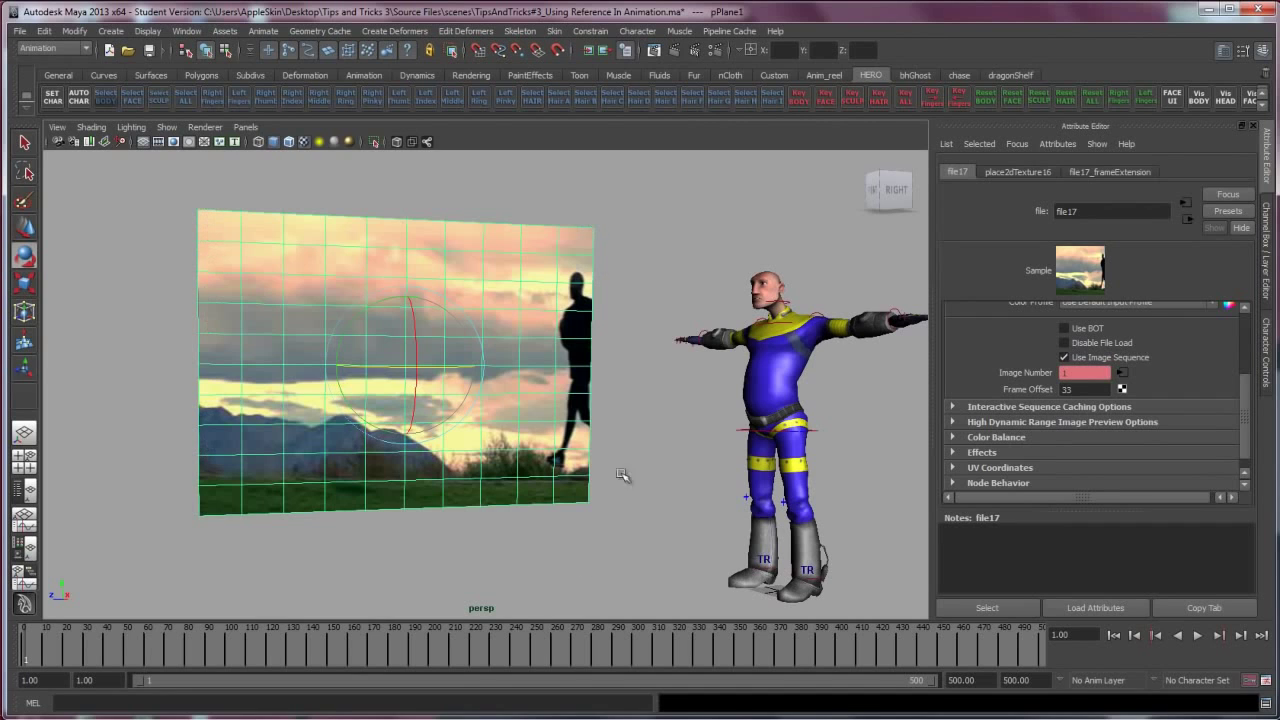
{"action": "middle_click_drag", "start_coordinate": [624, 371], "coordinate": [573, 358], "text": "alt"}
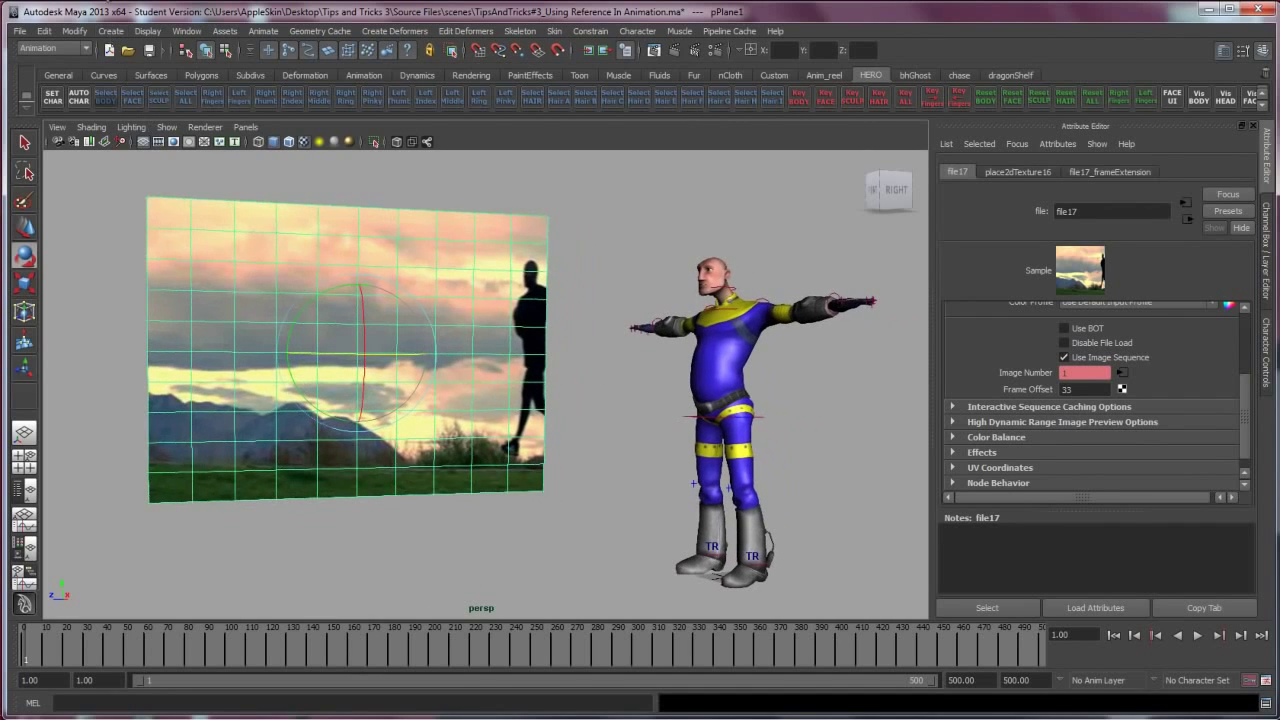
{"action": "left_click", "coordinate": [186, 36]}
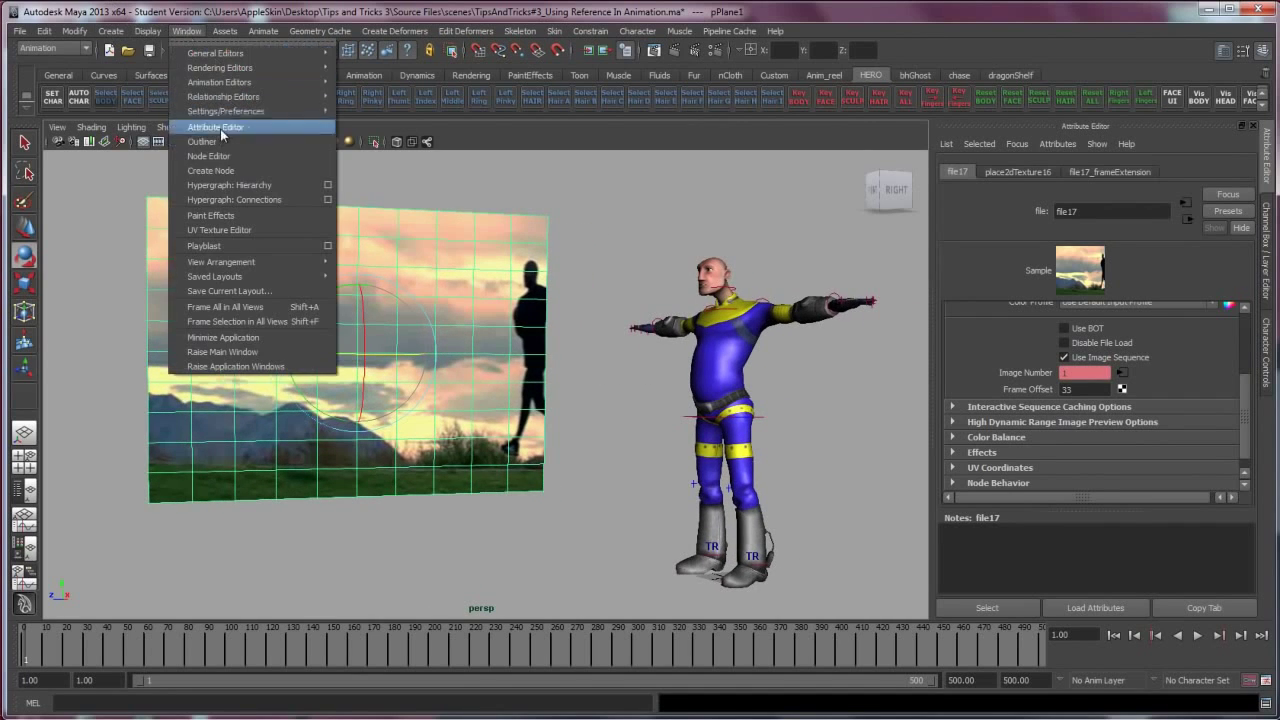
{"action": "left_click", "coordinate": [225, 188]}
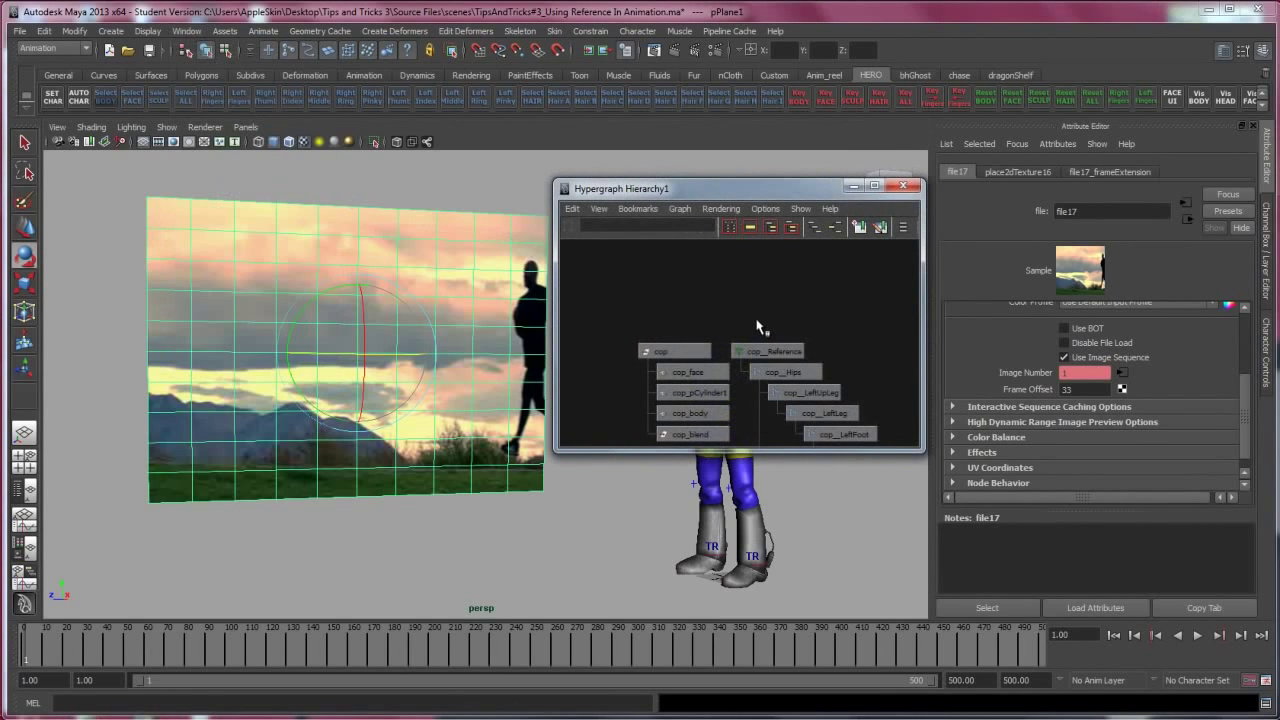
{"action": "key", "text": "f"}
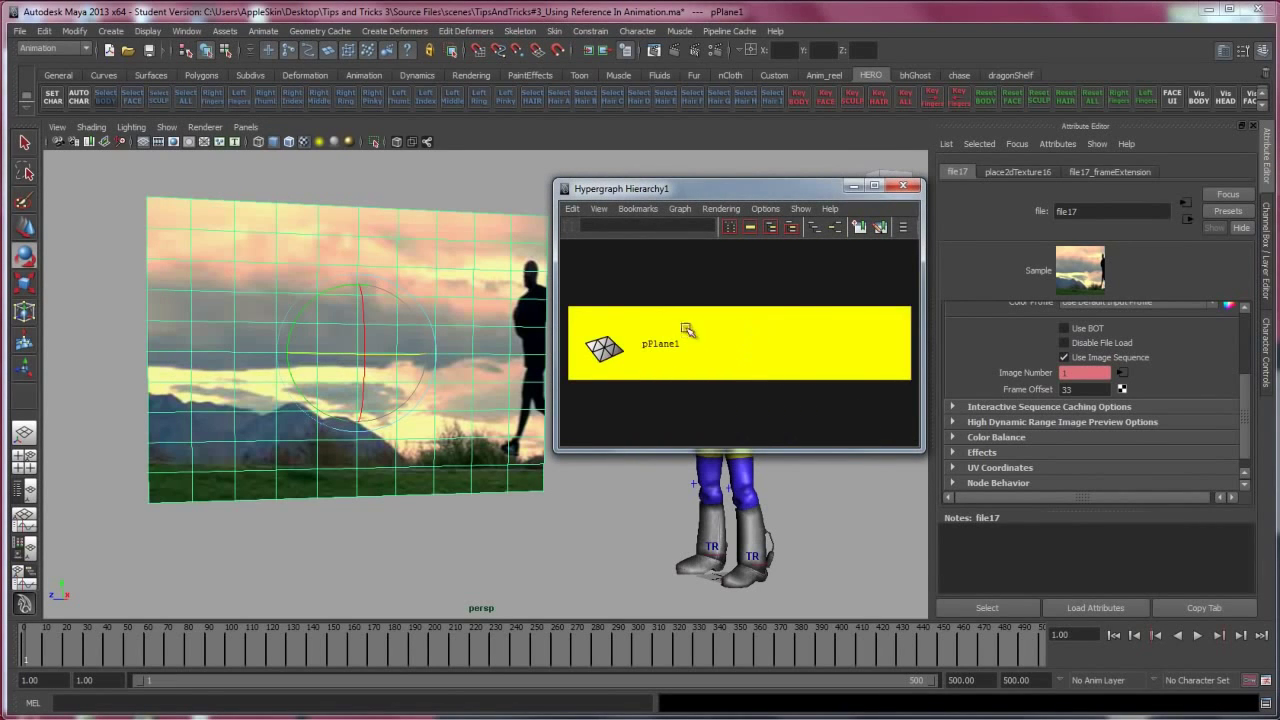
{"action": "left_click", "coordinate": [725, 350]}
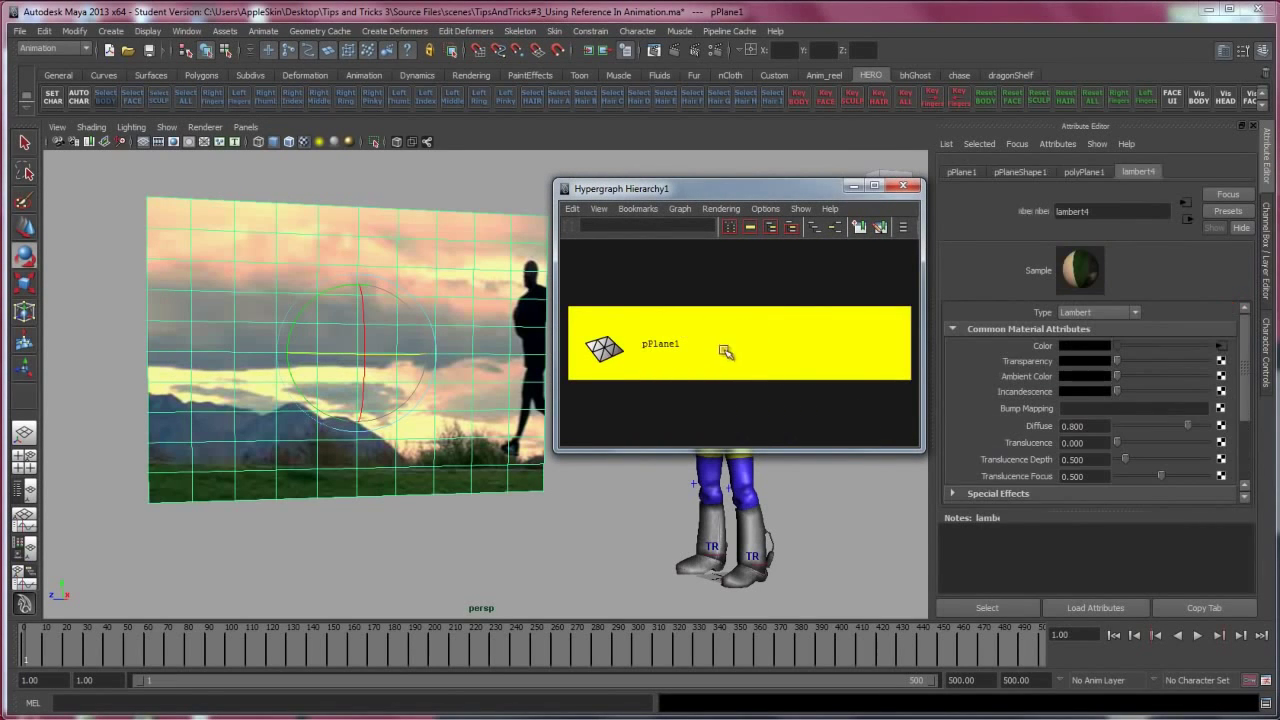
{"action": "left_click", "coordinate": [835, 228]}
{"action": "left_click", "coordinate": [786, 256]}
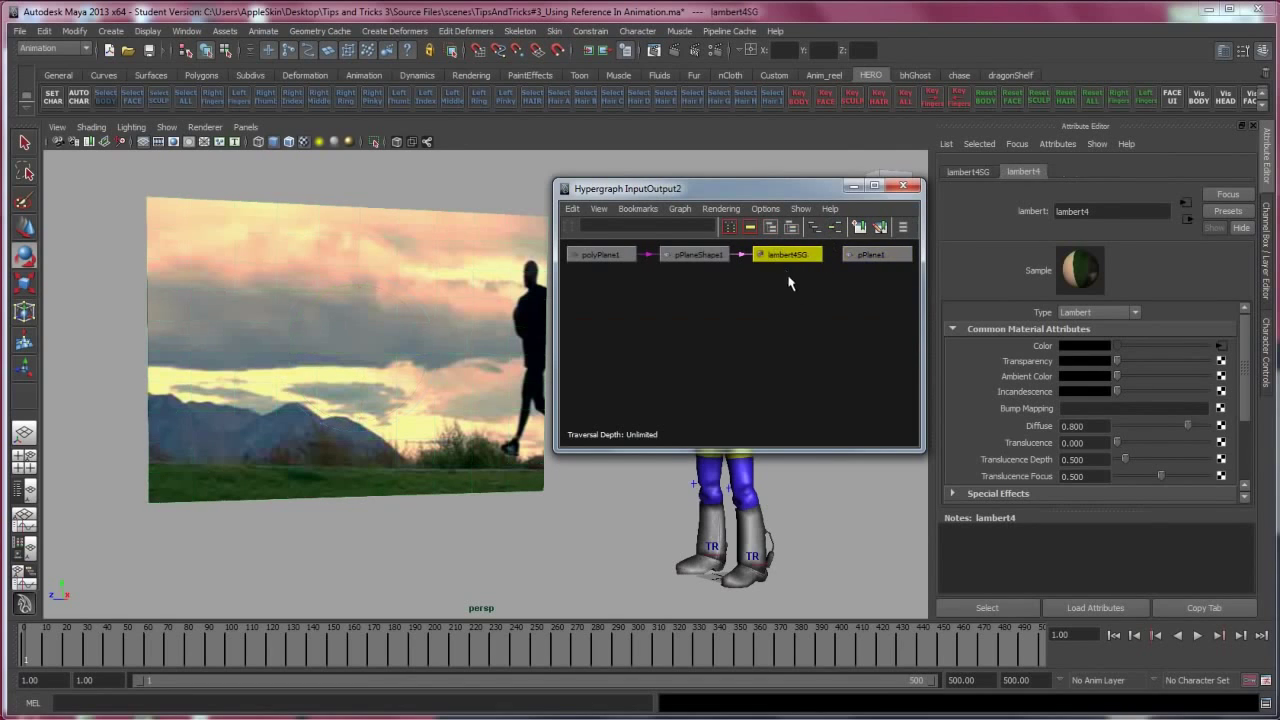
{"action": "left_click_drag", "start_coordinate": [790, 270], "coordinate": [790, 289]}
Open the Graph Editor for lambert4SG and set the file17 Frame Extension curve to linear tangents
{"action": "left_click", "coordinate": [186, 31]}
{"action": "mouse_move", "coordinate": [203, 82]}
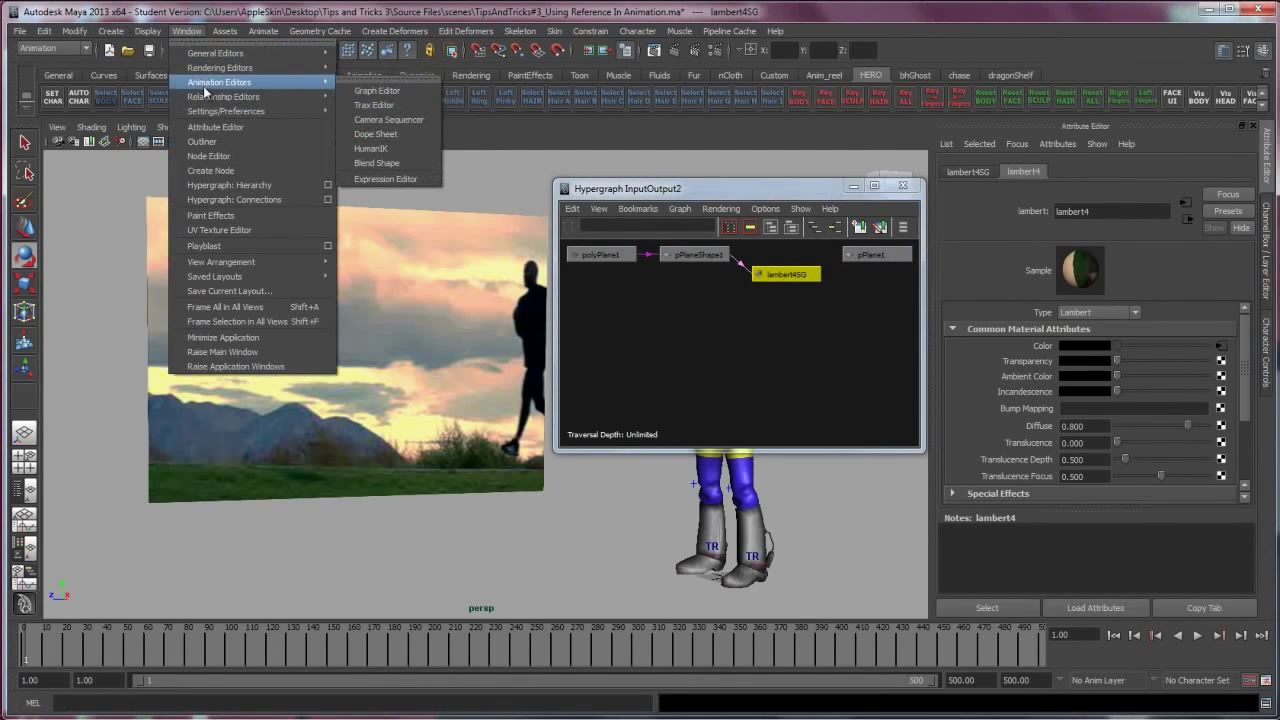
{"action": "left_click", "coordinate": [370, 91]}
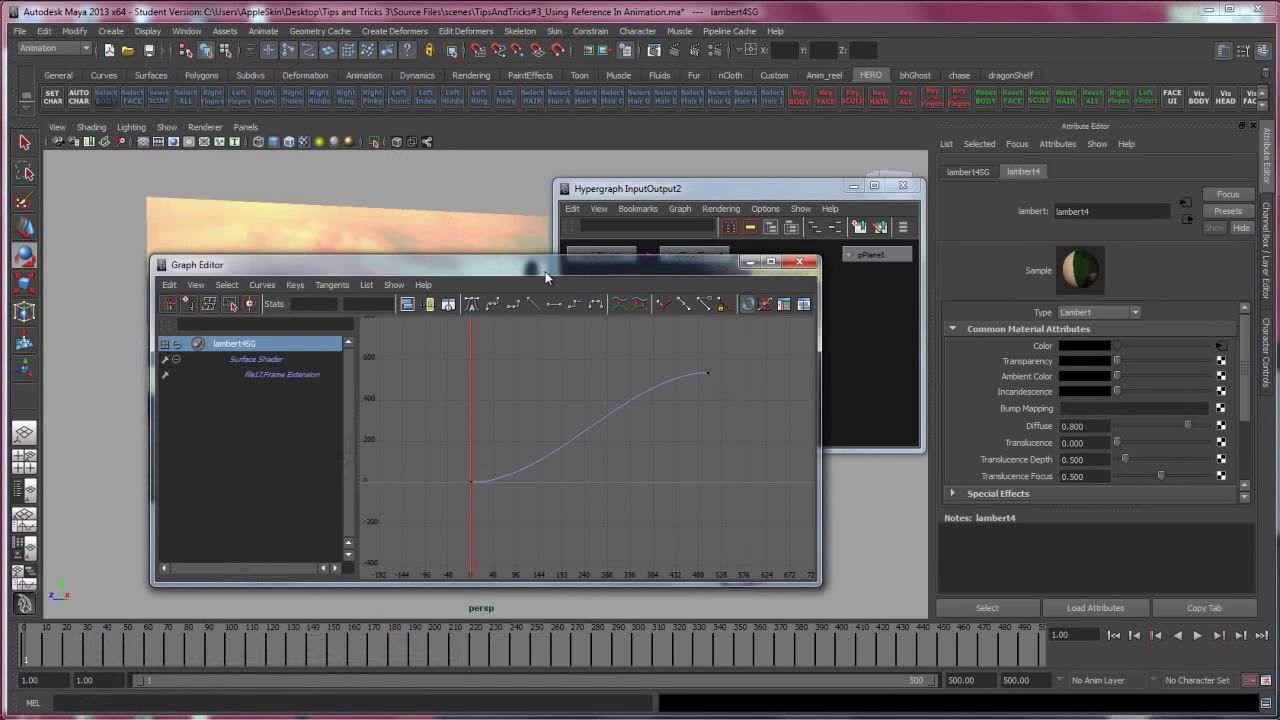
{"action": "left_click_drag", "start_coordinate": [491, 172], "coordinate": [485, 156]}
{"action": "left_click", "coordinate": [518, 315]}
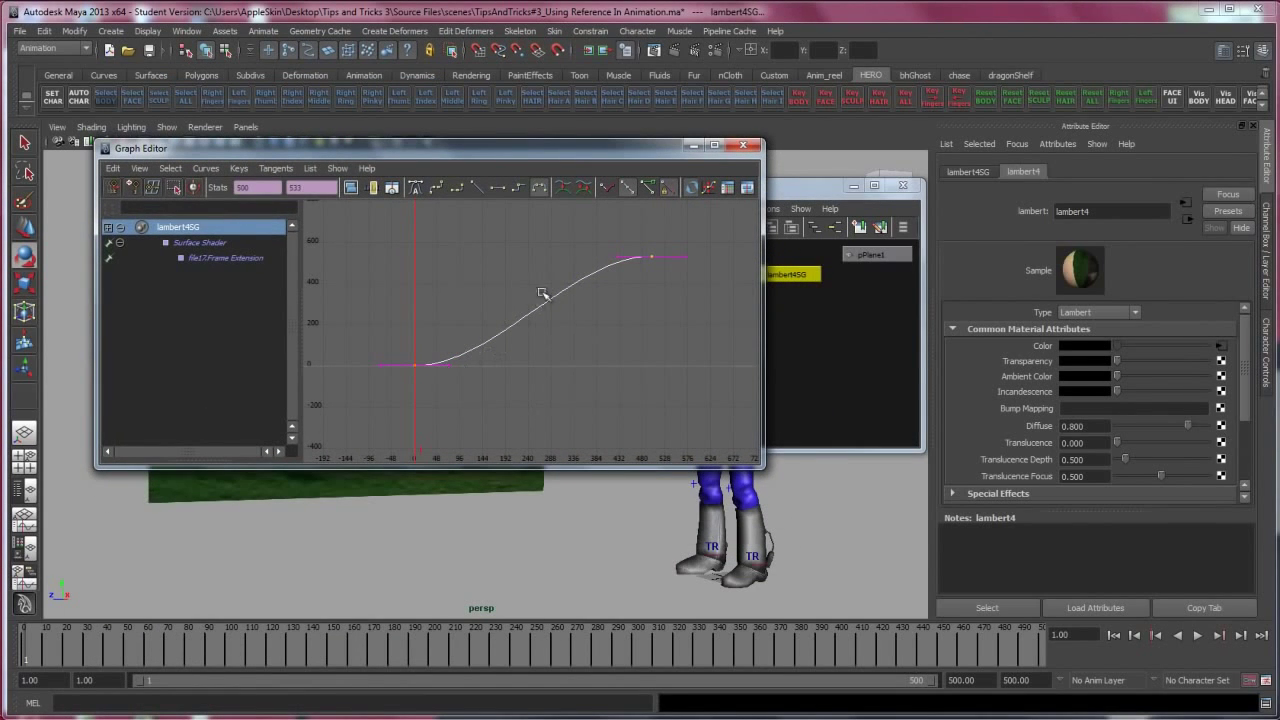
{"action": "left_click_drag", "start_coordinate": [520, 149], "coordinate": [867, 352]}
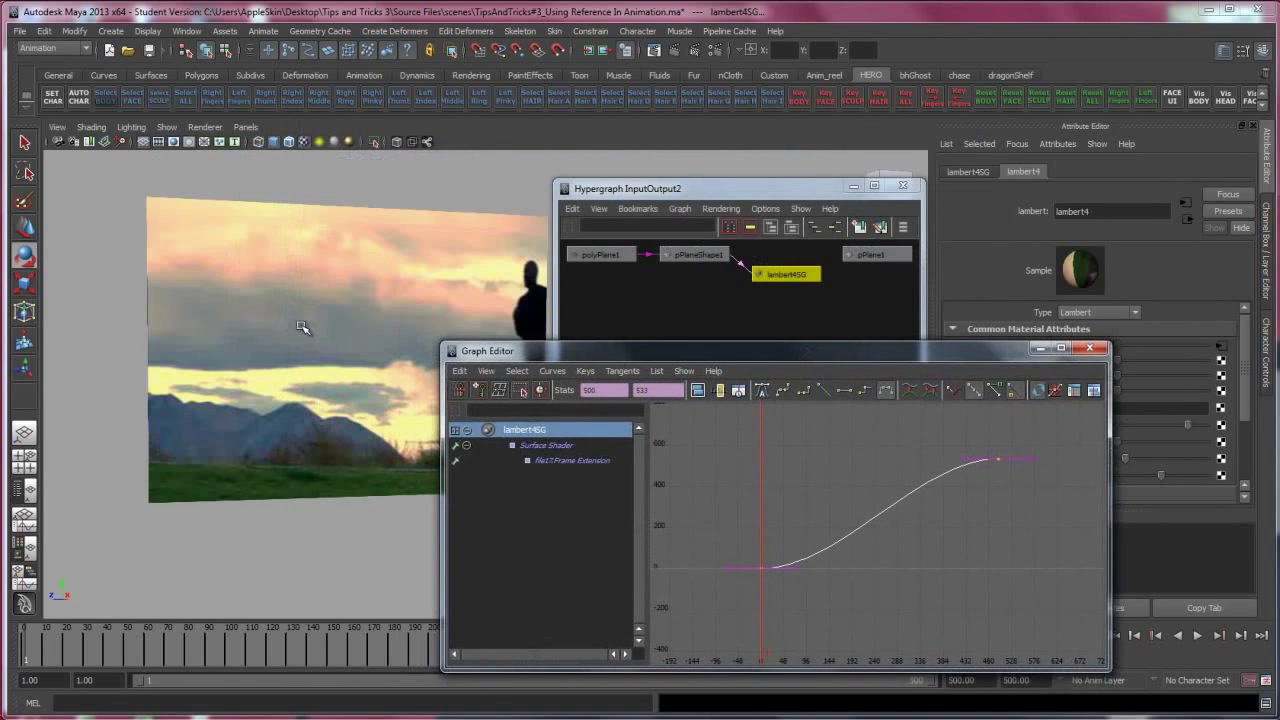
{"action": "left_click_drag", "start_coordinate": [760, 358], "coordinate": [841, 140]}
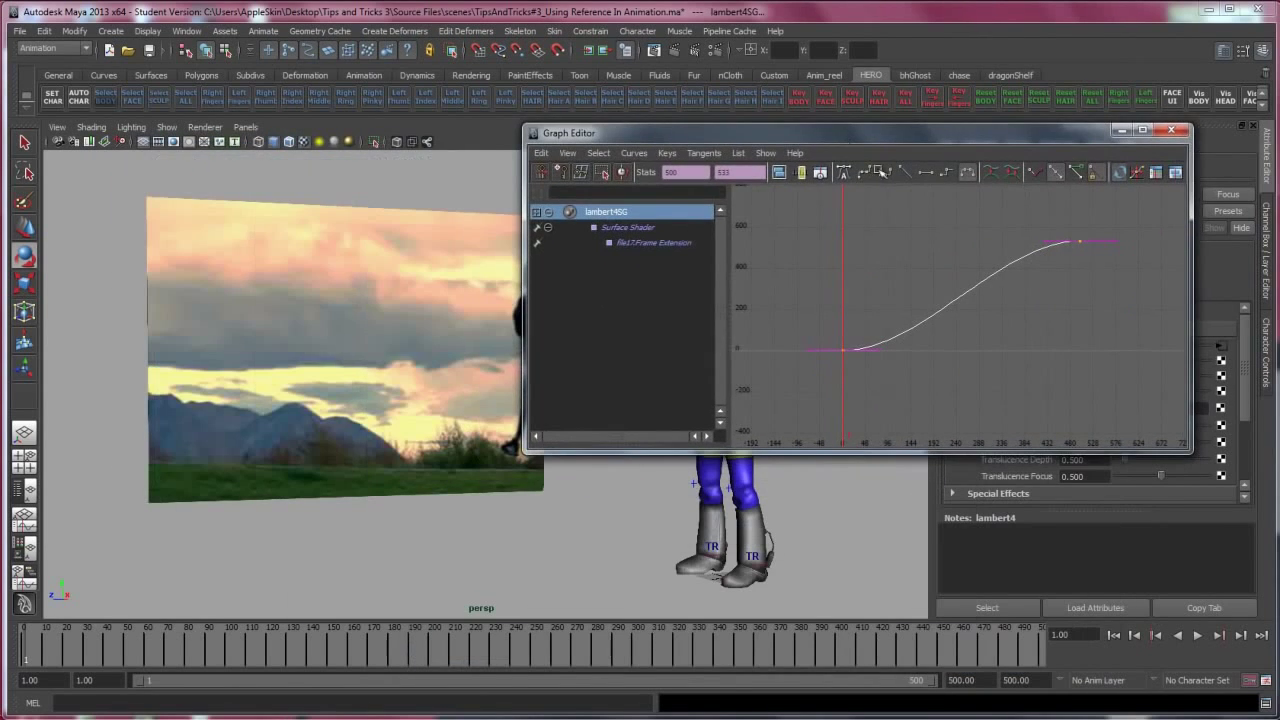
{"action": "left_click_drag", "start_coordinate": [927, 140], "coordinate": [986, 121]}
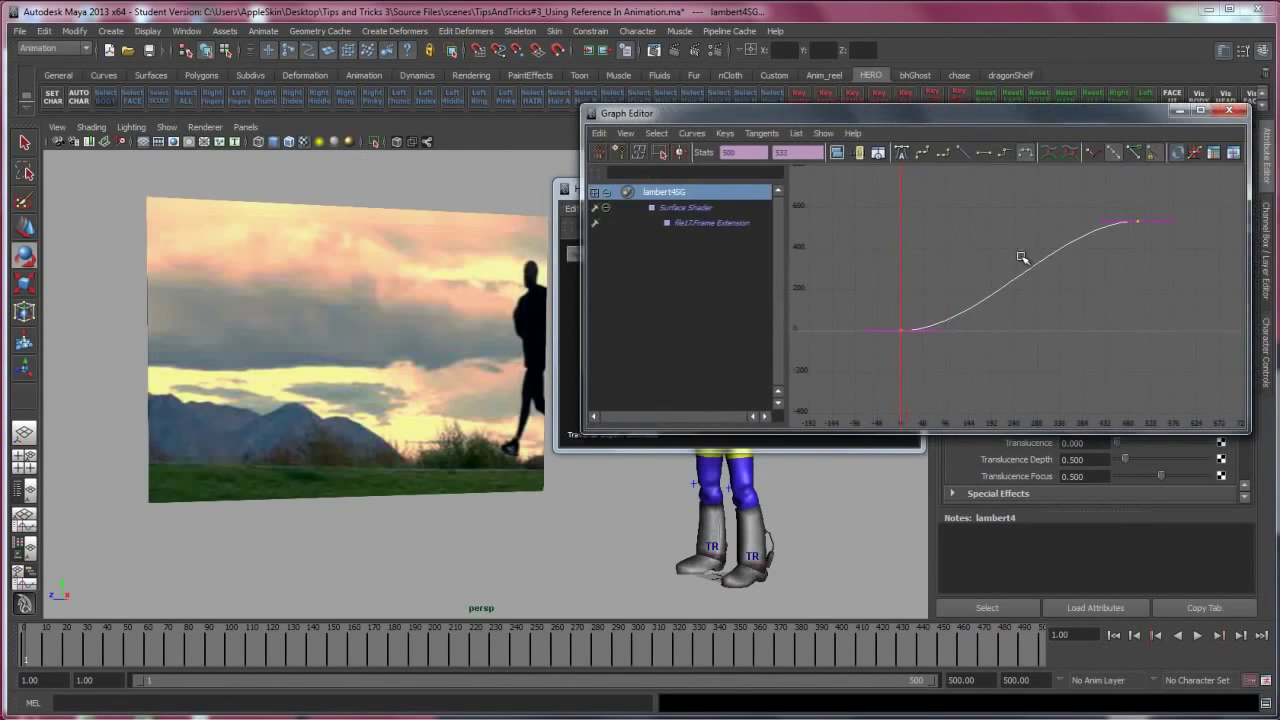
{"action": "left_click", "coordinate": [962, 153]}
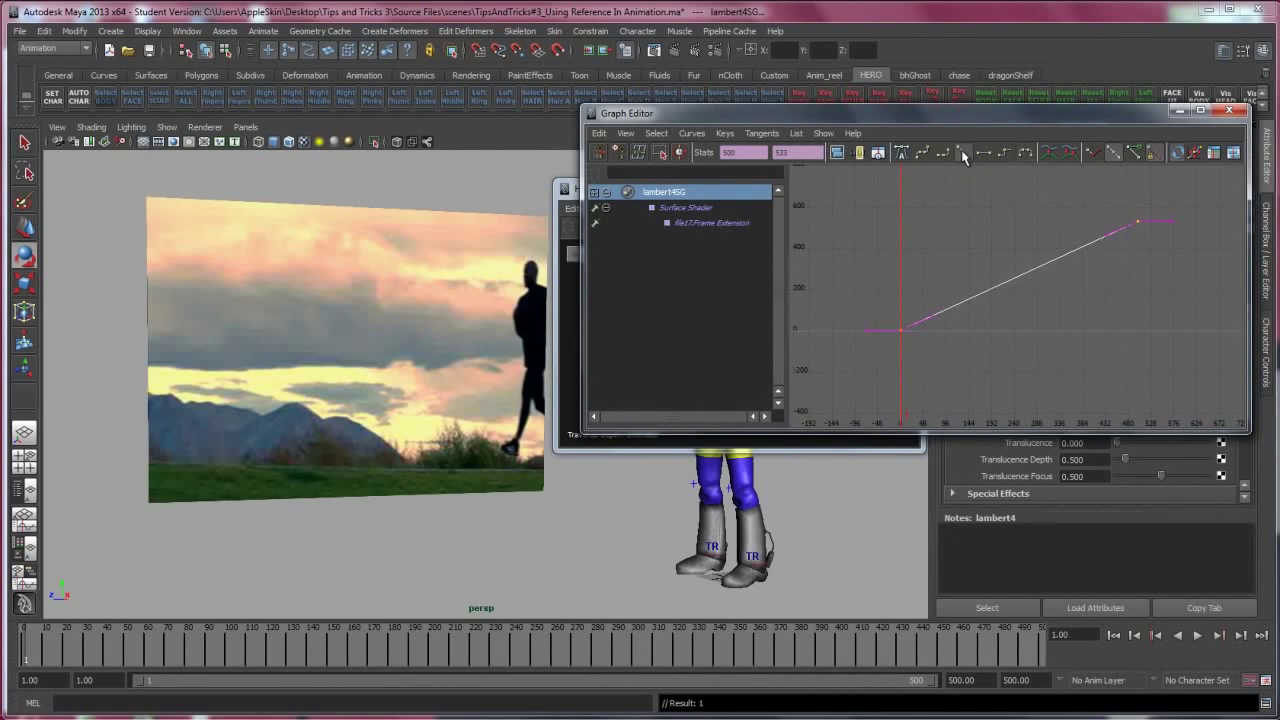
Play the timeline to check the reference with linear tangents and return to frame 1
{"action": "key", "text": "alt+v"}
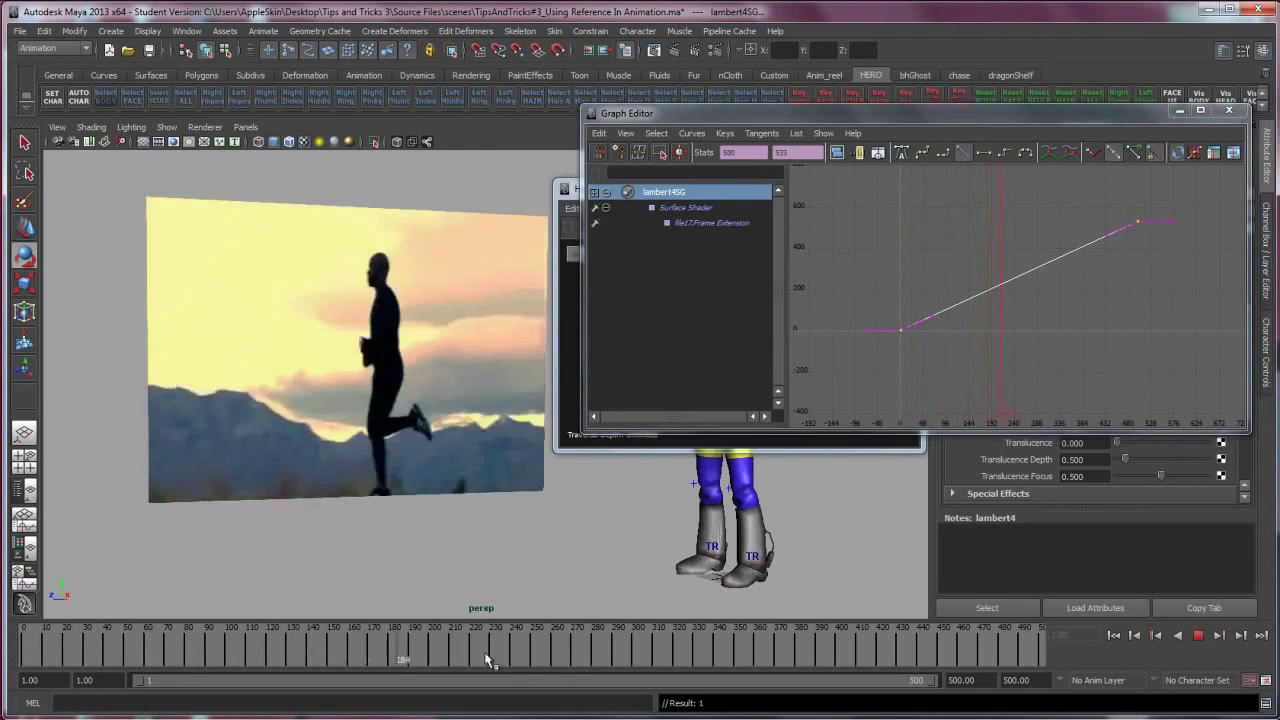
{"action": "key", "text": "alt+v"}
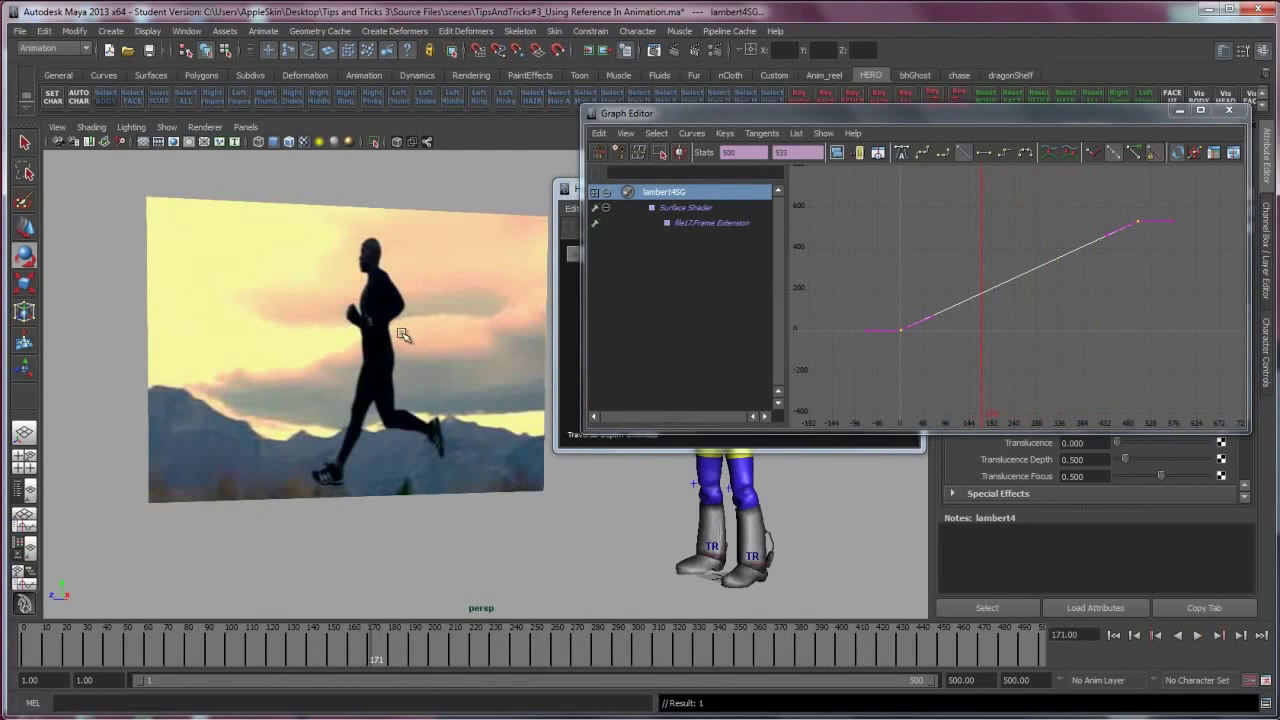
{"action": "left_click_drag", "start_coordinate": [365, 645], "coordinate": [13, 650]}
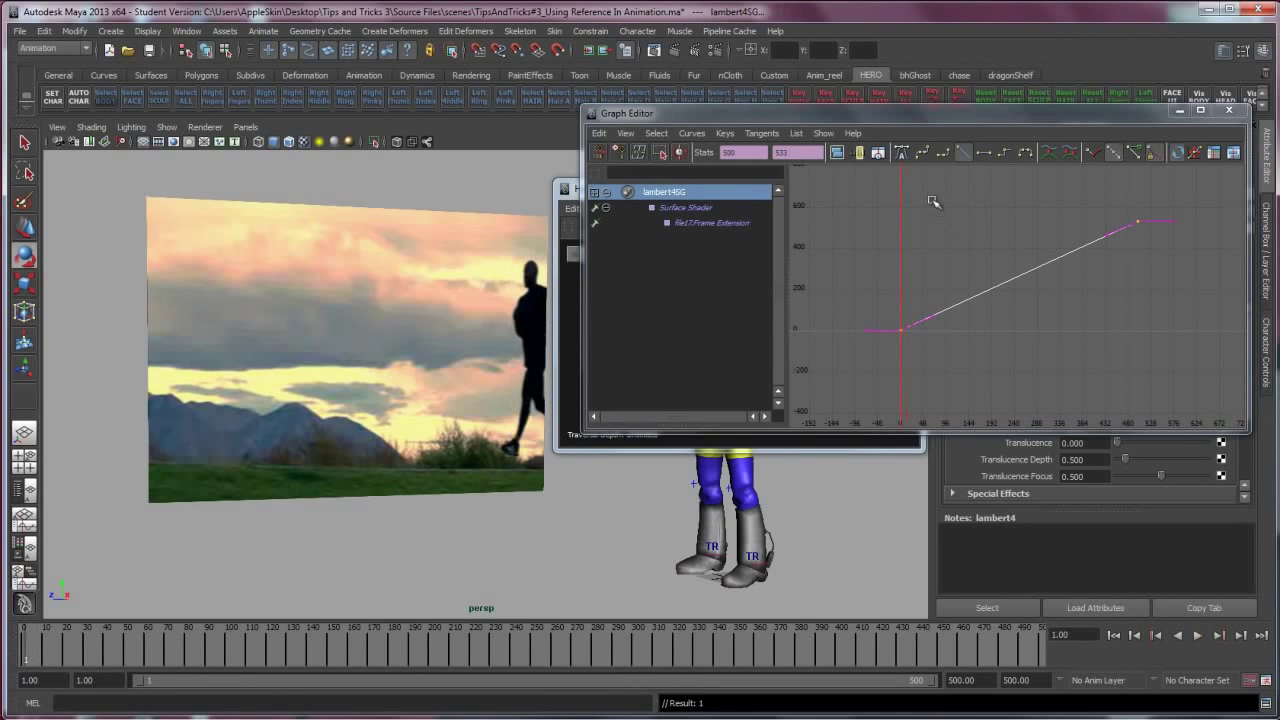
Try stepped tangents on the Frame Extension curve and play the timeline to compare the result
{"action": "left_click", "coordinate": [1006, 152]}
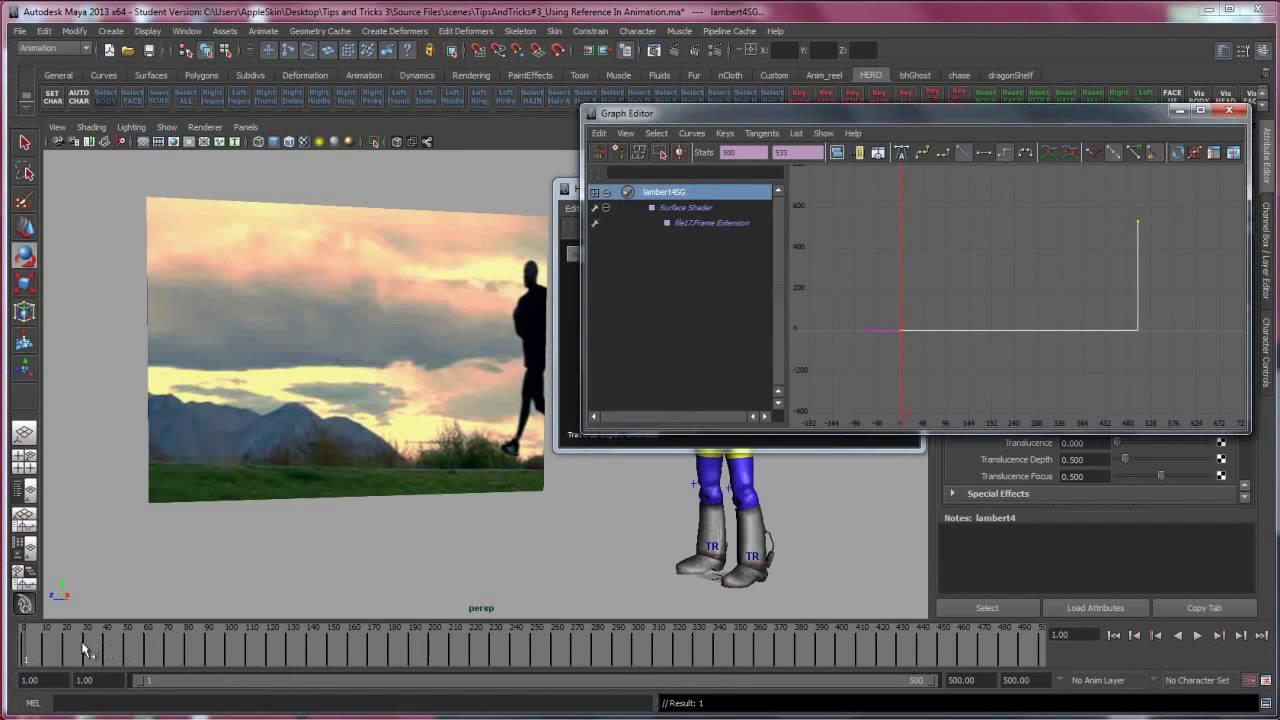
{"action": "key", "text": "alt+v"}
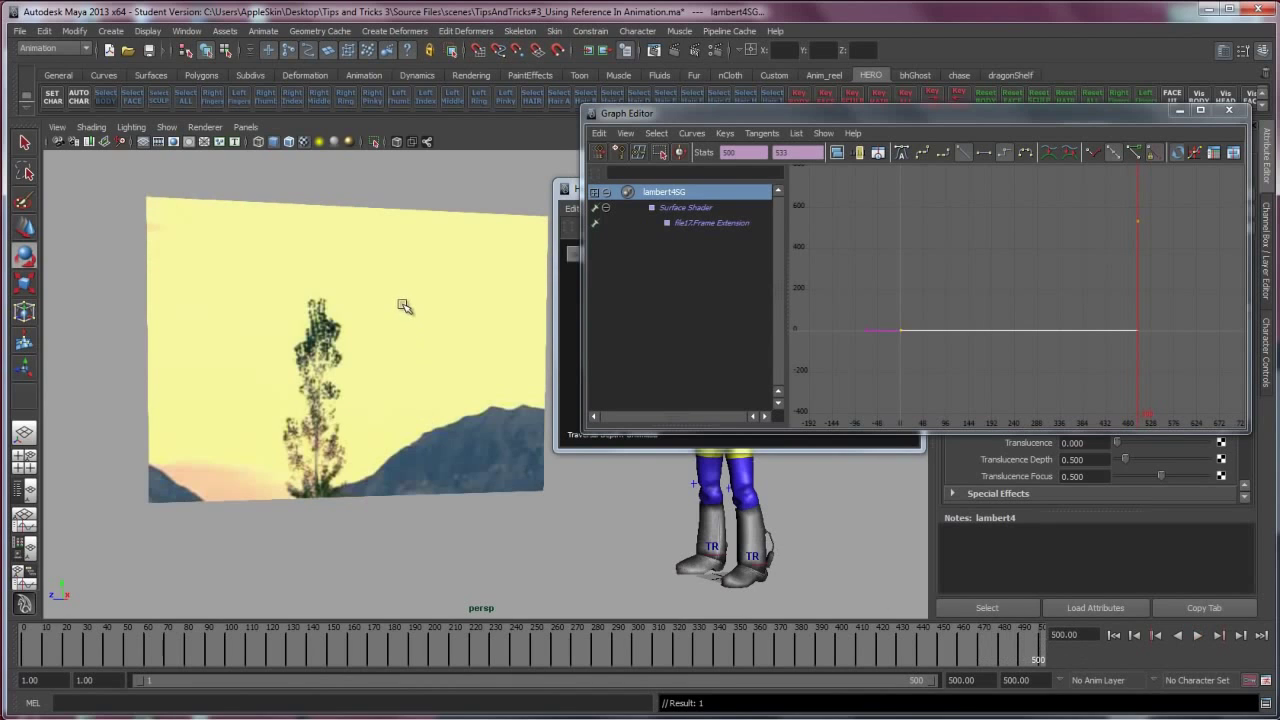
{"action": "key", "text": "alt+shift+v"}
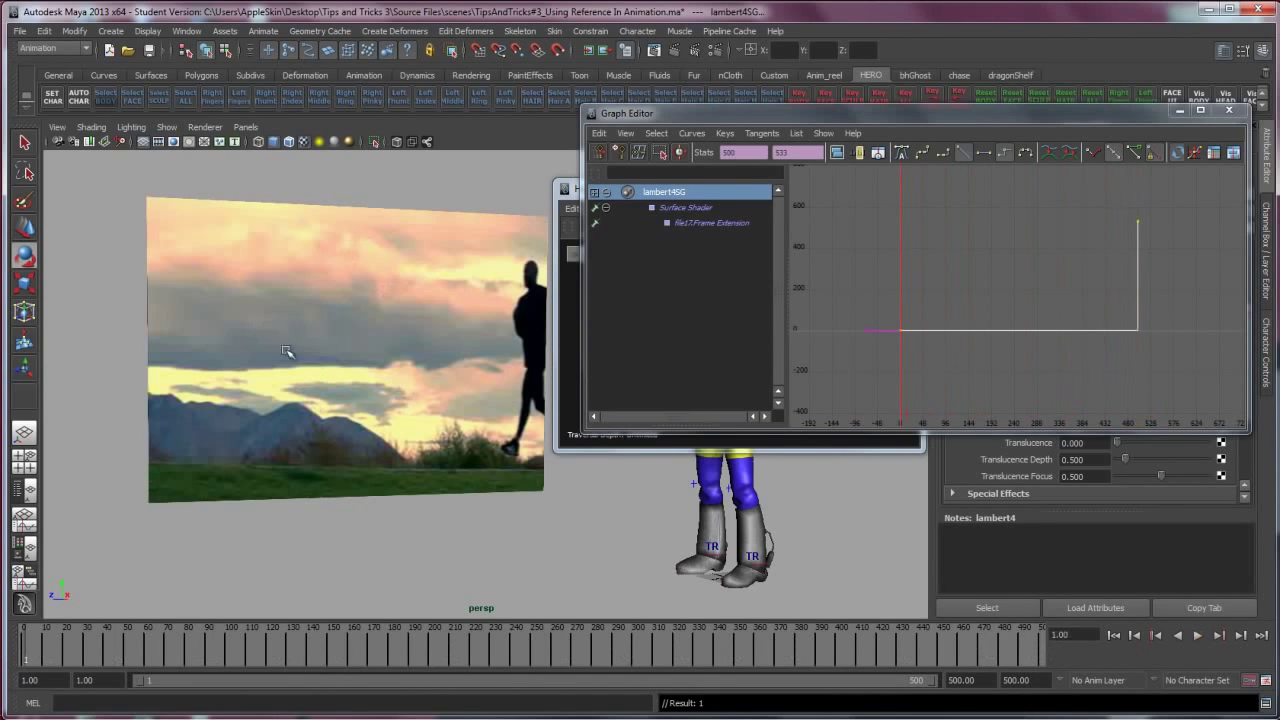
Restore linear tangents on the Frame Extension curve
{"action": "left_click", "coordinate": [1020, 278]}
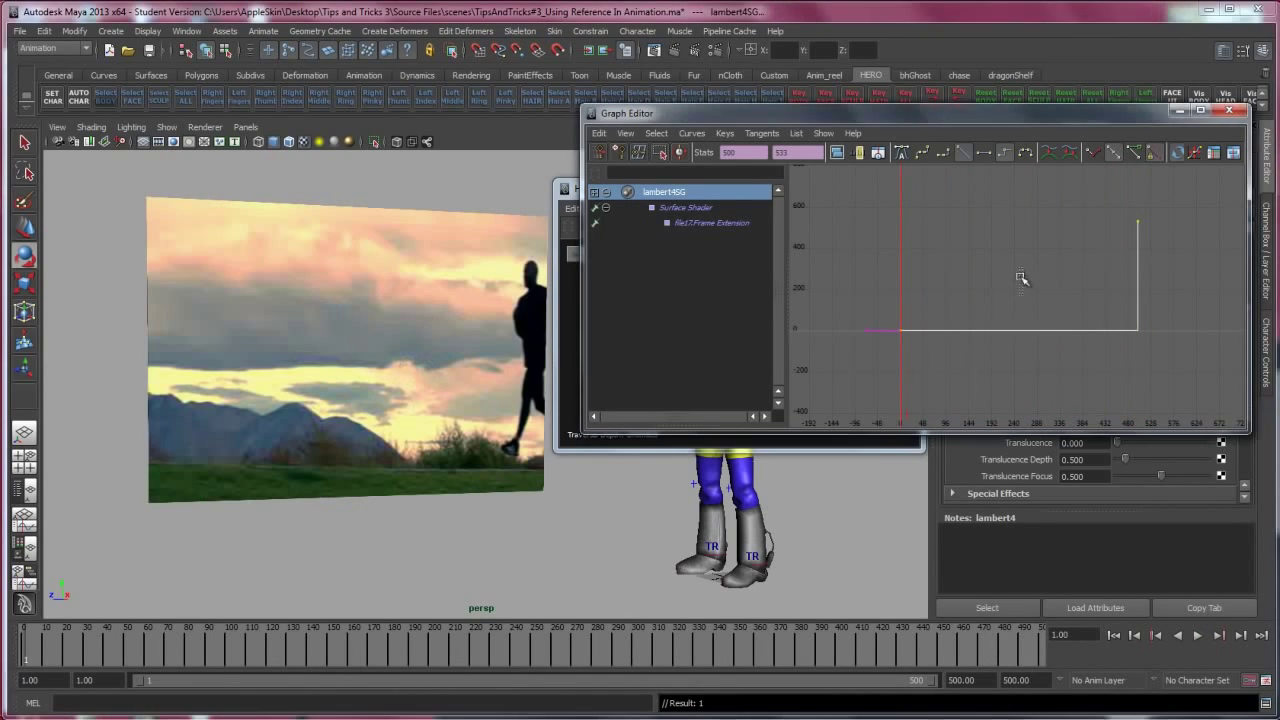
{"action": "left_click", "coordinate": [963, 154]}
{"action": "left_click_drag", "start_coordinate": [337, 400], "coordinate": [295, 404], "text": "alt"}
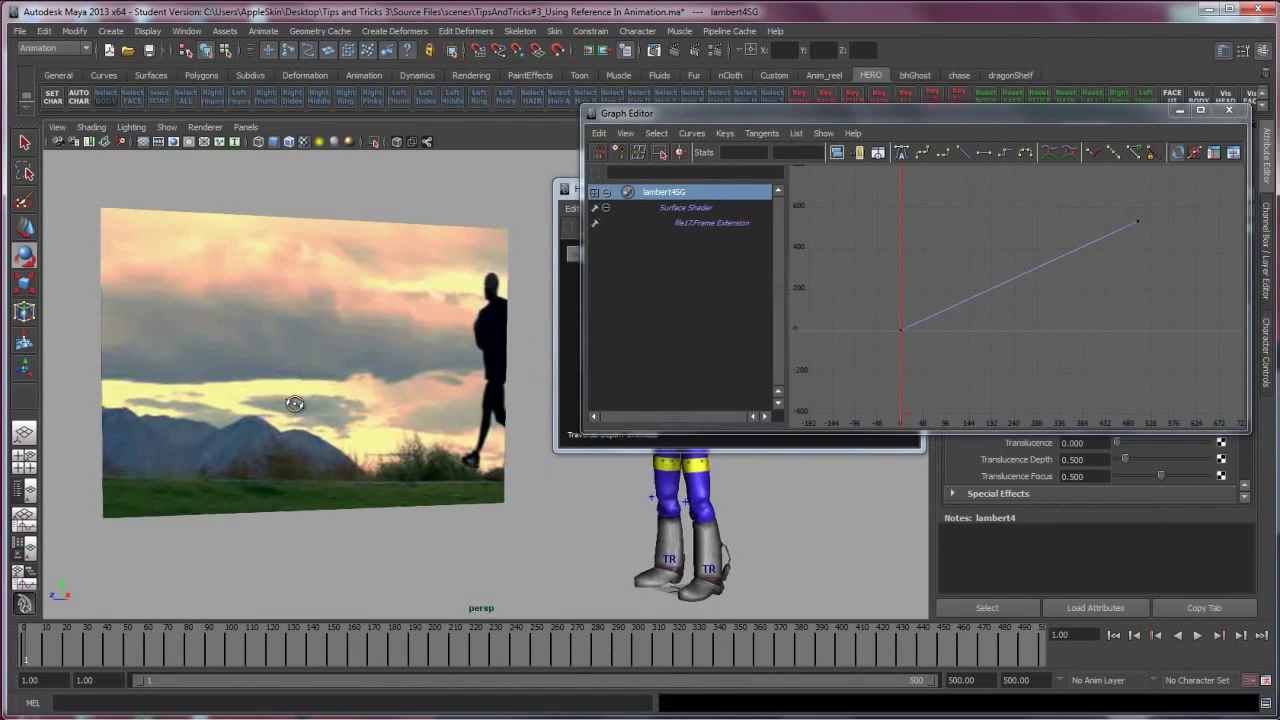
Advance to frame 15, minimize the Hypergraph, and set a key on the file17 texture's Image Number
{"action": "left_click_drag", "start_coordinate": [32, 652], "coordinate": [51, 648]}
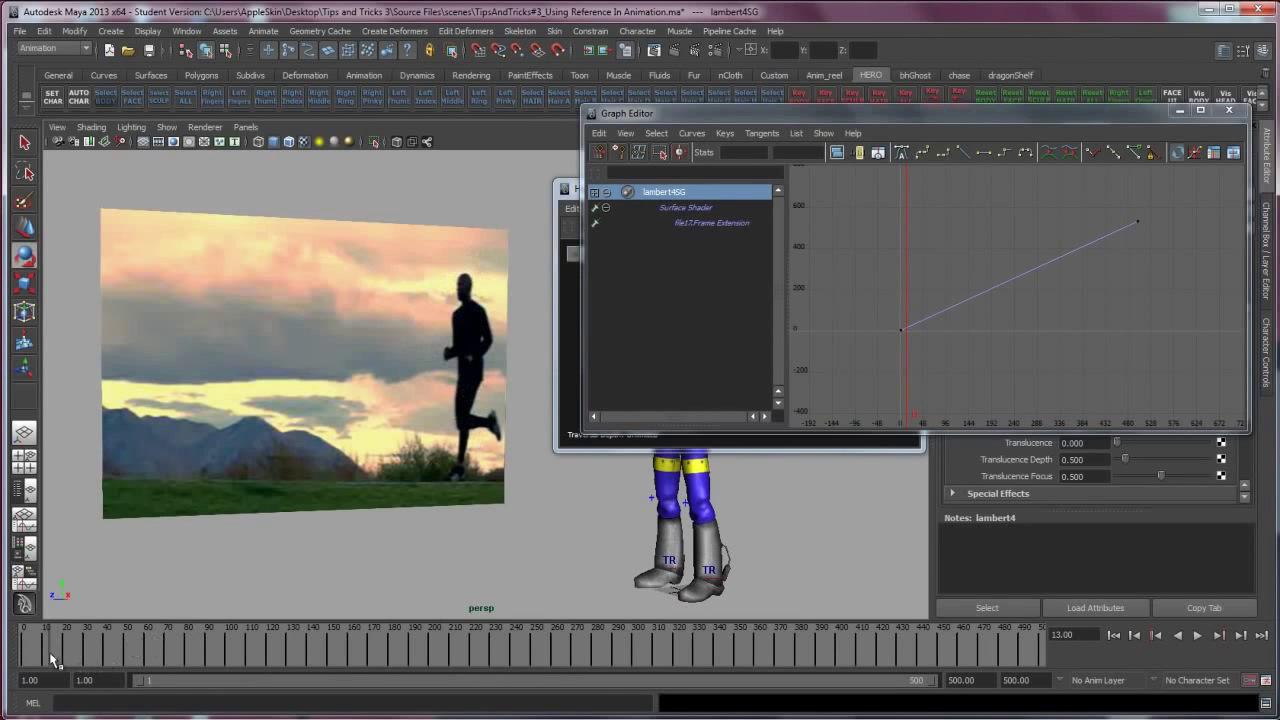
{"action": "key", "text": "alt+v"}
{"action": "key", "text": "alt+v"}
{"action": "left_click_drag", "start_coordinate": [930, 109], "coordinate": [445, 503]}
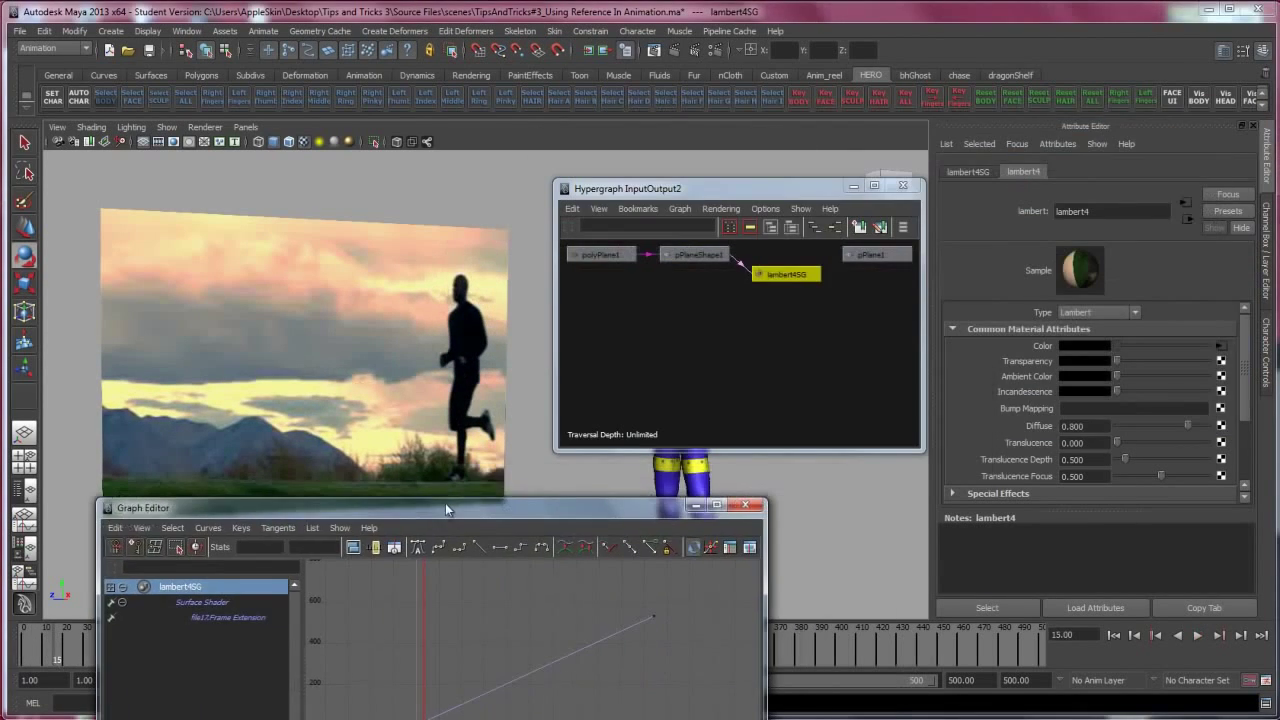
{"action": "left_click", "coordinate": [853, 186]}
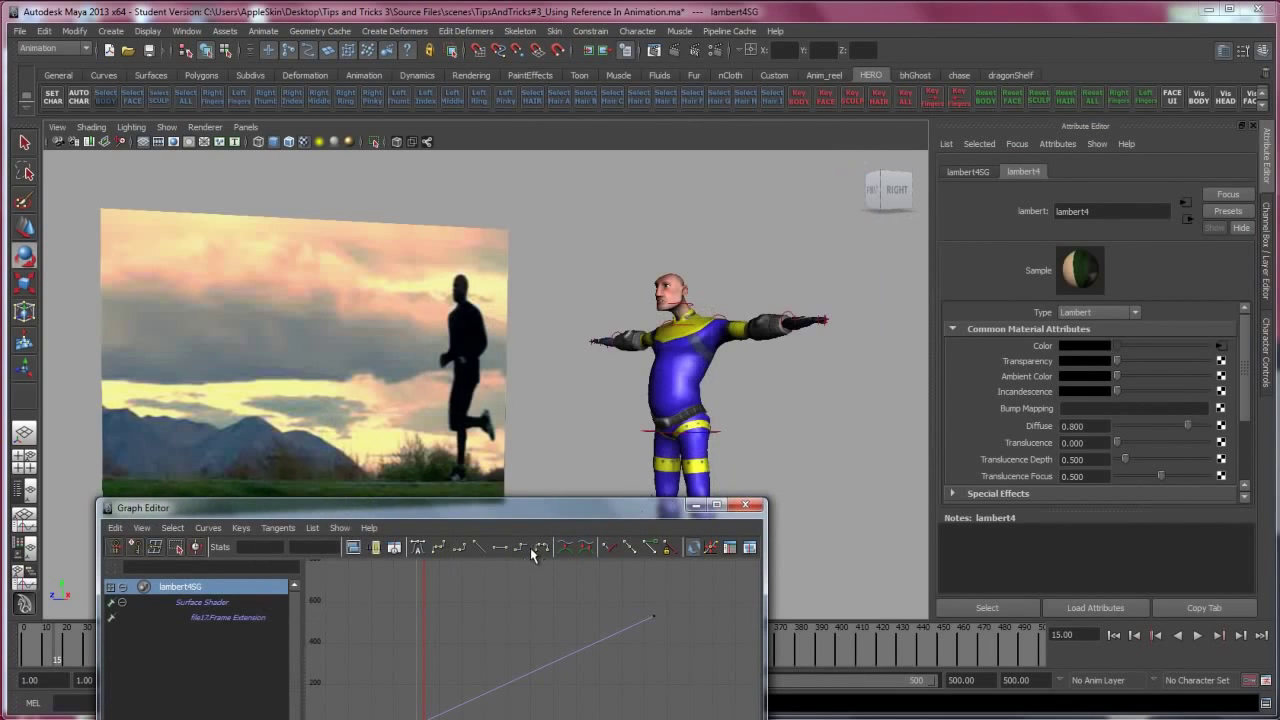
{"action": "left_click", "coordinate": [1222, 348]}
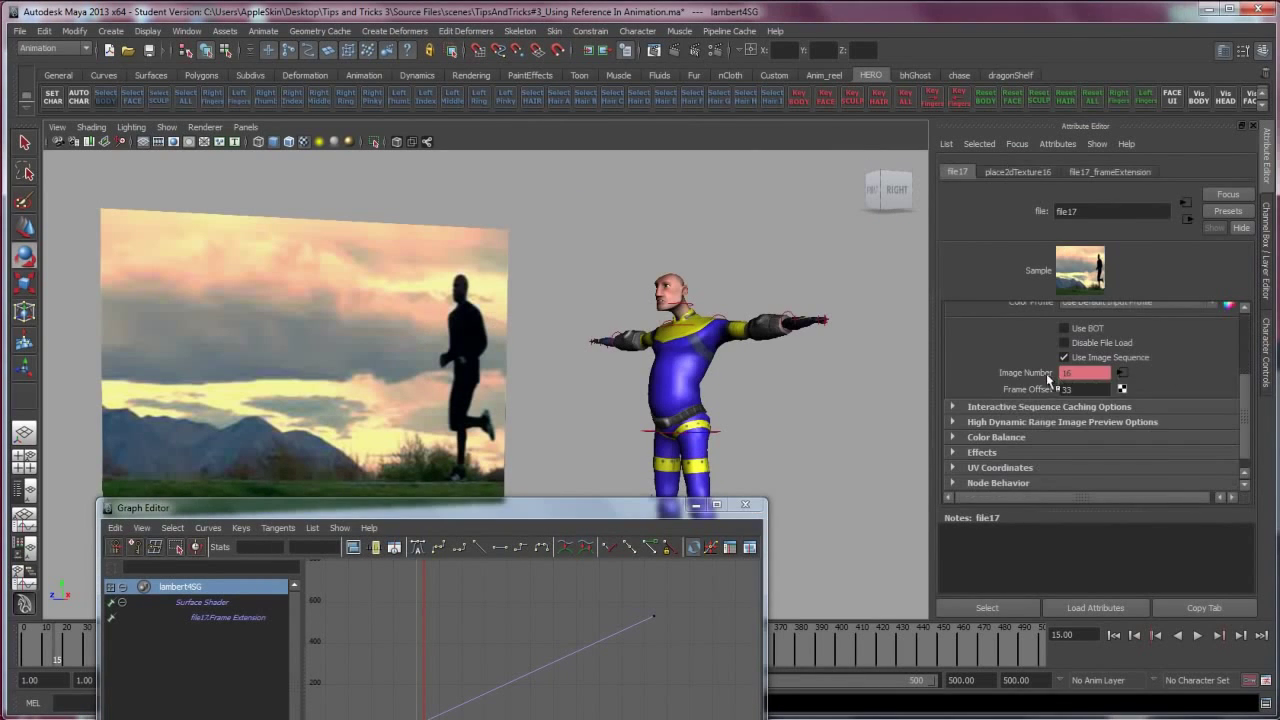
{"action": "right_click", "coordinate": [1027, 373]}
{"action": "left_click", "coordinate": [1000, 427]}
Narrow the Graph Editor window and place it beside the reference plane, zoomed in on the curve's first keys
{"action": "left_click_drag", "start_coordinate": [573, 516], "coordinate": [820, 187]}
{"action": "middle_click_drag", "start_coordinate": [612, 404], "coordinate": [631, 403], "text": "alt"}
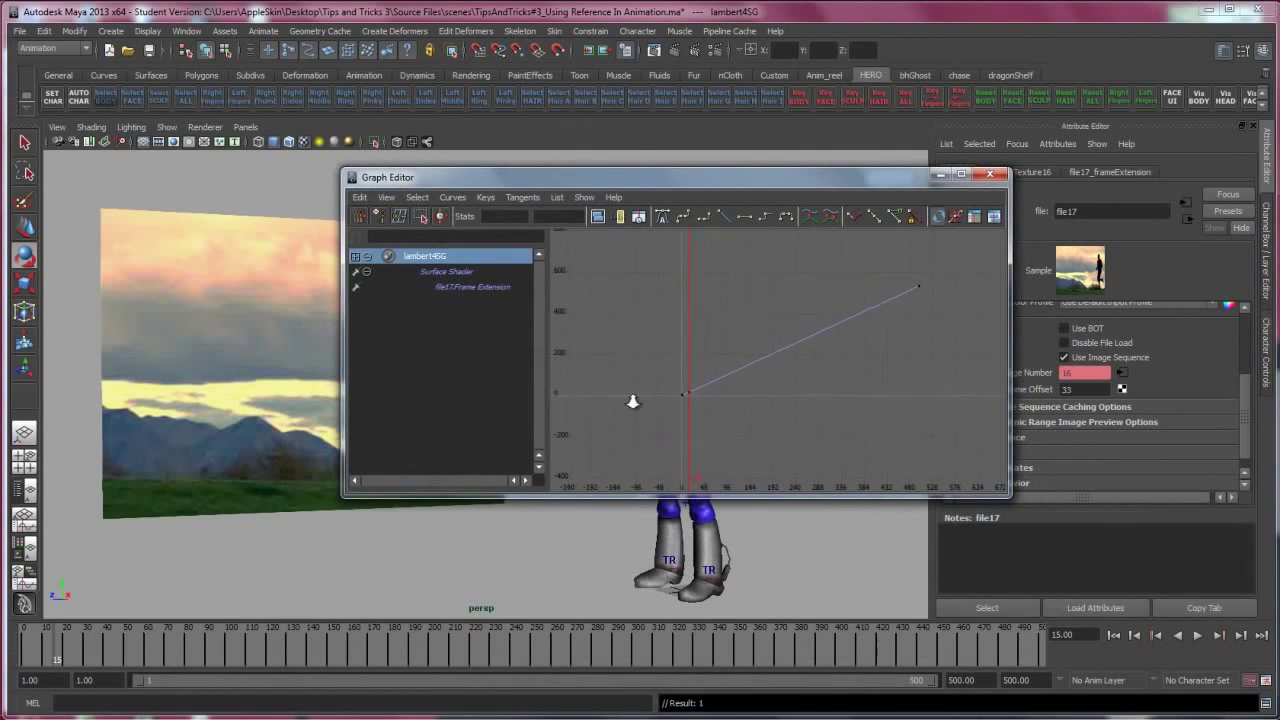
{"action": "right_click_drag", "start_coordinate": [631, 403], "coordinate": [869, 357], "text": "alt"}
{"action": "middle_click_drag", "start_coordinate": [580, 480], "coordinate": [723, 410], "text": "alt"}
{"action": "right_click_drag", "start_coordinate": [723, 410], "coordinate": [757, 397], "text": "alt"}
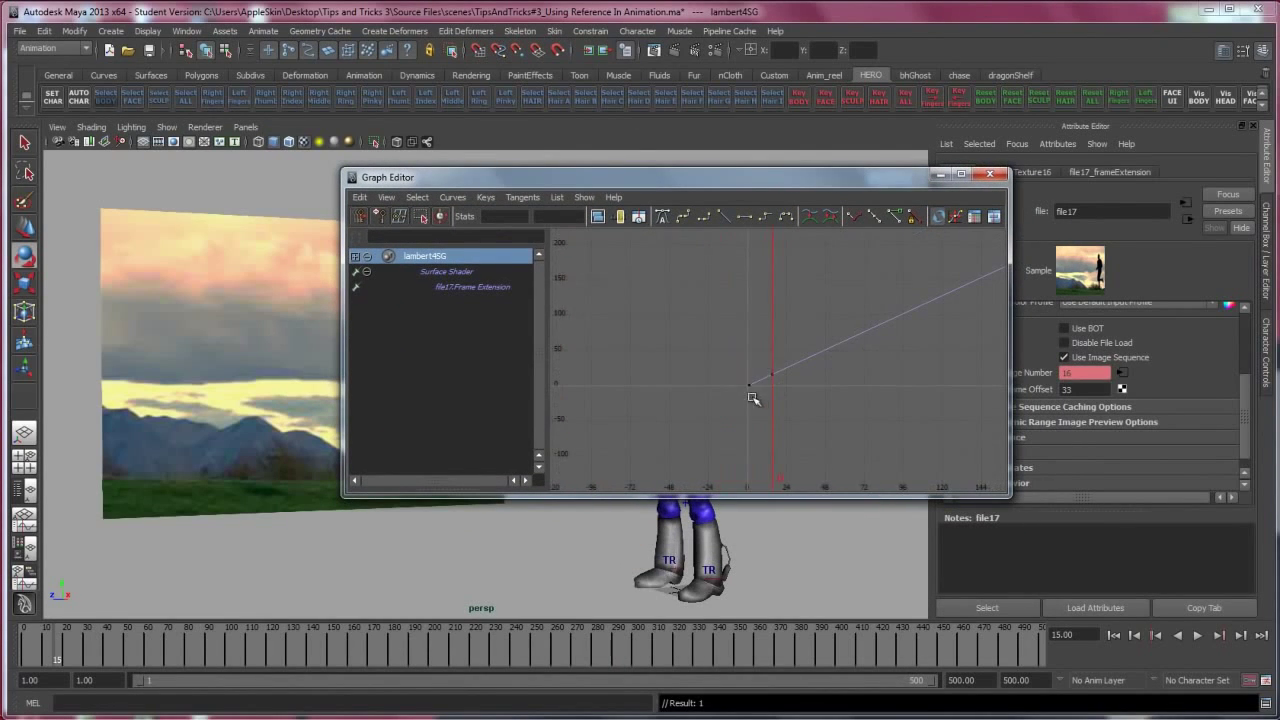
{"action": "left_click_drag", "start_coordinate": [1005, 494], "coordinate": [730, 494]}
{"action": "left_click_drag", "start_coordinate": [608, 176], "coordinate": [782, 251]}
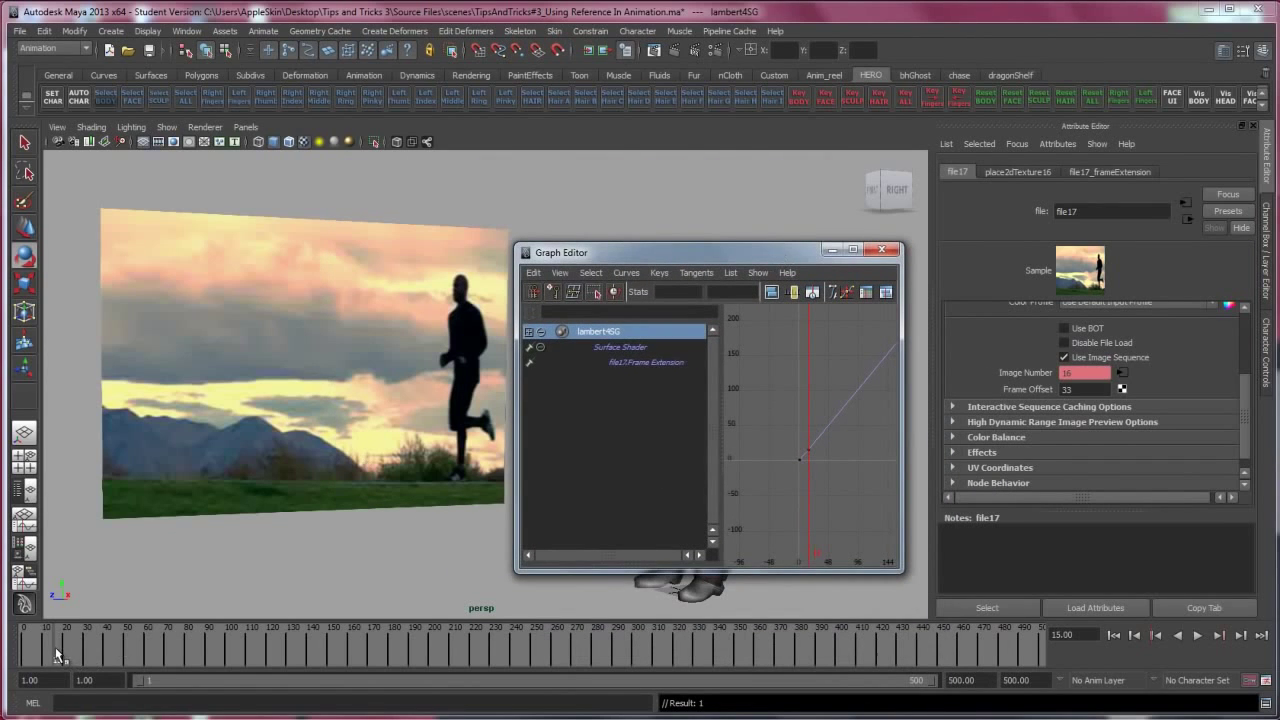
Set keys on the file17 texture's Image Number at the running poses on frames 41 and 61
{"action": "key", "text": "alt+v"}
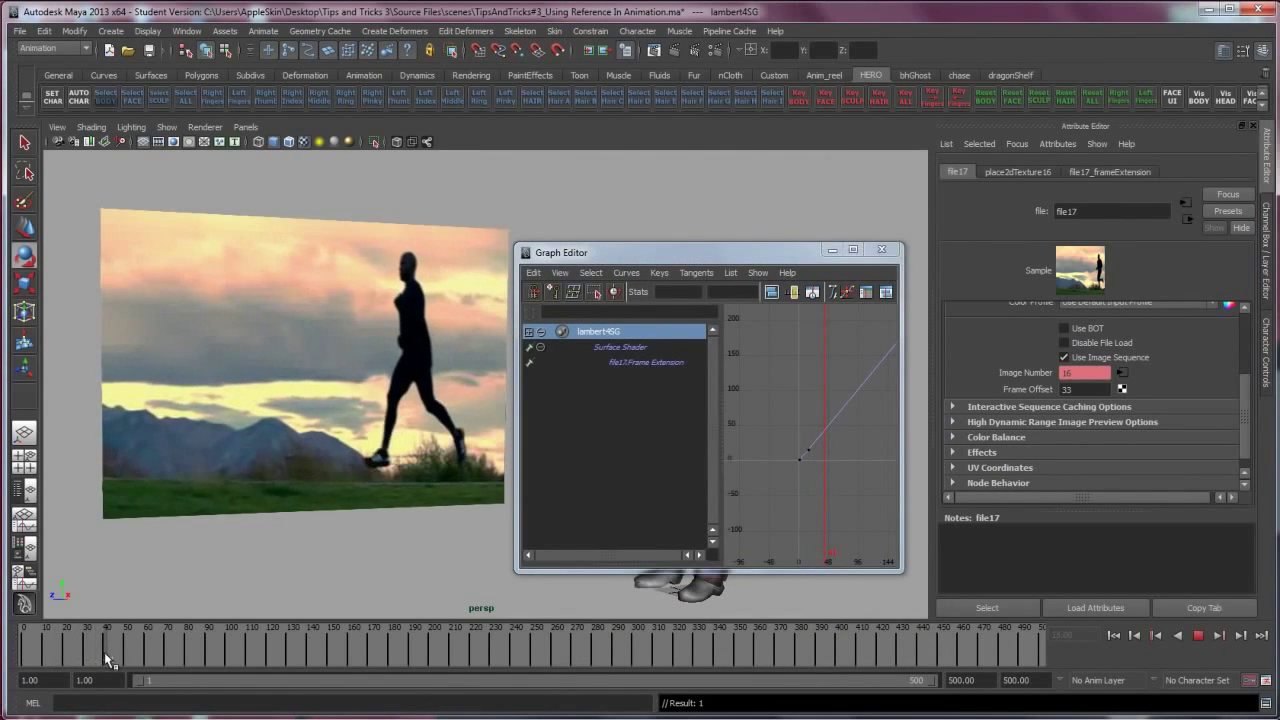
{"action": "key", "text": "alt+v"}
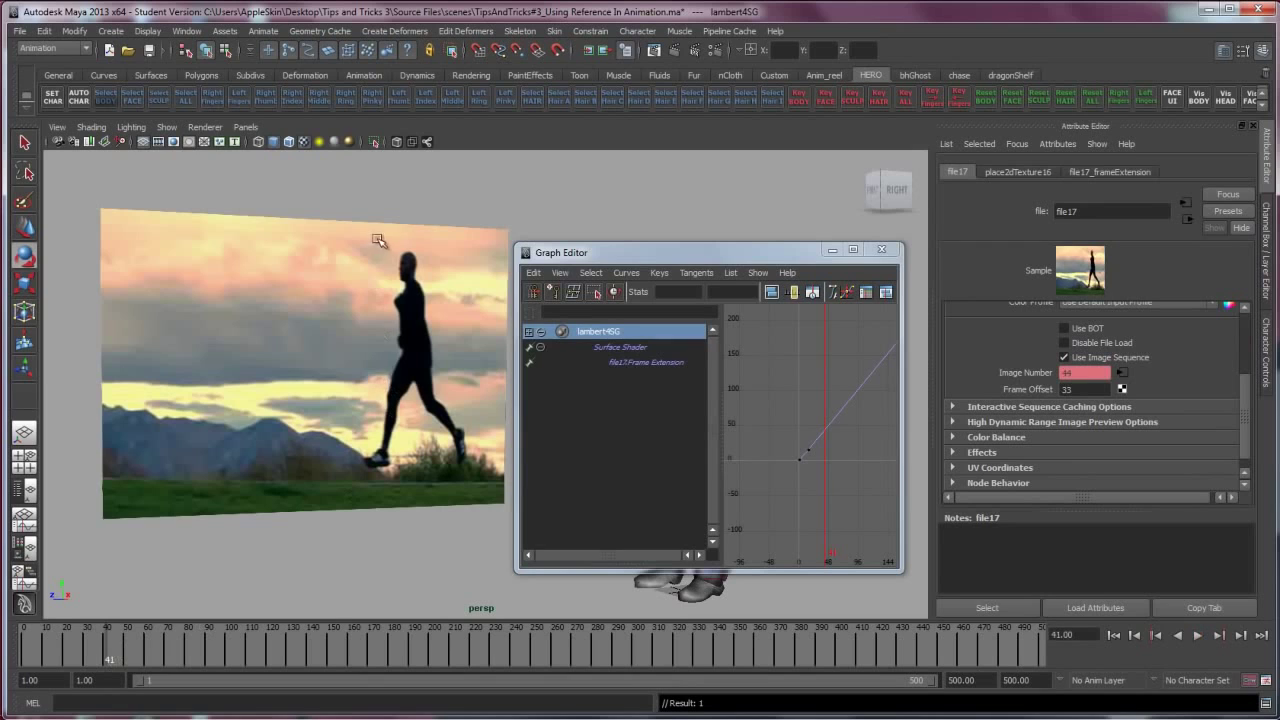
{"action": "right_click", "coordinate": [1030, 372]}
{"action": "left_click", "coordinate": [1040, 389]}
{"action": "left_click_drag", "start_coordinate": [115, 653], "coordinate": [149, 655]}
{"action": "right_click", "coordinate": [1038, 376]}
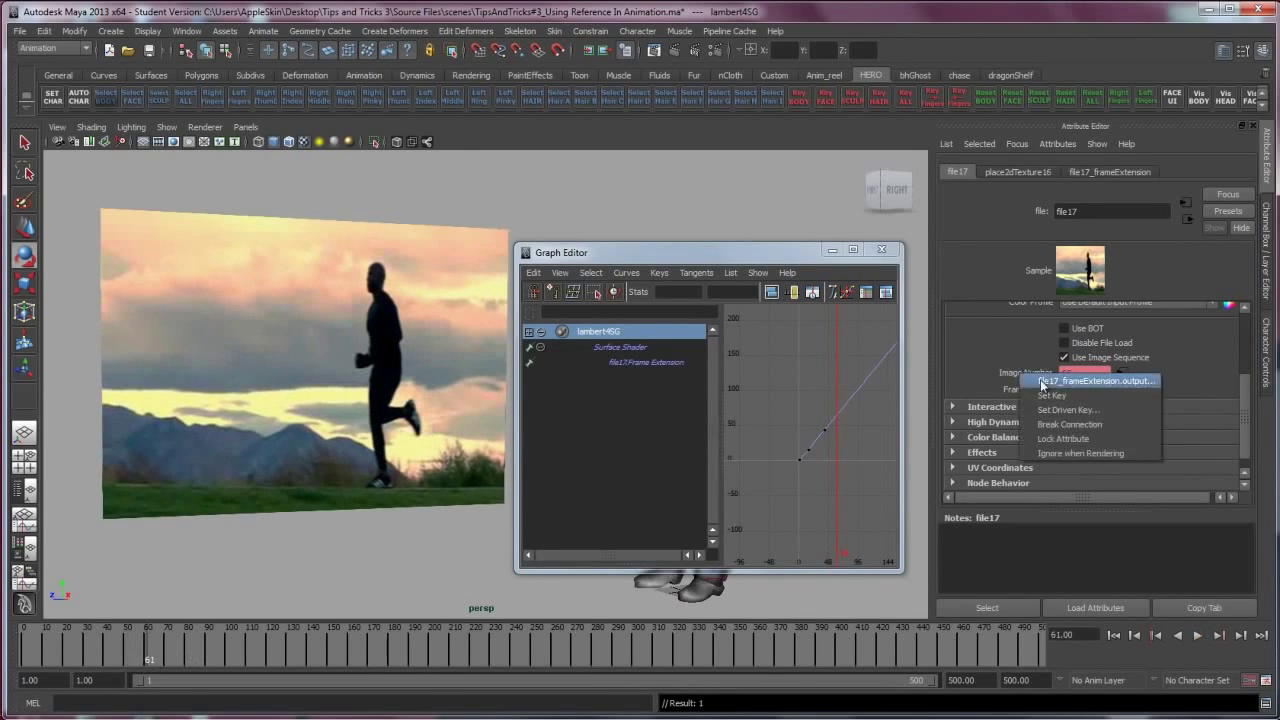
{"action": "left_click", "coordinate": [1040, 389]}
Advance to frame 84 and set a key on the file17 texture's Image Number
{"action": "key", "text": "alt+v"}
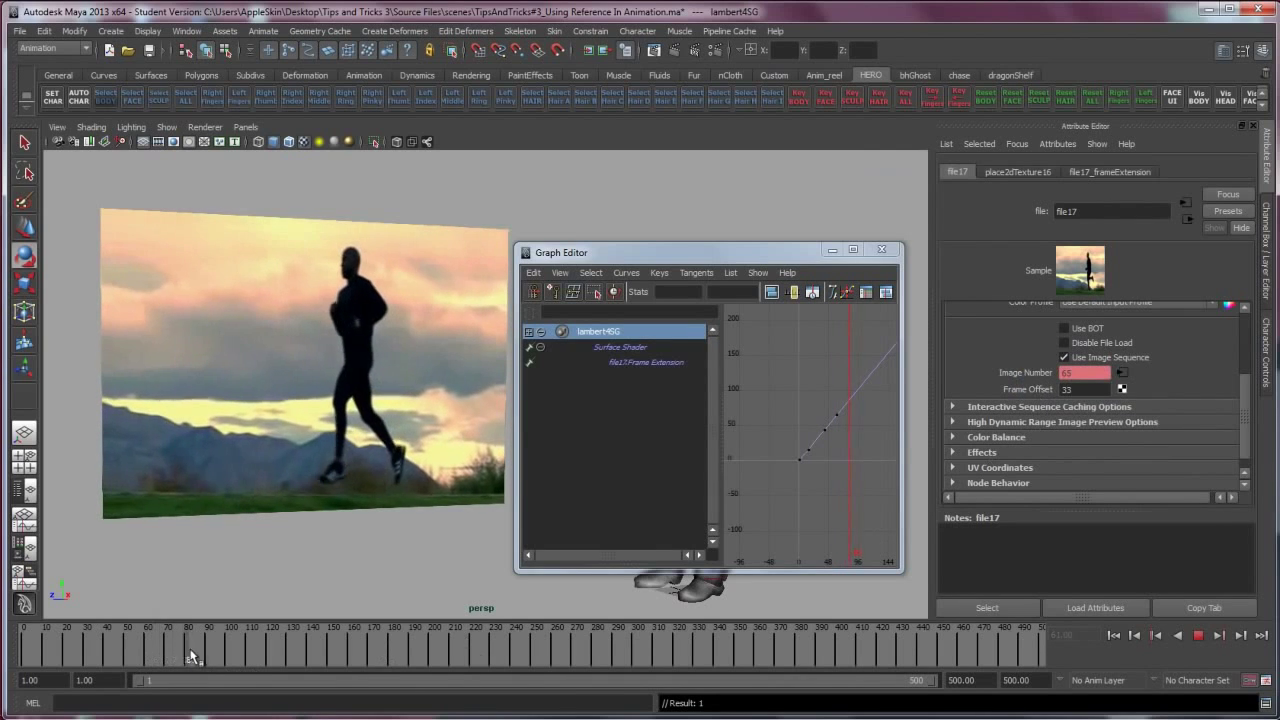
{"action": "key", "text": "alt+v"}
{"action": "right_click", "coordinate": [1040, 372]}
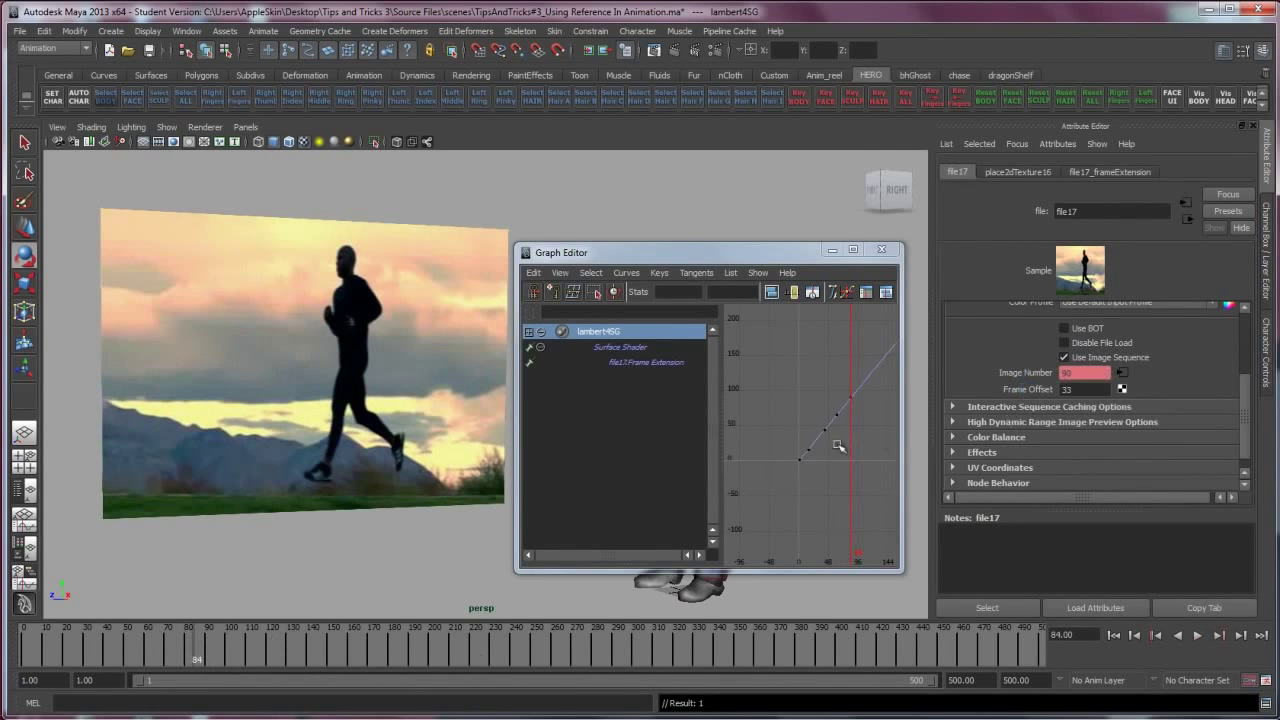
{"action": "key", "text": "f"}
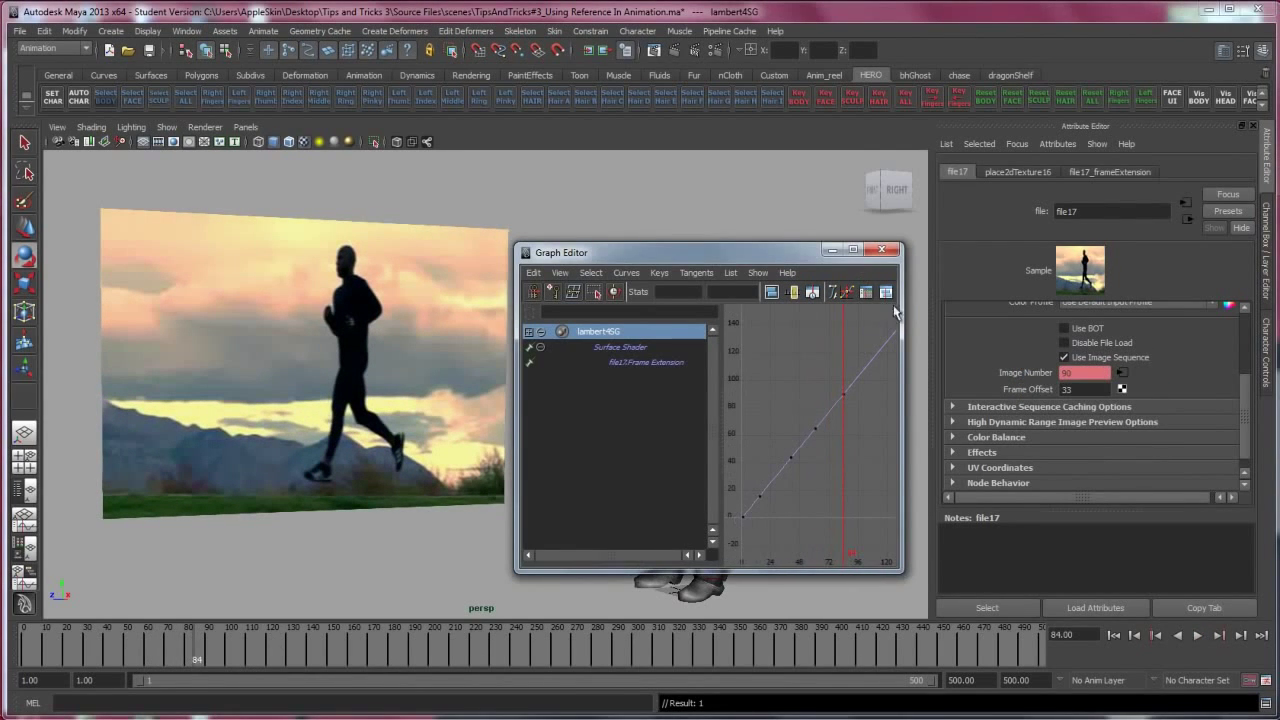
Widen the Graph Editor, give all keys on the file17 frame extension curve stepped tangents, and minimize the window
{"action": "left_click_drag", "start_coordinate": [899, 311], "coordinate": [1224, 311]}
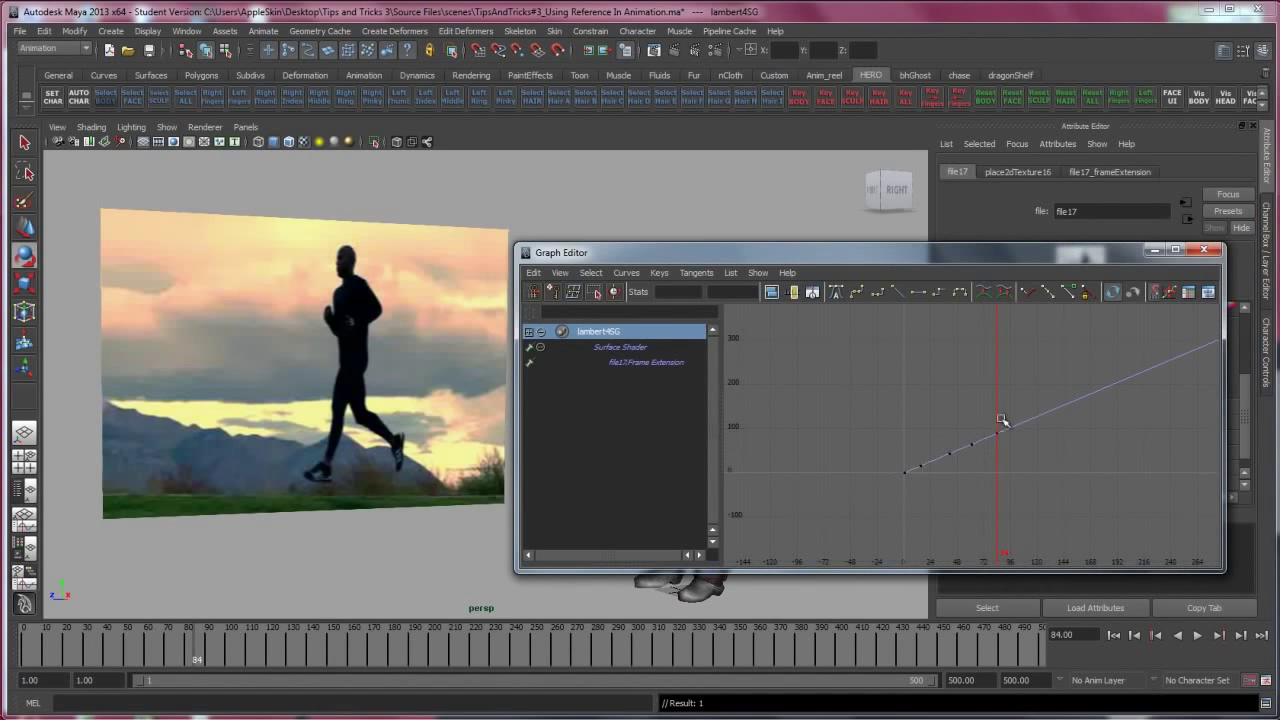
{"action": "left_click_drag", "start_coordinate": [1061, 335], "coordinate": [1073, 506]}
{"action": "left_click", "coordinate": [941, 292]}
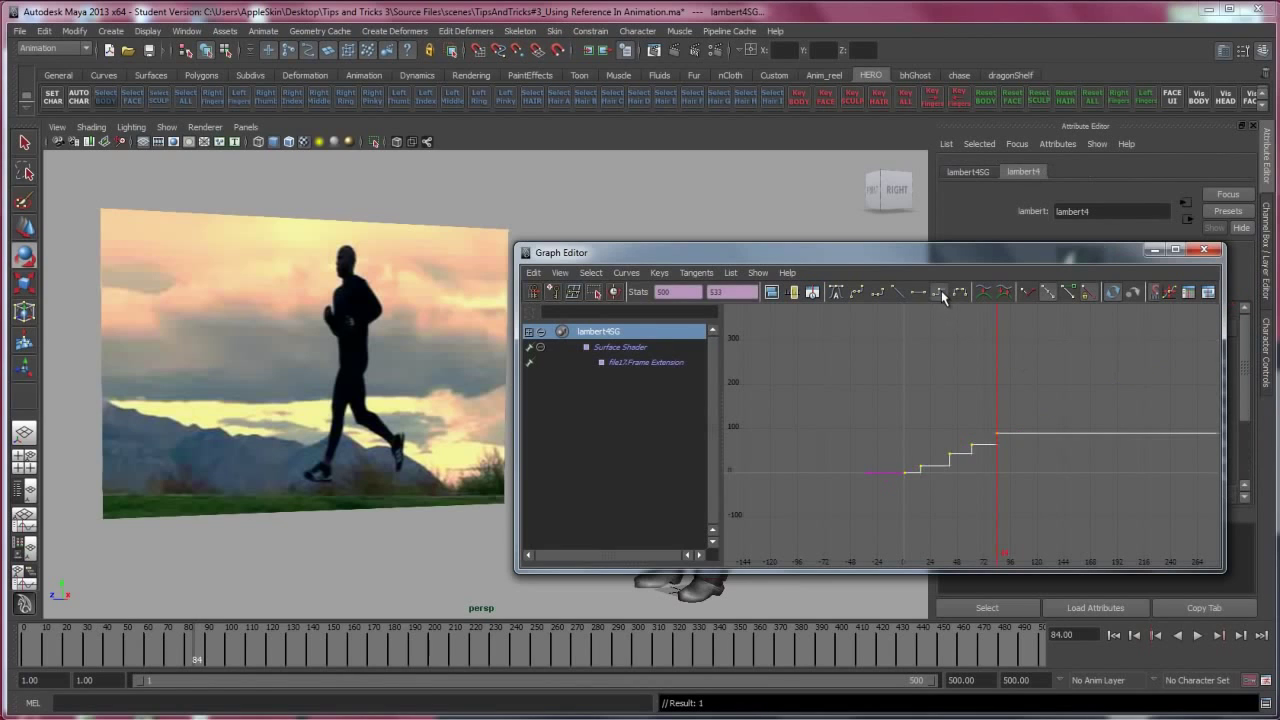
{"action": "left_click", "coordinate": [898, 484]}
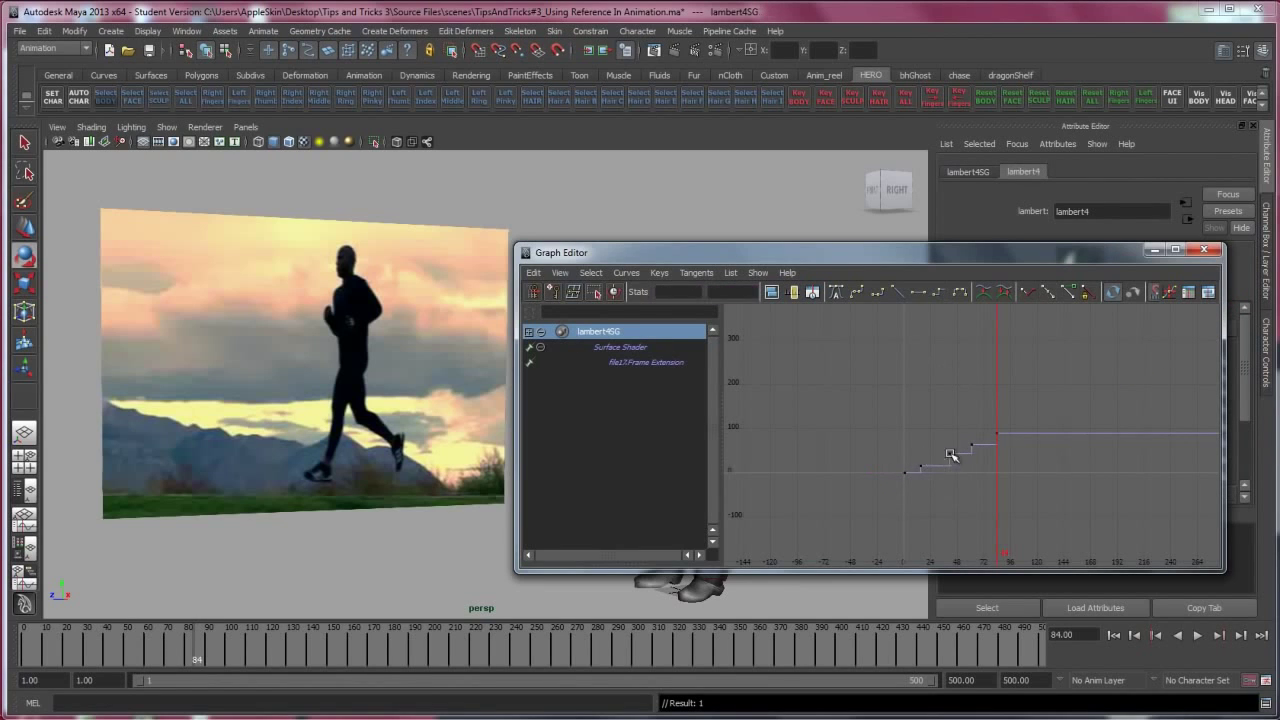
{"action": "left_click", "coordinate": [1155, 249]}
Play back the stepped reference poses beside the hero and stop at frame 67
{"action": "key", "text": "alt+v"}
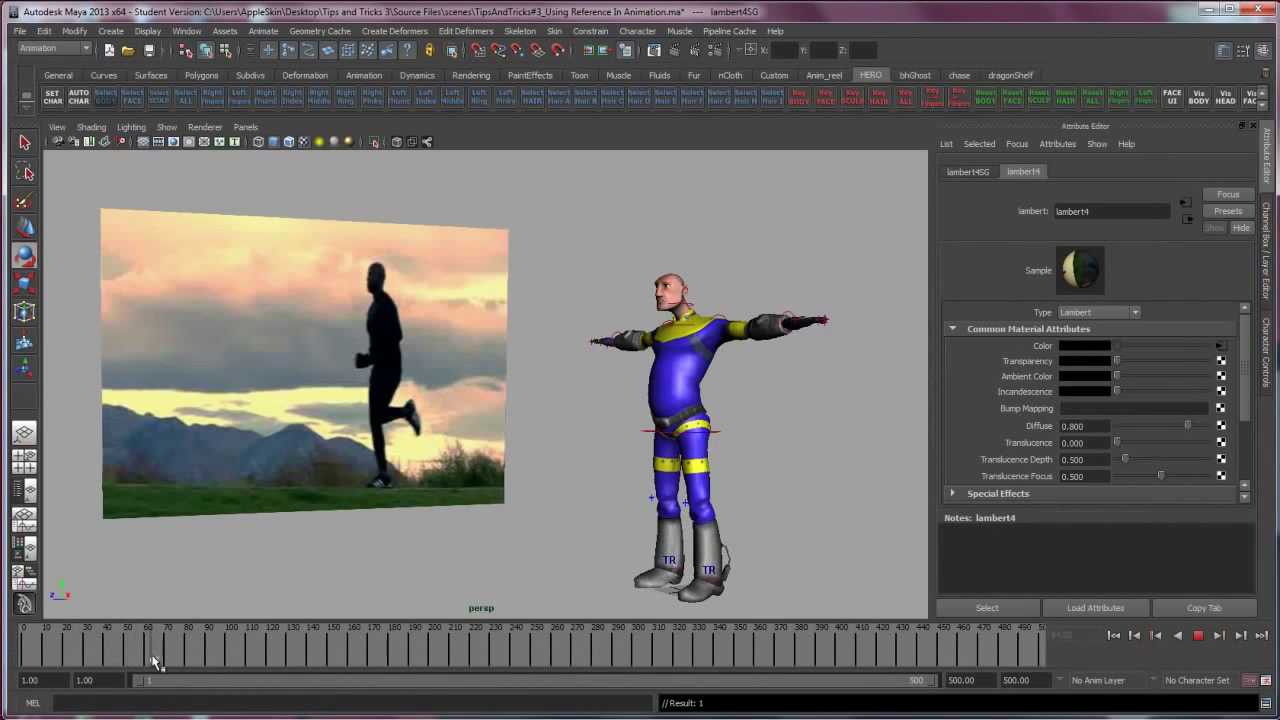
{"action": "key", "text": "alt+v"}
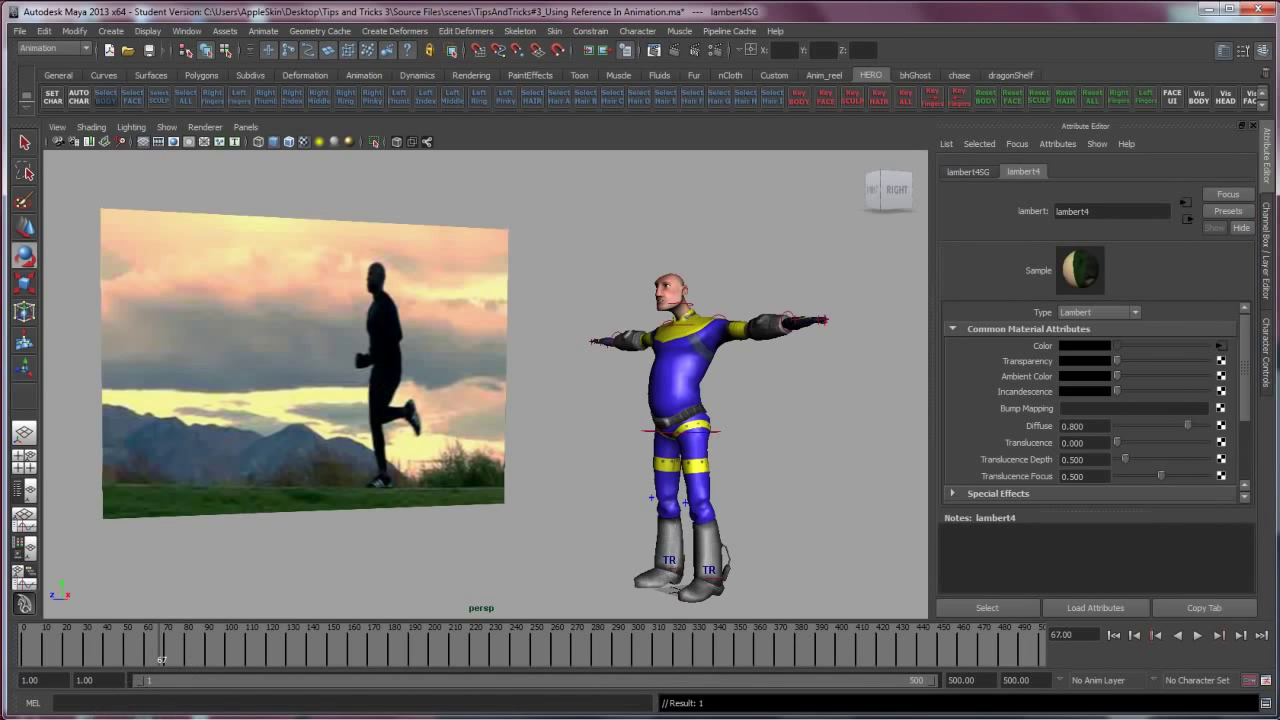
{"action": "left_click", "coordinate": [575, 610]}
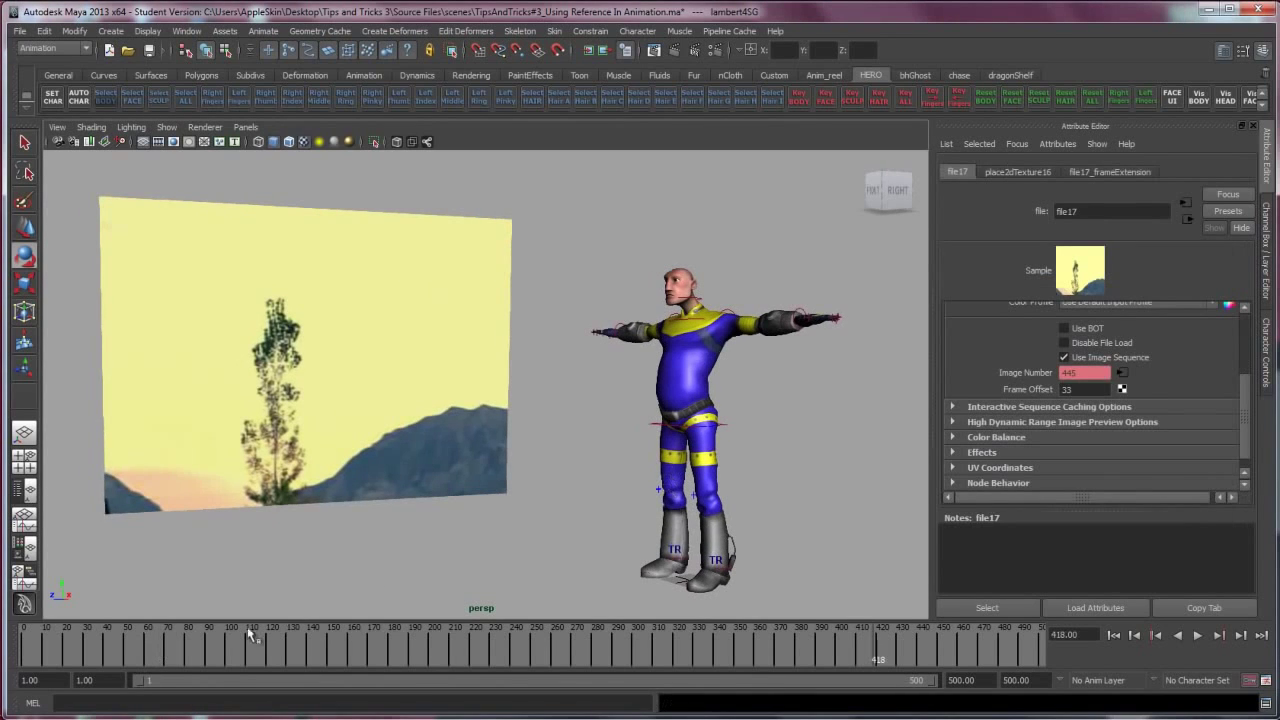
Place the Graph Editor over the viewport, widen it, frame the whole file17 curve, and go to frame 307
{"action": "left_click_drag", "start_coordinate": [529, 415], "coordinate": [633, 188]}
{"action": "left_click_drag", "start_coordinate": [760, 276], "coordinate": [1030, 280]}
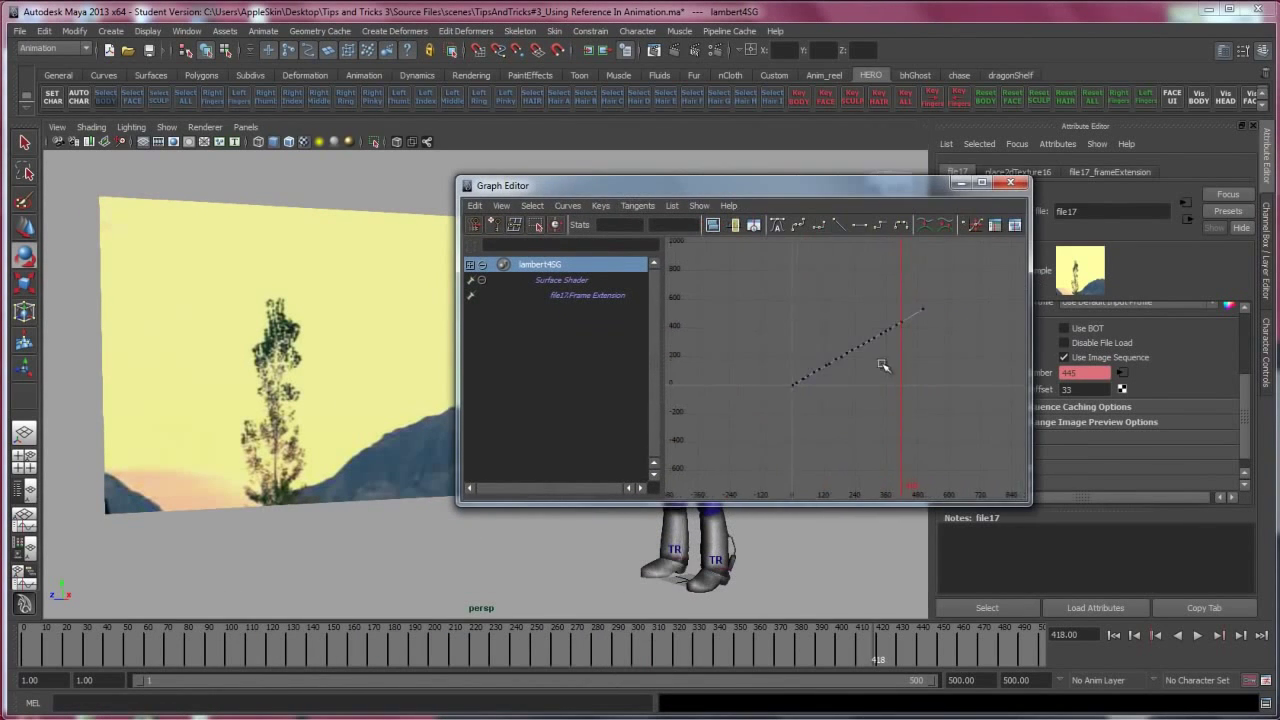
{"action": "scroll", "coordinate": [887, 366], "scroll_direction": "up", "scroll_amount": 2}
{"action": "middle_click_drag", "start_coordinate": [889, 380], "coordinate": [884, 405], "text": "alt"}
{"action": "left_click_drag", "start_coordinate": [853, 649], "coordinate": [652, 622]}
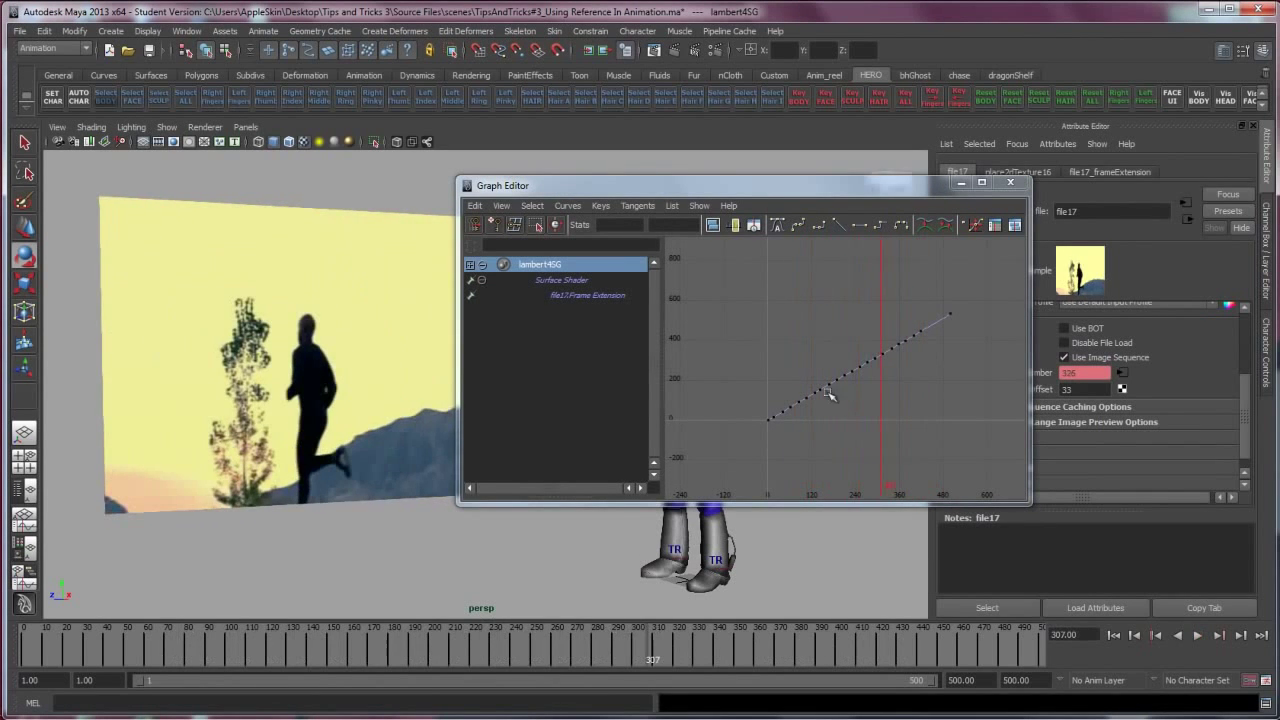
{"action": "scroll", "coordinate": [828, 391], "scroll_direction": "up", "scroll_amount": 4}
{"action": "middle_click_drag", "start_coordinate": [841, 386], "coordinate": [880, 384], "text": "alt"}
{"action": "scroll", "coordinate": [876, 379], "scroll_direction": "down", "scroll_amount": 3}
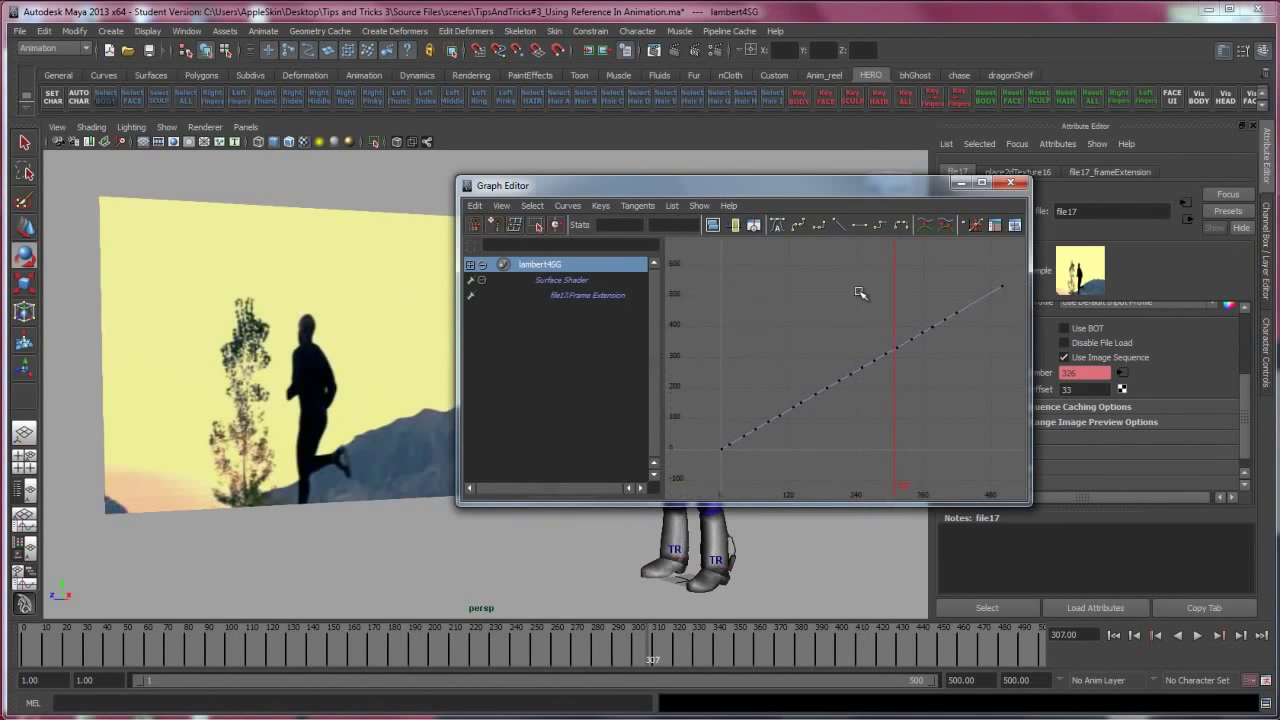
Apply stepped tangents to every key on the full file17 frame extension curve and close the Graph Editor
{"action": "left_click_drag", "start_coordinate": [866, 286], "coordinate": [834, 347]}
{"action": "left_click", "coordinate": [857, 443]}
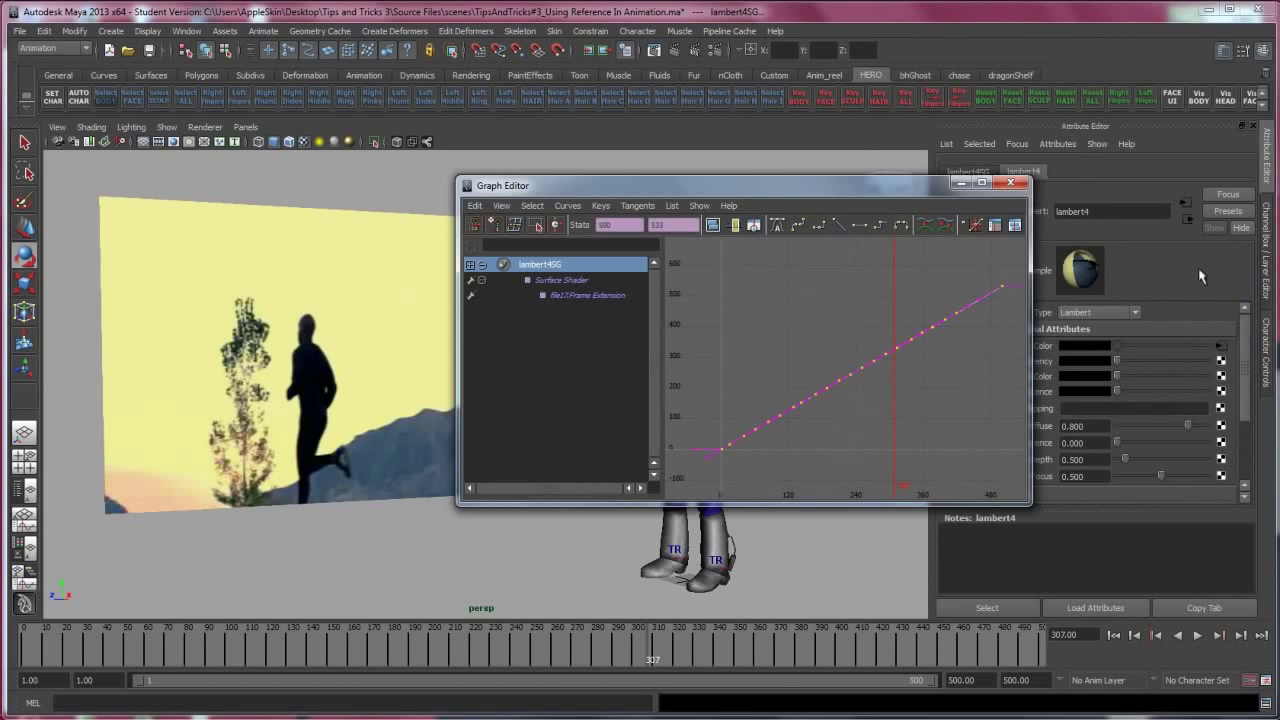
{"action": "left_click", "coordinate": [880, 226]}
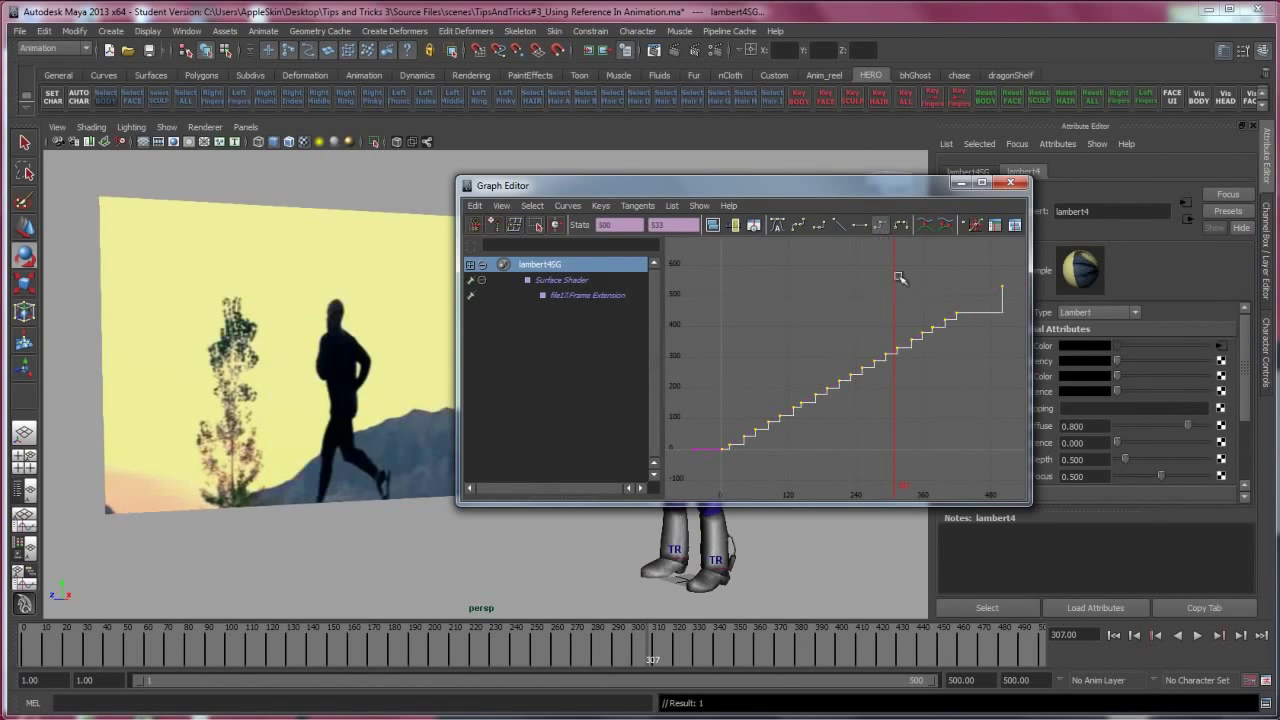
{"action": "left_click", "coordinate": [1009, 184]}
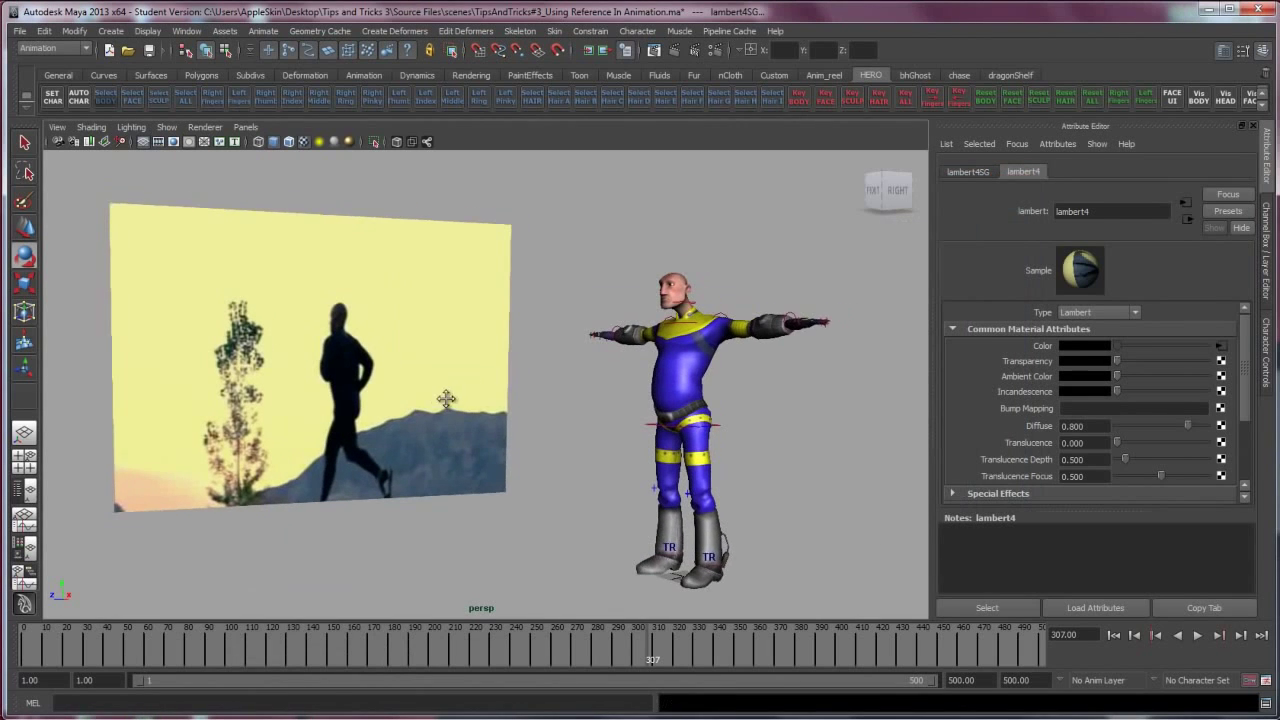
Play the stepped reference sequence from frame 1 and stop at frame 178
{"action": "middle_click_drag", "start_coordinate": [446, 399], "coordinate": [438, 404], "text": "alt"}
{"action": "left_click", "coordinate": [1113, 637]}
{"action": "left_click_drag", "start_coordinate": [612, 472], "coordinate": [603, 470], "text": "alt"}
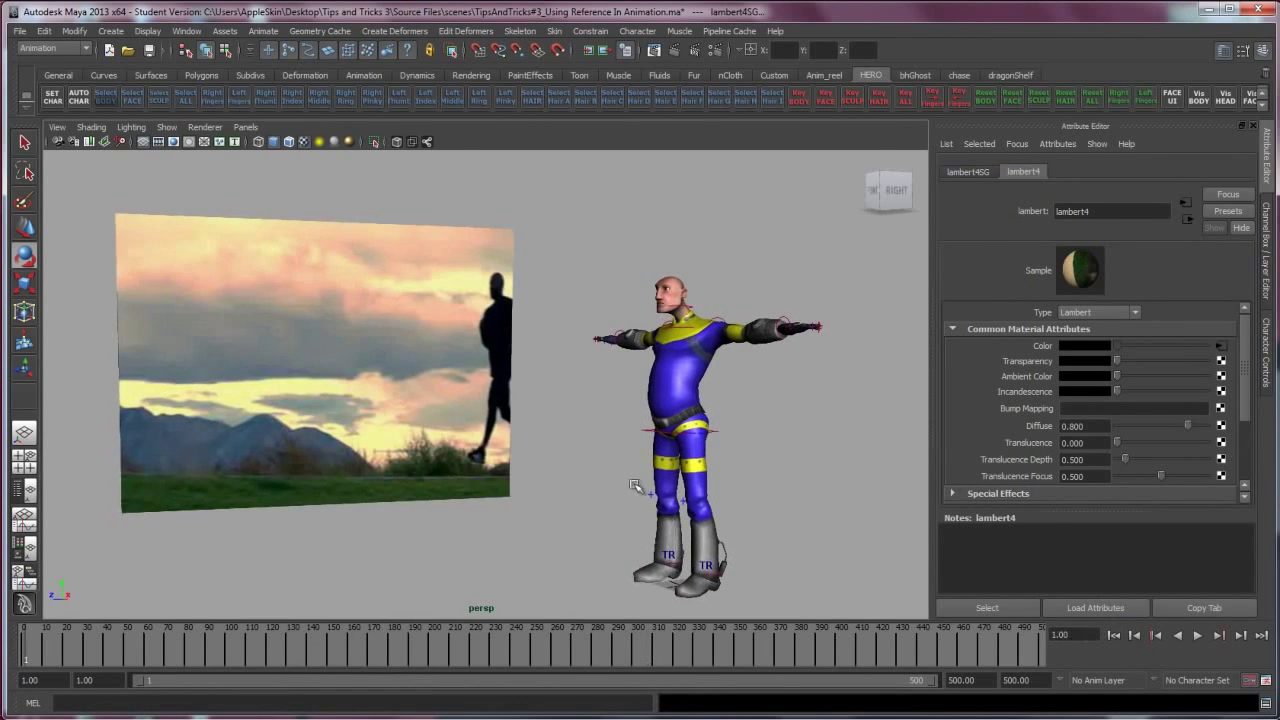
{"action": "left_click", "coordinate": [1197, 636]}
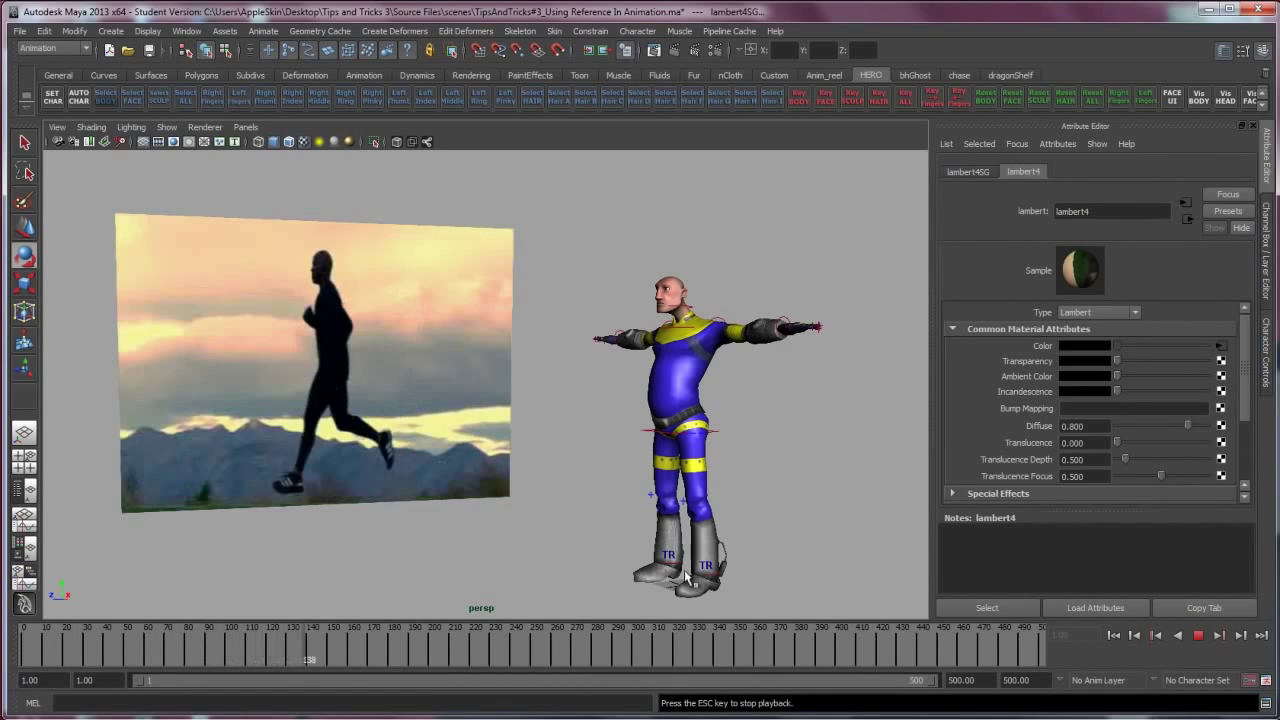
{"action": "left_click", "coordinate": [1198, 637]}
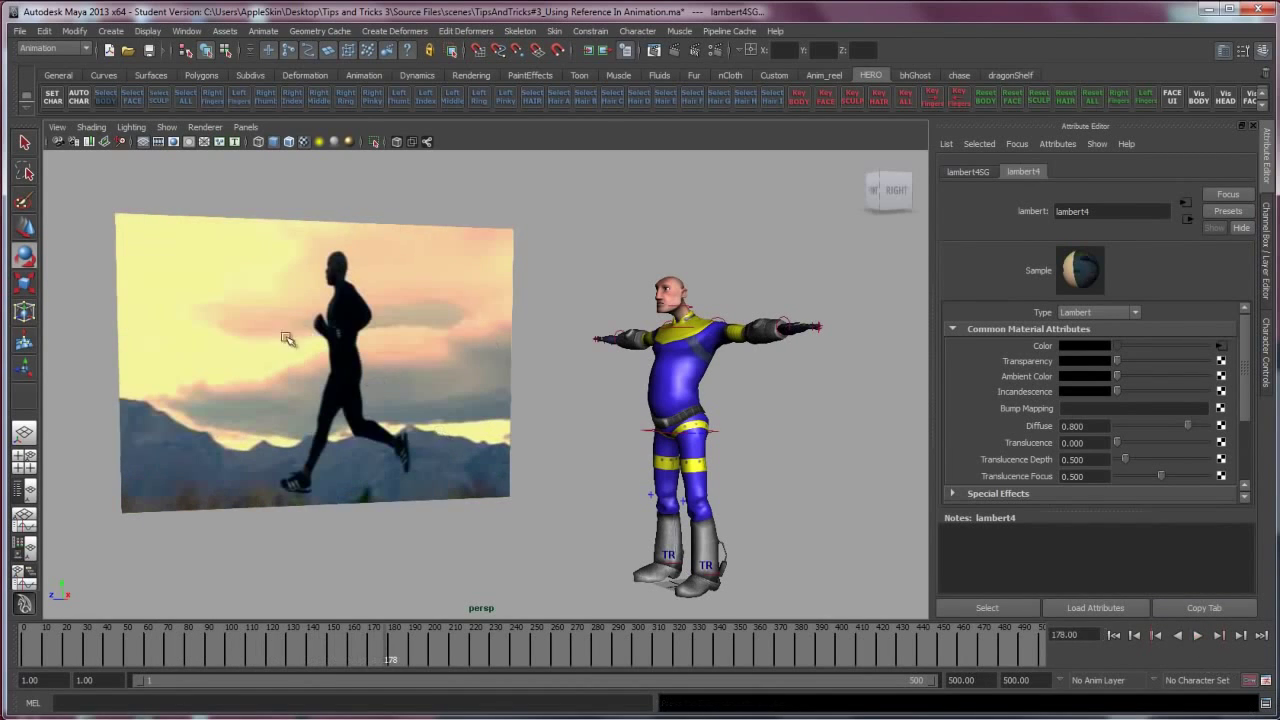
Go back to the running pose on frame 30 and view the hero and reference plane from the side
{"action": "left_click_drag", "start_coordinate": [482, 373], "coordinate": [455, 403], "text": "alt"}
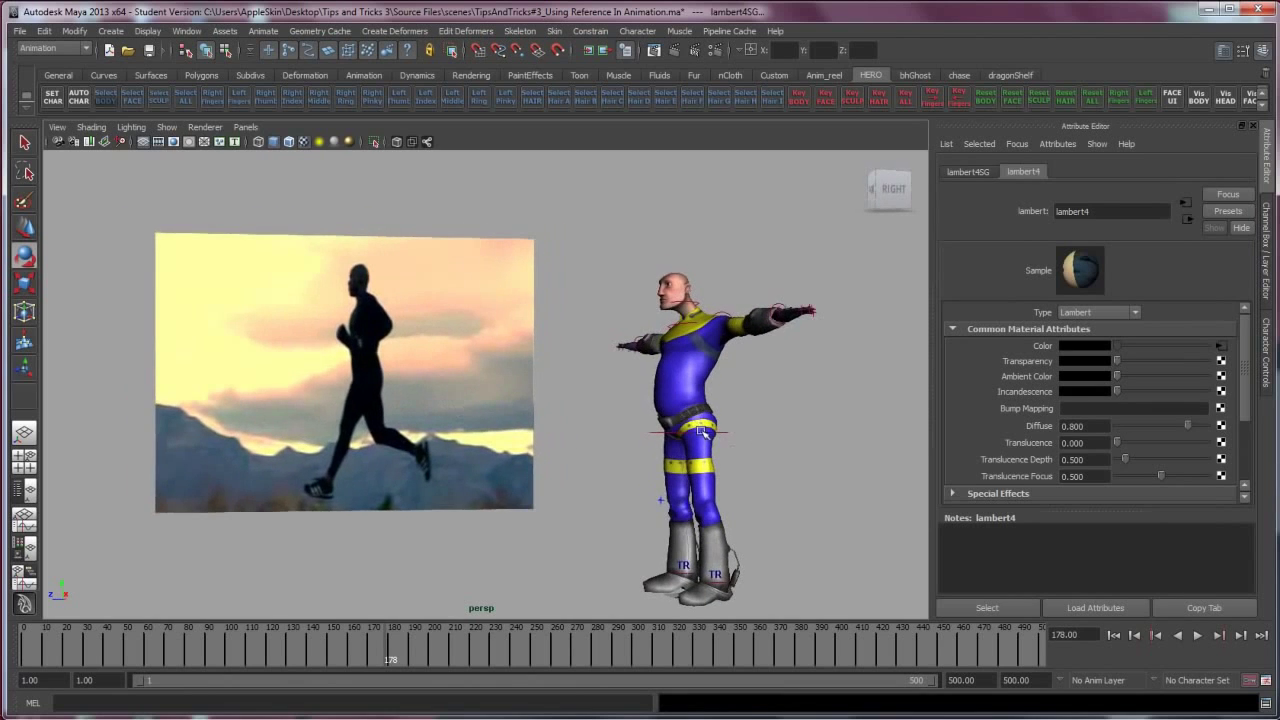
{"action": "right_click_drag", "start_coordinate": [703, 430], "coordinate": [635, 411], "text": "alt"}
{"action": "left_click_drag", "start_coordinate": [637, 412], "coordinate": [645, 413], "text": "alt"}
{"action": "left_click_drag", "start_coordinate": [350, 653], "coordinate": [36, 654]}
{"action": "mouse_move", "coordinate": [738, 438]}
{"action": "left_mouse_down", "text": "alt"}
{"action": "mouse_move", "coordinate": [703, 438]}
{"action": "mouse_move", "coordinate": [729, 441]}
{"action": "left_mouse_up", "text": "alt"}
{"action": "left_click_drag", "start_coordinate": [49, 643], "coordinate": [87, 649]}
{"action": "left_click_drag", "start_coordinate": [482, 489], "coordinate": [495, 490], "text": "alt"}
Select the hero's hips effector and move the hips slightly forward to follow the runner's pose
{"action": "left_click", "coordinate": [699, 424]}
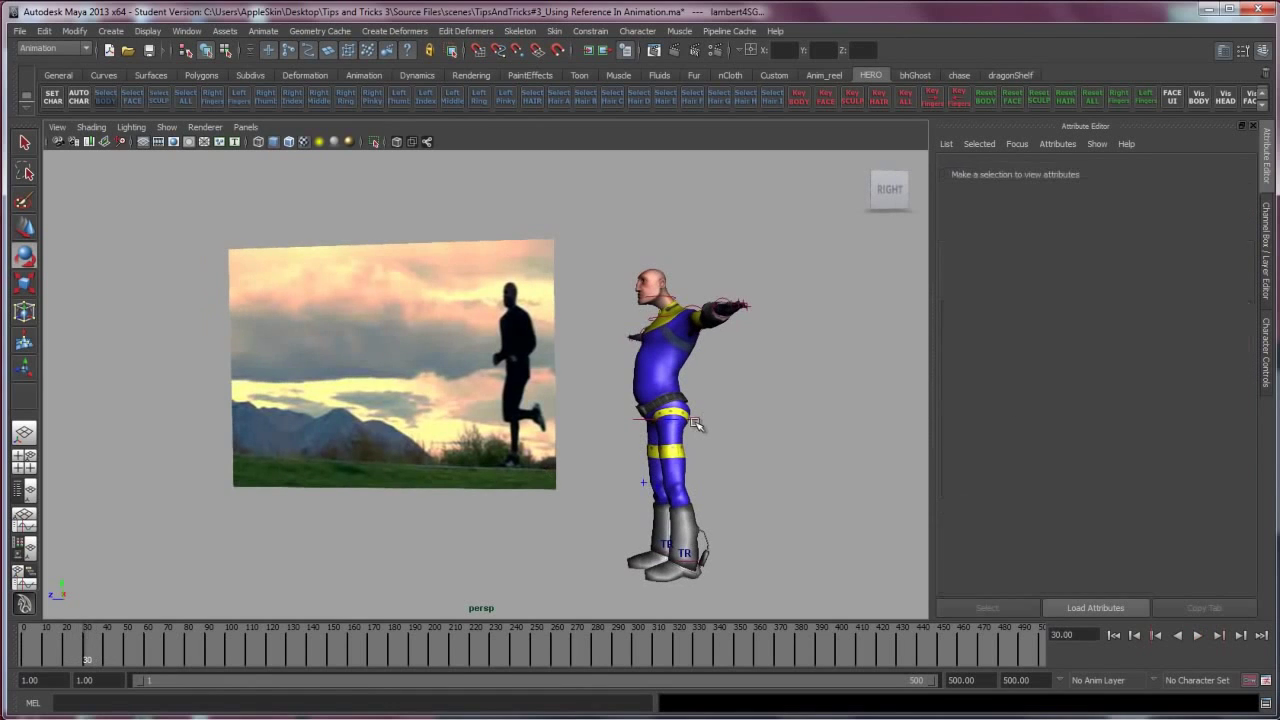
{"action": "left_click_drag", "start_coordinate": [694, 425], "coordinate": [724, 443], "text": "alt"}
{"action": "left_click", "coordinate": [685, 421]}
{"action": "key", "text": "w"}
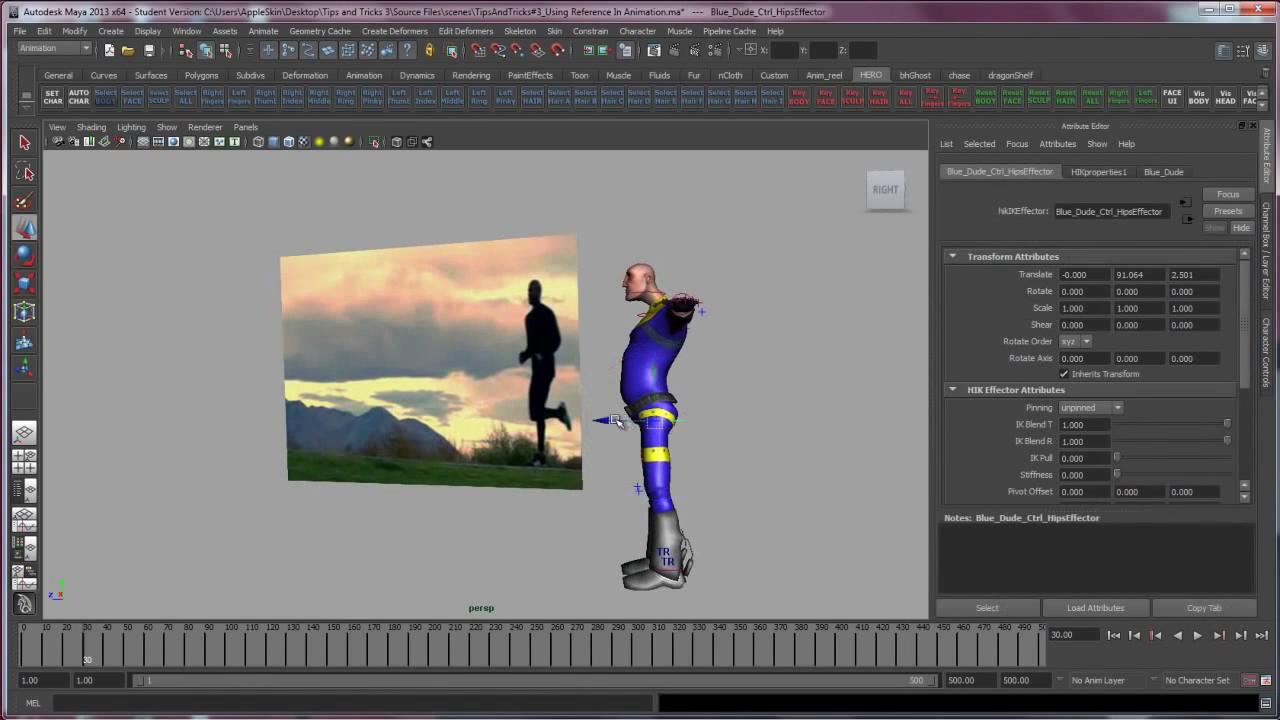
{"action": "left_click_drag", "start_coordinate": [620, 423], "coordinate": [608, 550]}
Rotate the left ankle effector about 84° in X and lift the foot behind the body, then deselect it
{"action": "left_click", "coordinate": [672, 568]}
{"action": "key", "text": "e"}
{"action": "key", "text": "w"}
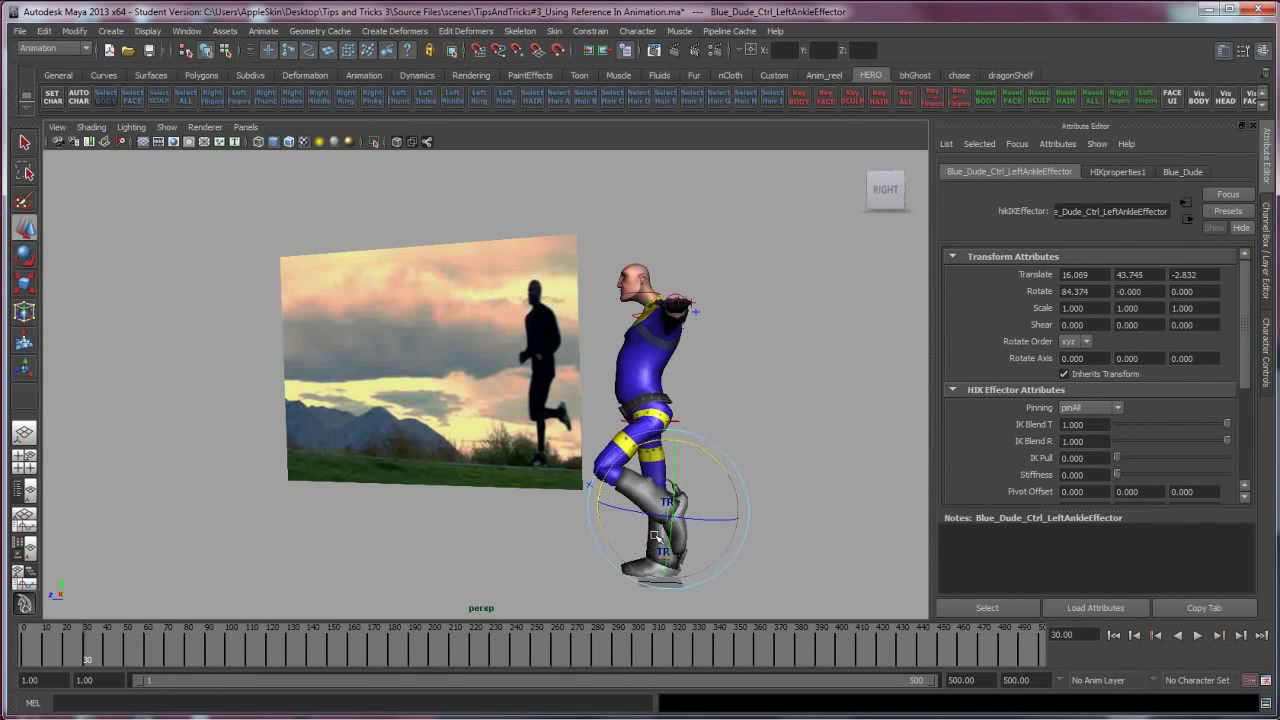
{"action": "left_click_drag", "start_coordinate": [669, 511], "coordinate": [688, 468]}
{"action": "left_click", "coordinate": [739, 396]}
{"action": "middle_click_drag", "start_coordinate": [739, 396], "coordinate": [755, 386], "text": "alt"}
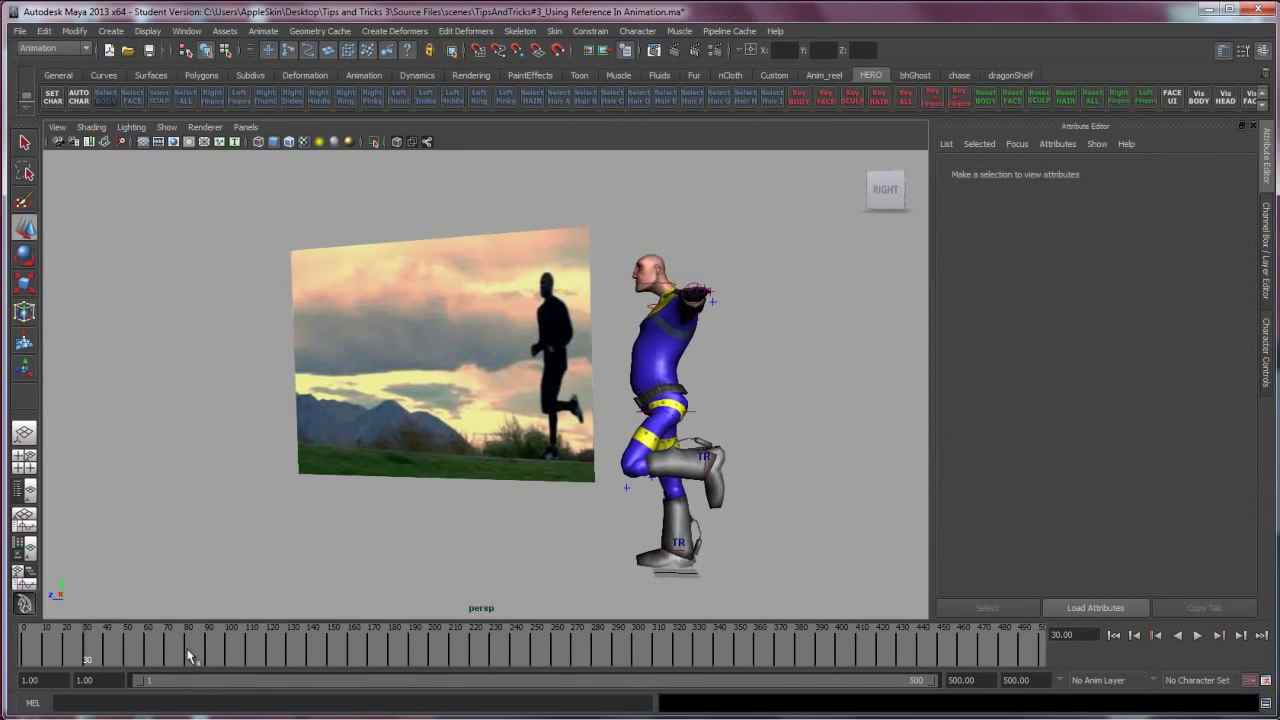
Scrub through the following stepped running poses on the timeline and return to frame 1
{"action": "left_click_drag", "start_coordinate": [109, 652], "coordinate": [135, 653]}
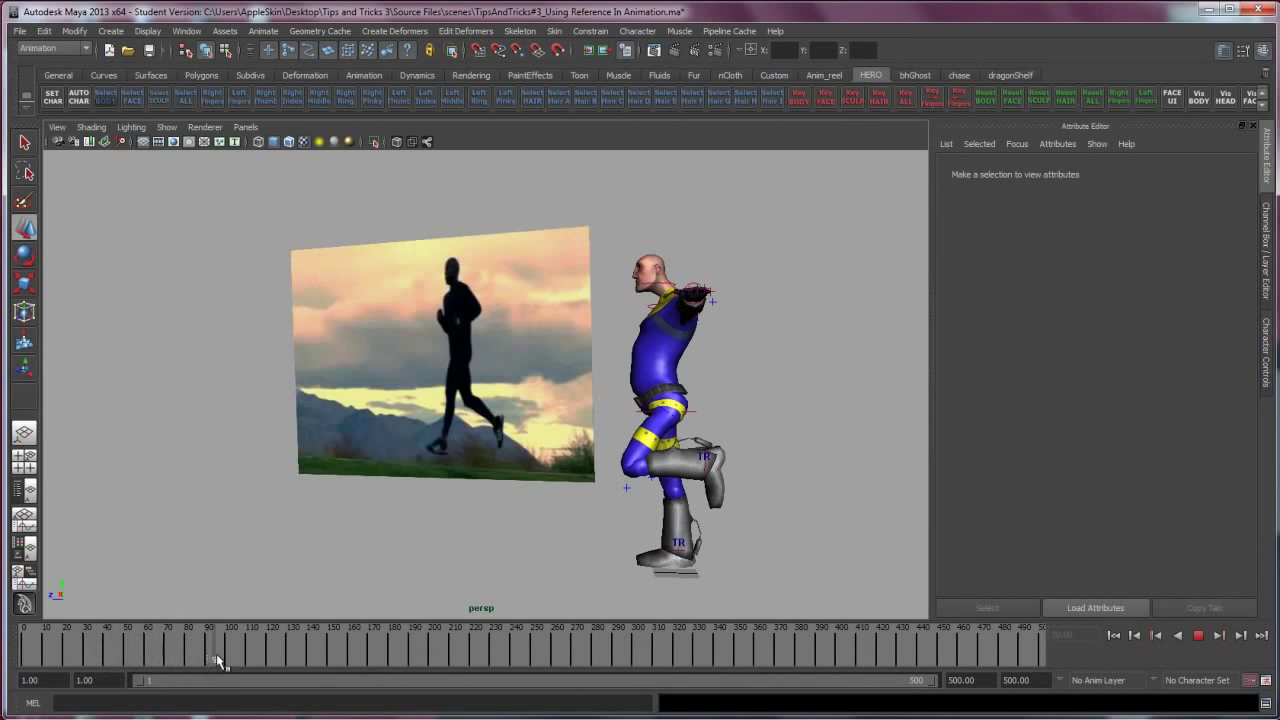
{"action": "left_click_drag", "start_coordinate": [217, 656], "coordinate": [252, 651]}
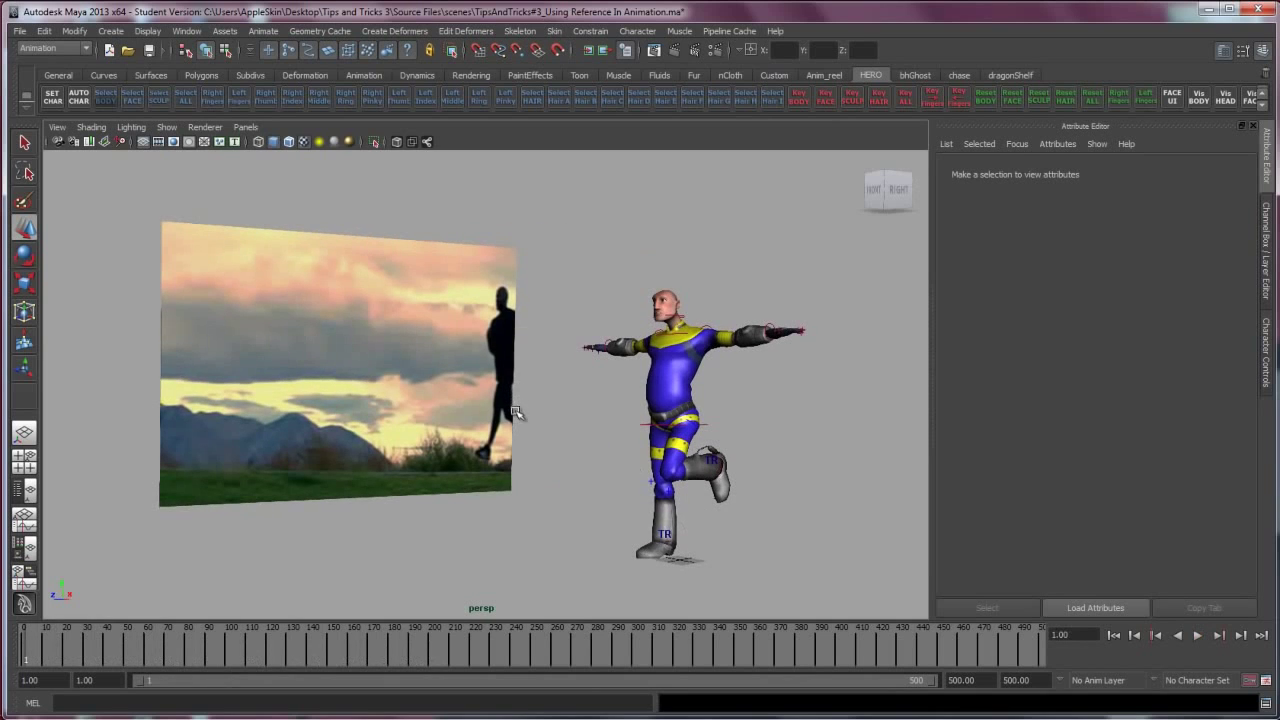
{"action": "left_click_drag", "start_coordinate": [516, 412], "coordinate": [492, 429], "text": "alt"}
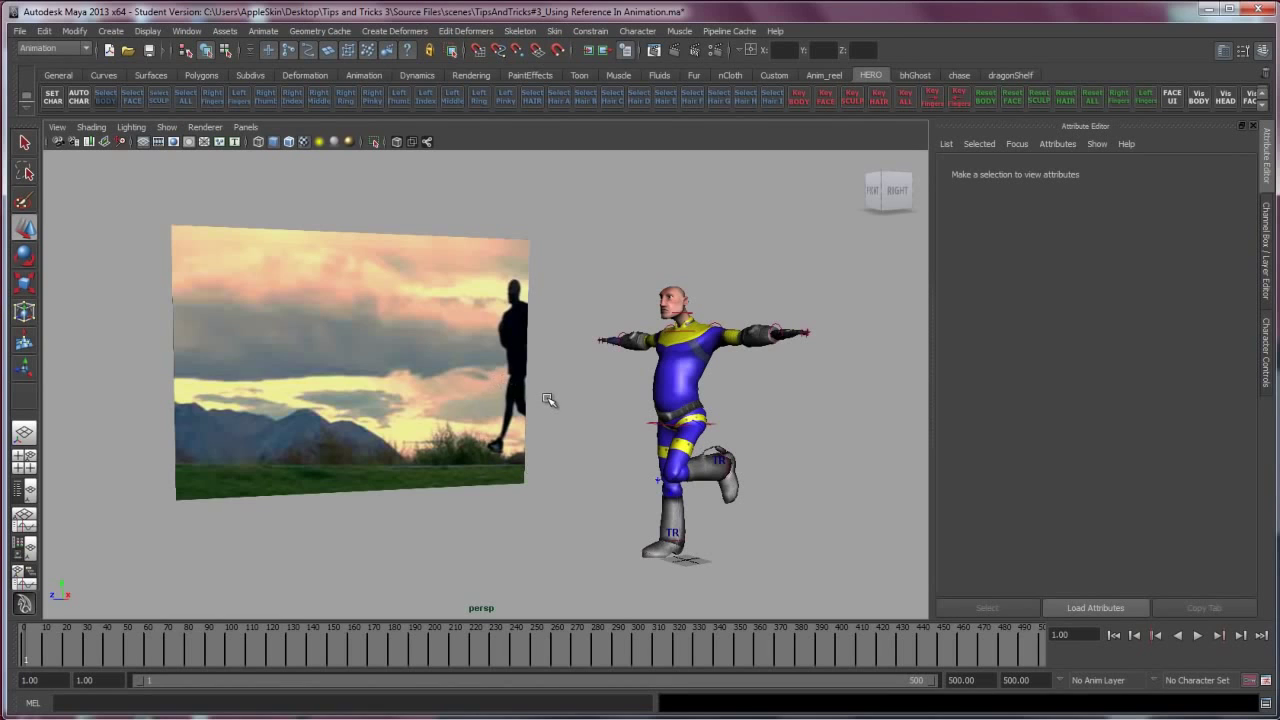
{"action": "left_click_drag", "start_coordinate": [594, 404], "coordinate": [624, 410], "text": "alt"}
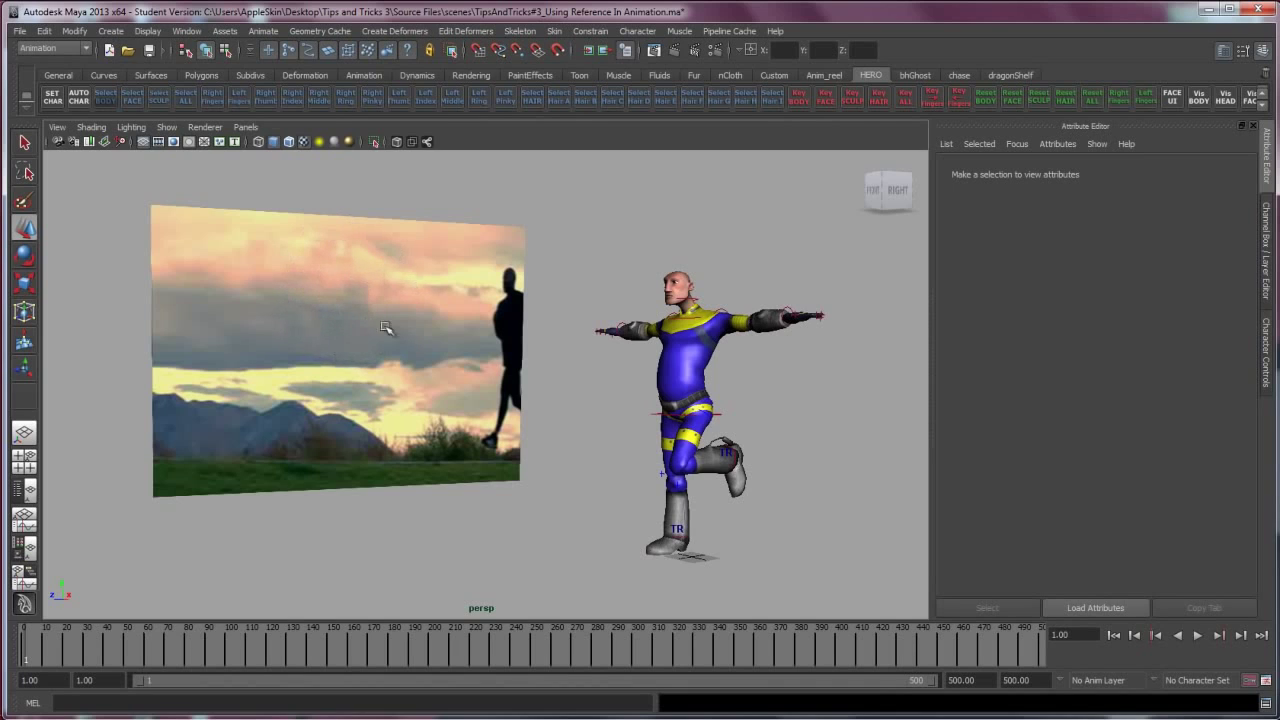
{"action": "left_click_drag", "start_coordinate": [360, 251], "coordinate": [429, 346], "text": "alt"}
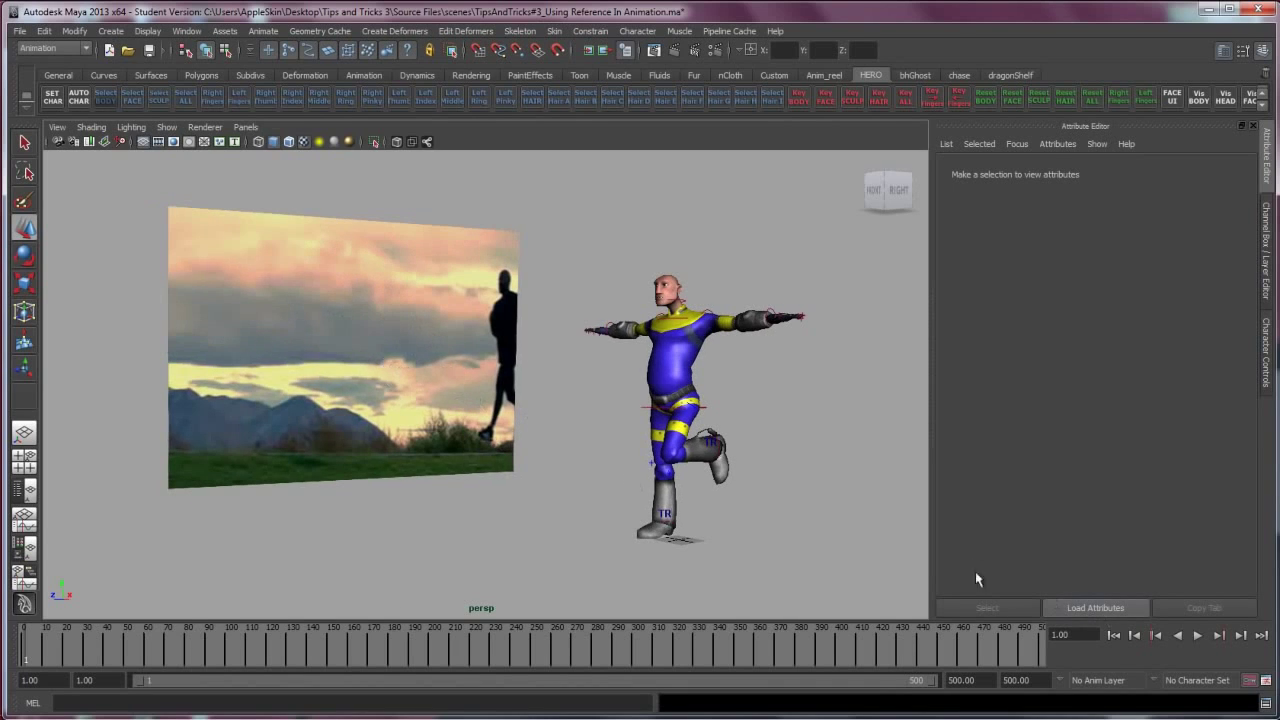
{"action": "left_click_drag", "start_coordinate": [623, 466], "coordinate": [584, 403], "text": "alt"}
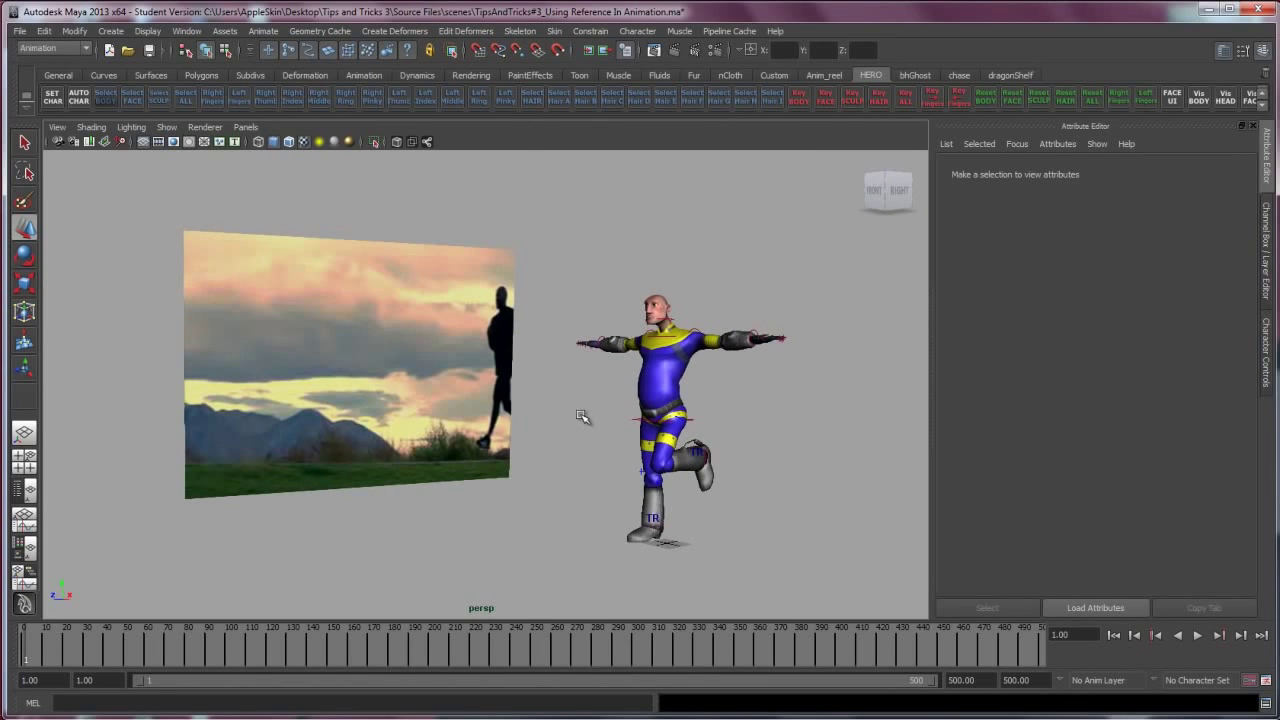